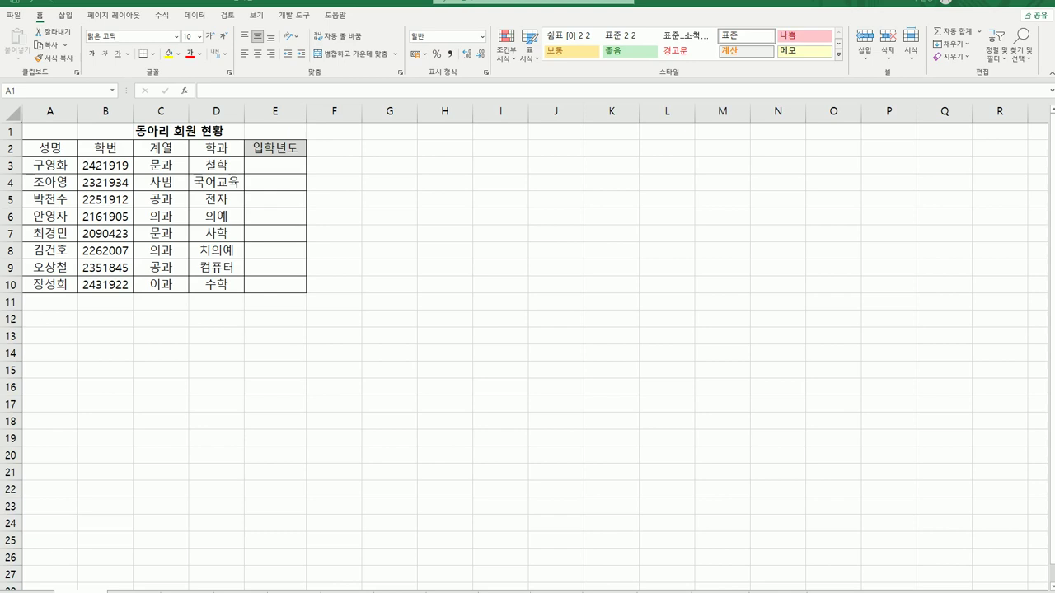
Step: Enter =LEFT(B3,2) in E3 of the 입학년도 column and fill it down to E10
{"action": "left_click", "coordinate": [293, 167]}
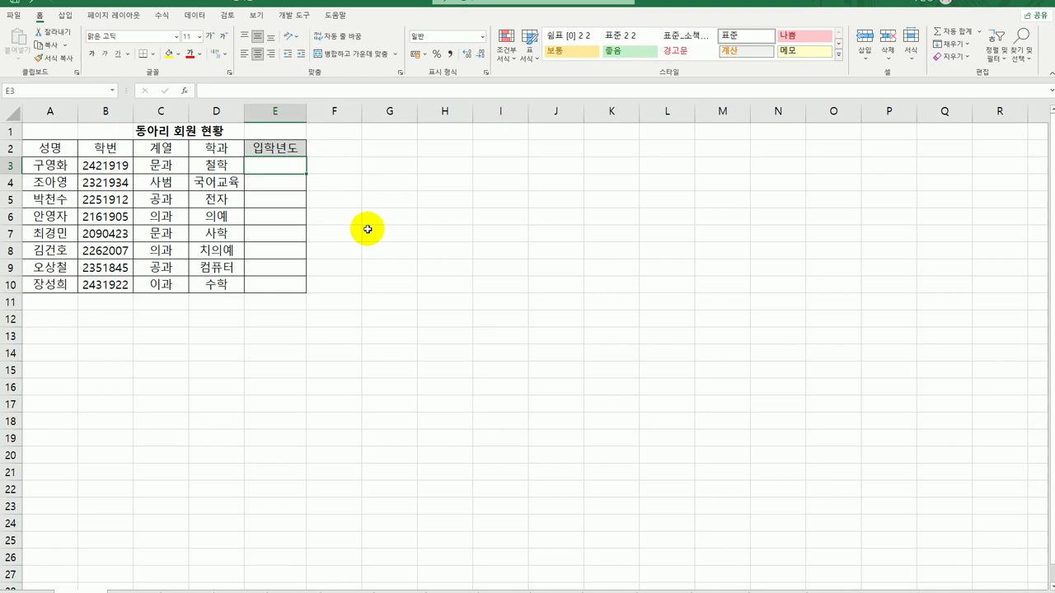
{"action": "type", "text": "="}
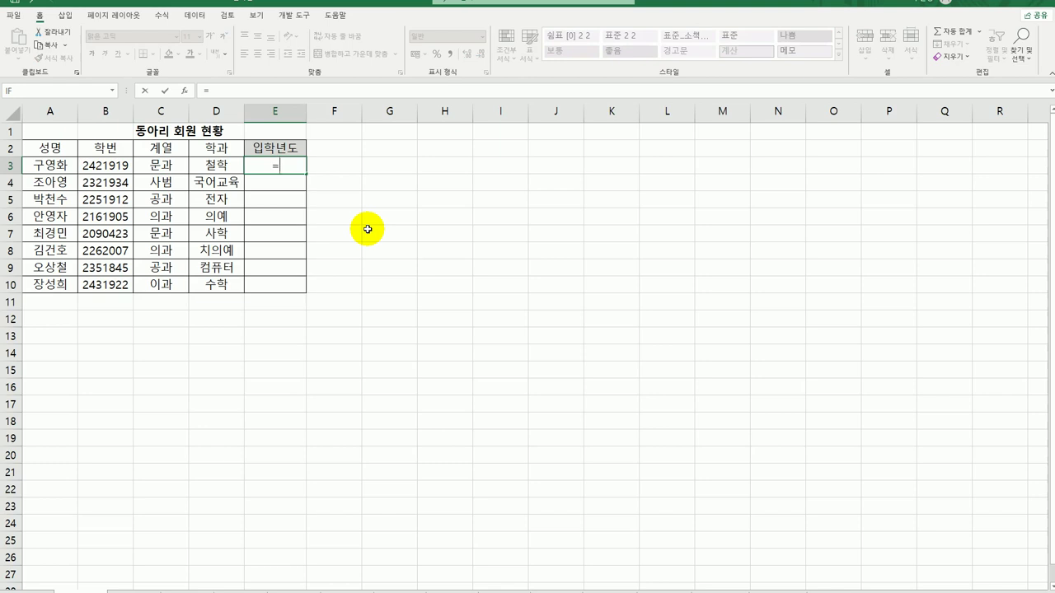
{"action": "type", "text": "le"}
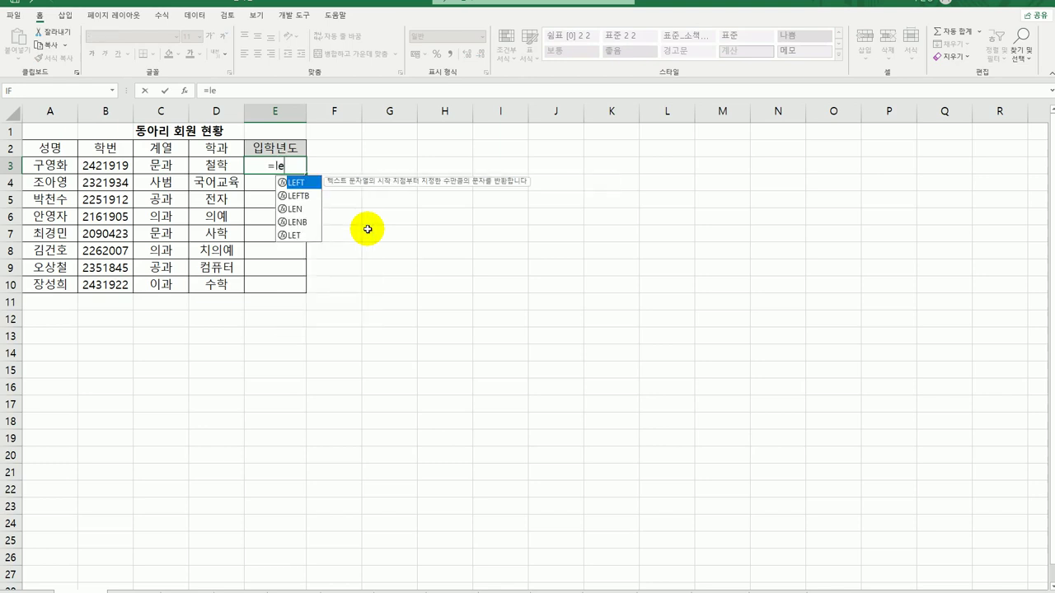
{"action": "double_click", "coordinate": [304, 181]}
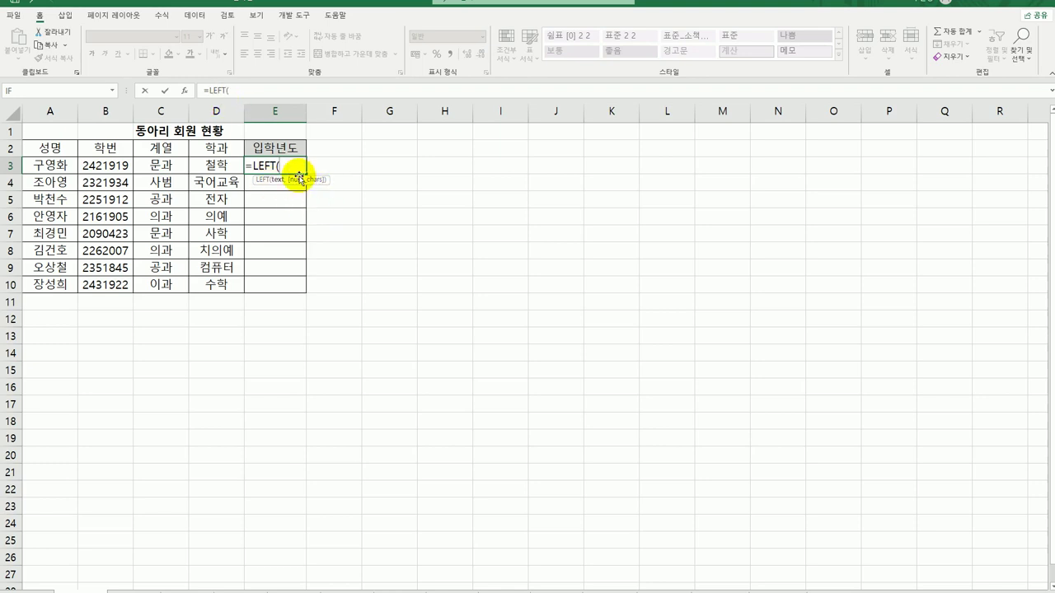
{"action": "left_click", "coordinate": [183, 90]}
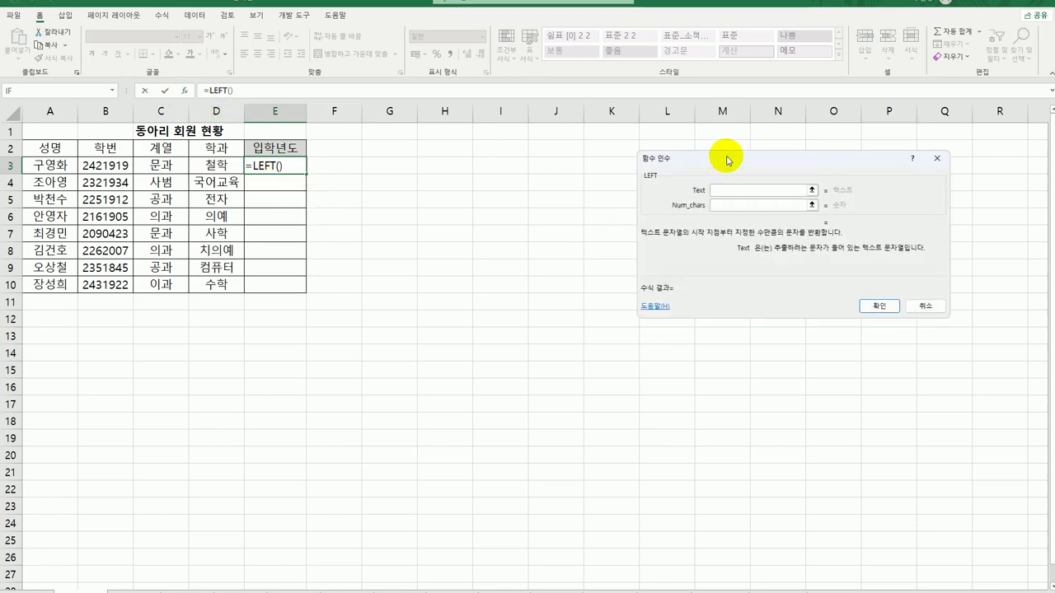
{"action": "left_click_drag", "start_coordinate": [727, 160], "coordinate": [409, 143]}
{"action": "left_click", "coordinate": [113, 166]}
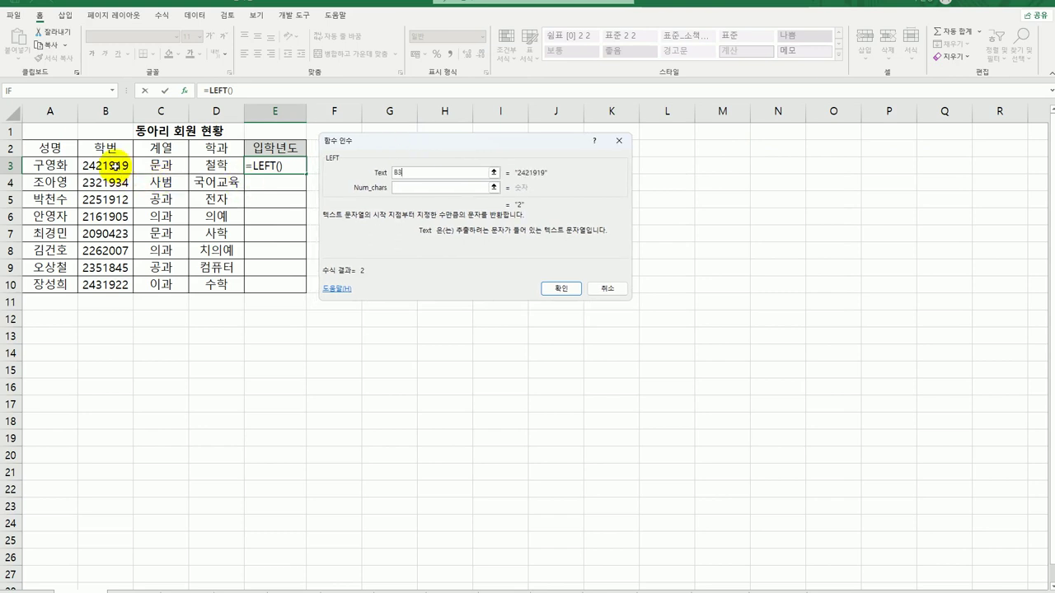
{"action": "left_click", "coordinate": [433, 188]}
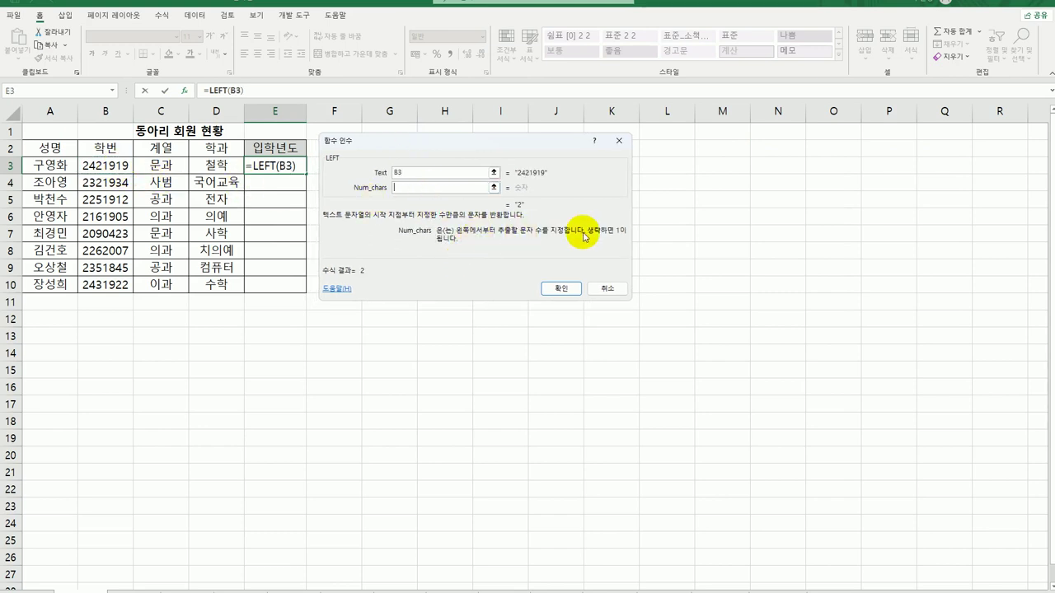
{"action": "type", "text": "2"}
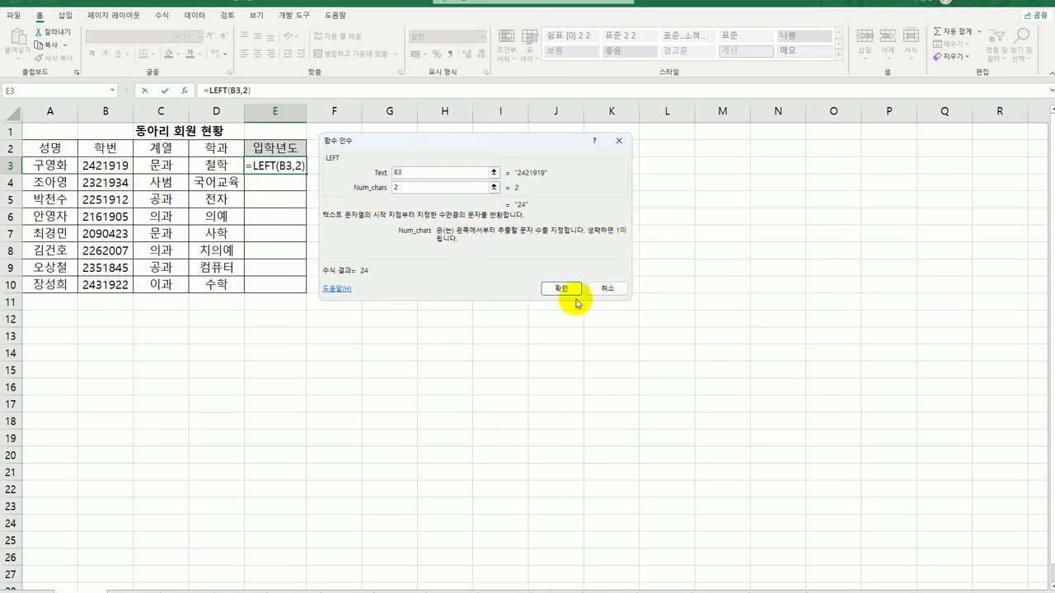
{"action": "left_click", "coordinate": [561, 289]}
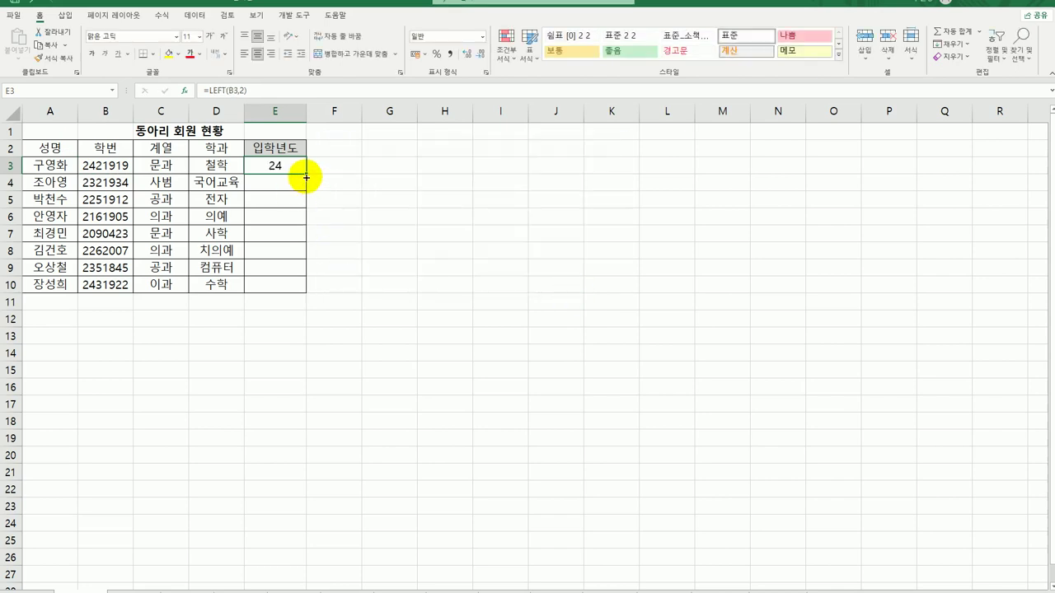
{"action": "left_click_drag", "start_coordinate": [306, 177], "coordinate": [302, 289]}
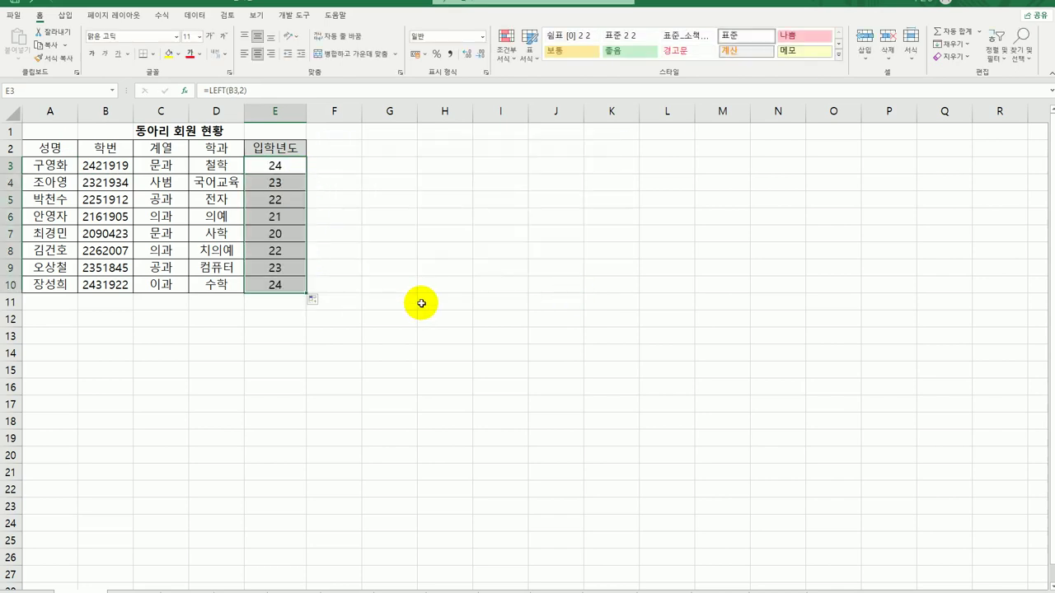
Step: Put 20& before the LEFT function in E3 and fill the revised formula down to E10
{"action": "double_click", "coordinate": [268, 164]}
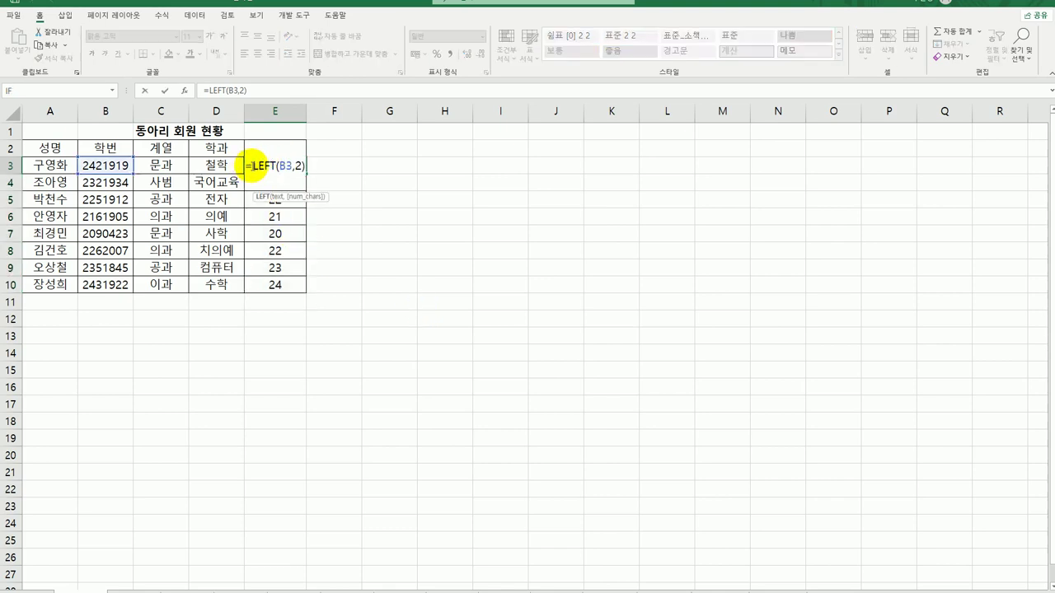
{"action": "type", "text": "20"}
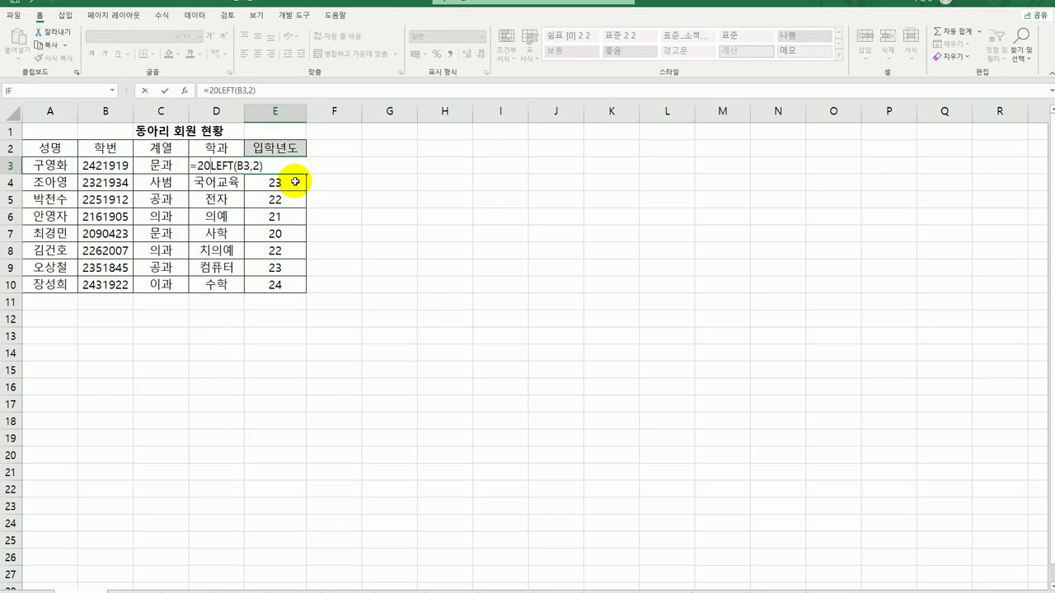
{"action": "type", "text": "&"}
{"action": "key", "text": "Return"}
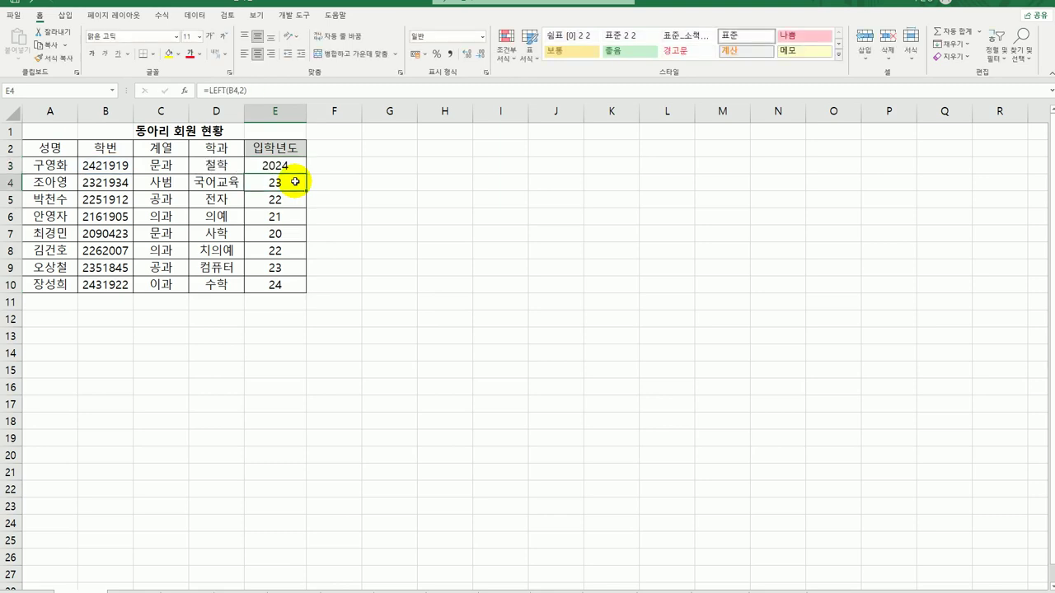
{"action": "left_click", "coordinate": [296, 166]}
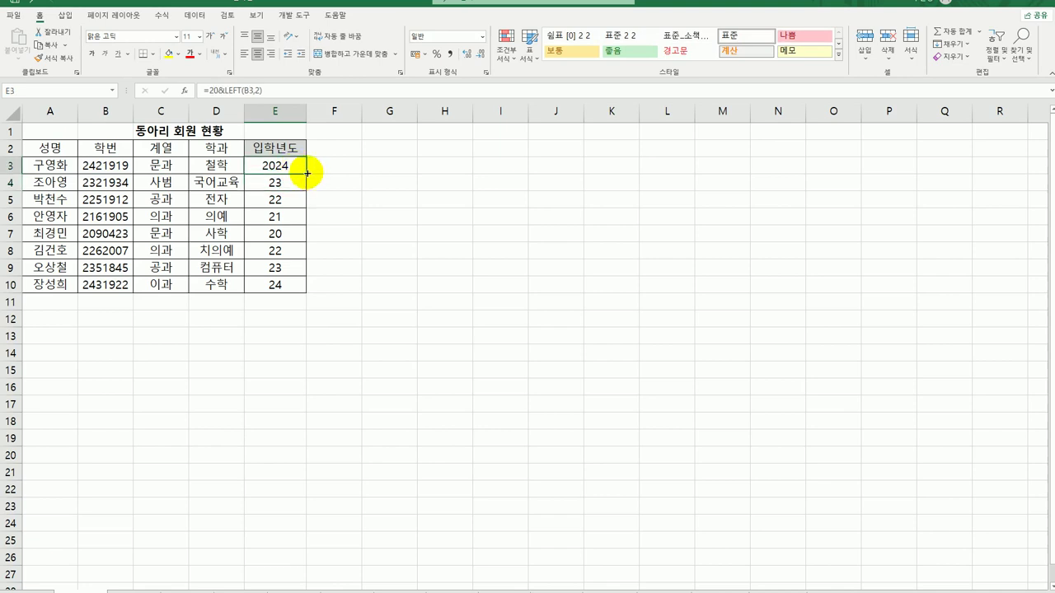
{"action": "left_click_drag", "start_coordinate": [306, 173], "coordinate": [304, 295]}
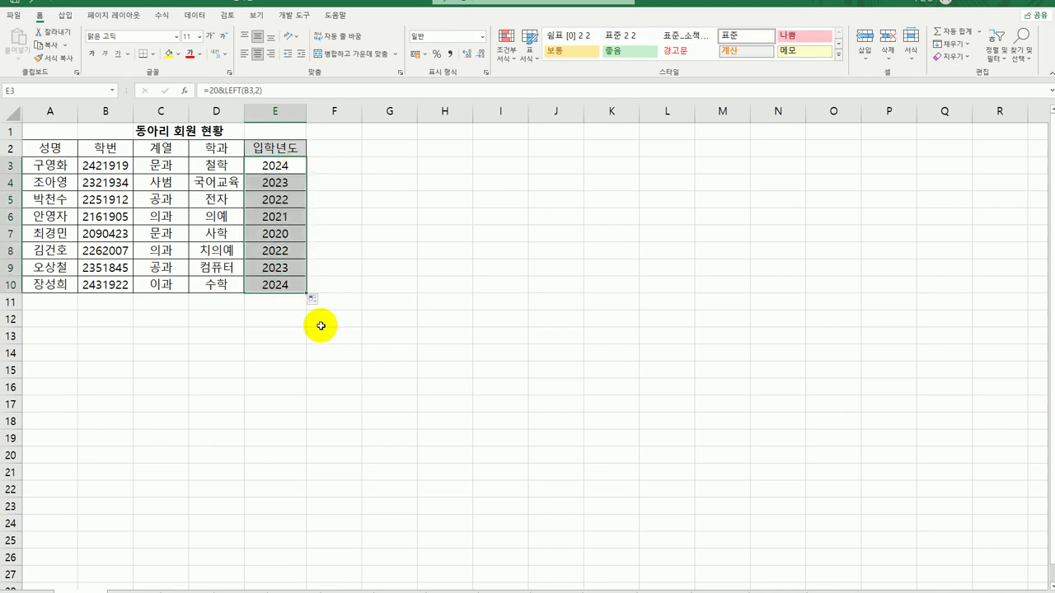
Step: Append &"년" to the end of the formula in E3 and fill it down to E10
{"action": "double_click", "coordinate": [278, 167]}
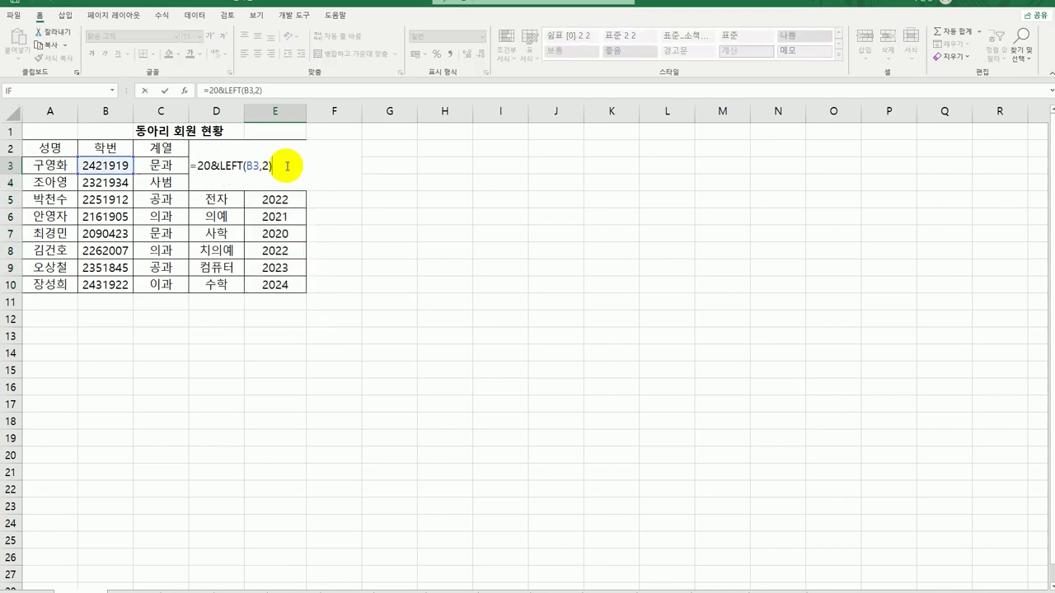
{"action": "type", "text": "&\"년\""}
{"action": "key", "text": "Return"}
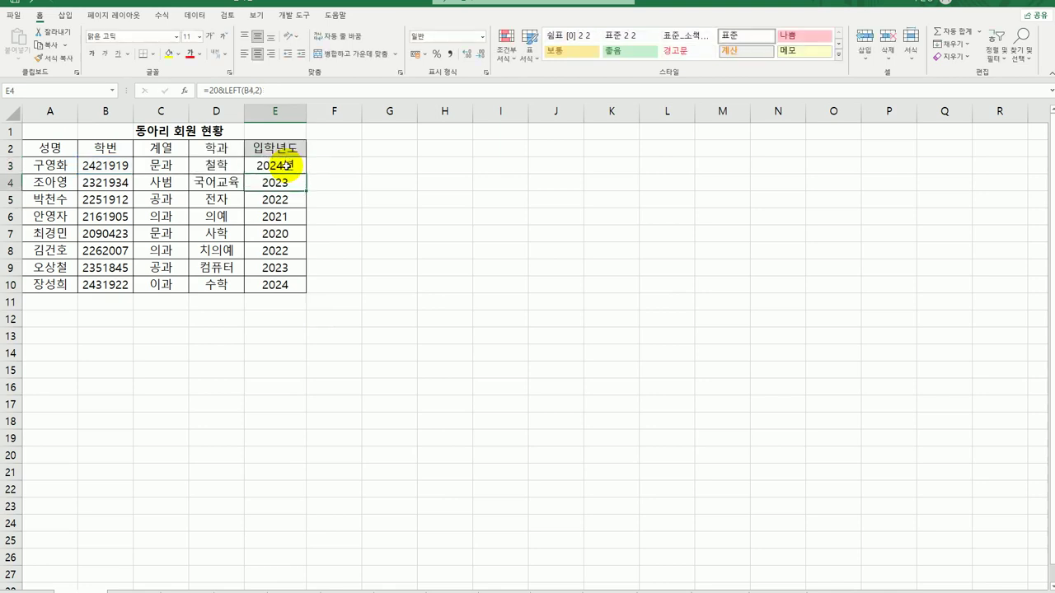
{"action": "left_click", "coordinate": [286, 165]}
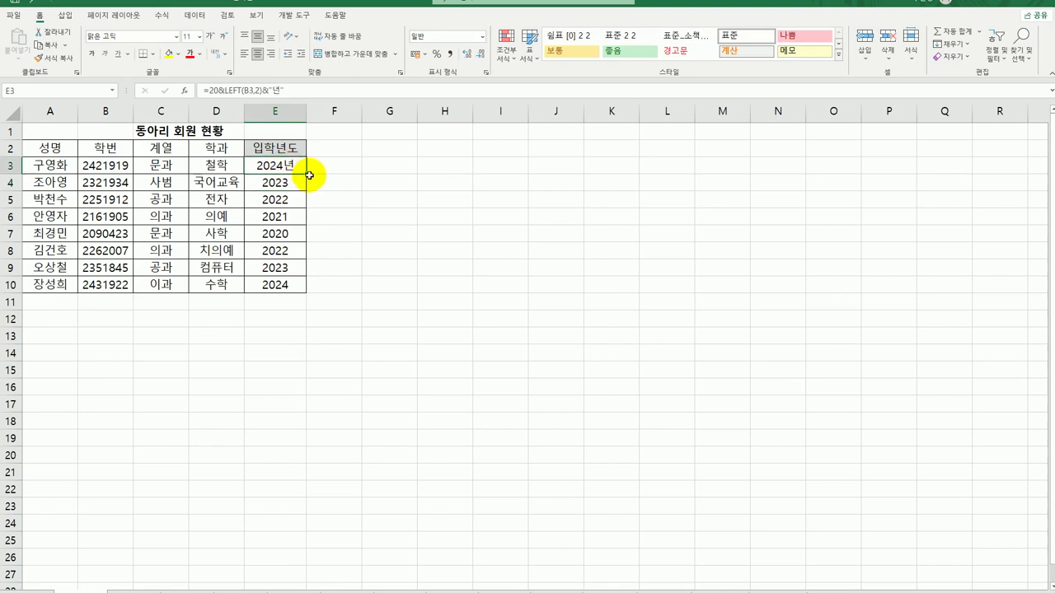
{"action": "left_click_drag", "start_coordinate": [307, 173], "coordinate": [308, 288]}
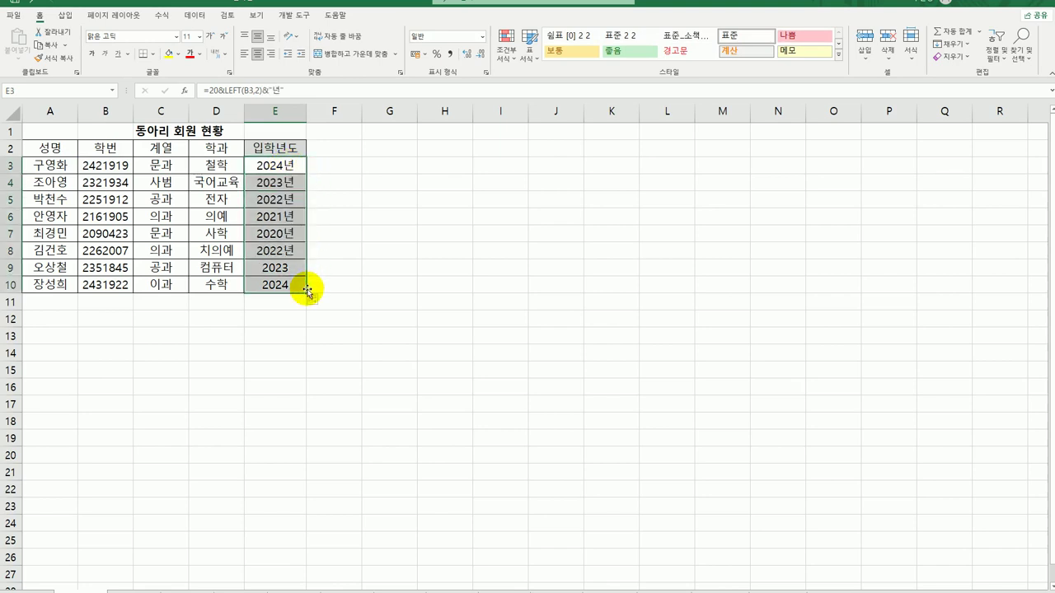
{"action": "left_click", "coordinate": [297, 285]}
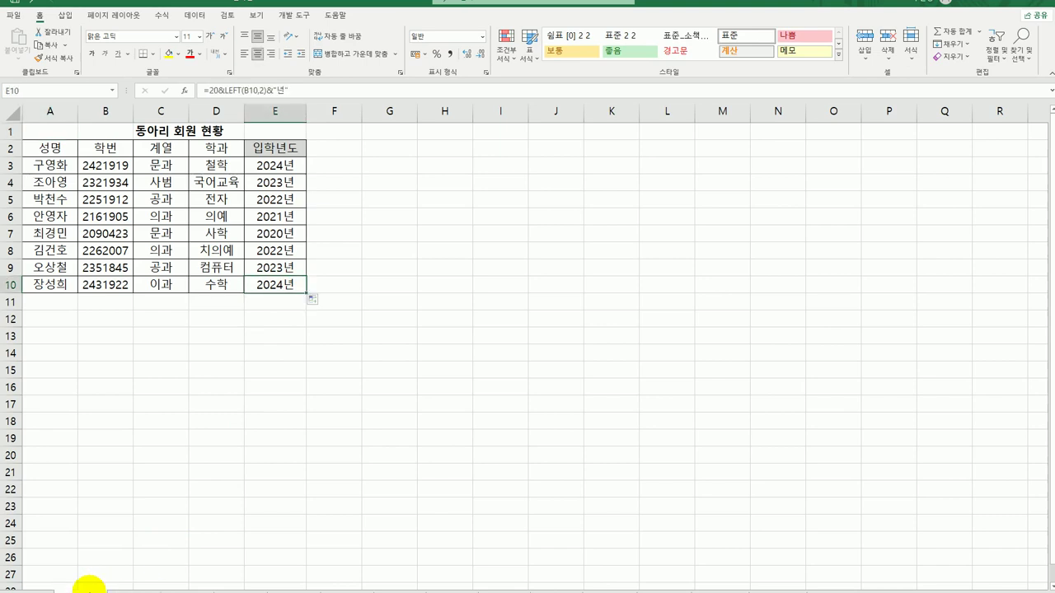
Step: Go to the sheet with the 상공마트 회원관리 table and autofit the 회원번호 column's width
{"action": "left_click", "coordinate": [187, 587]}
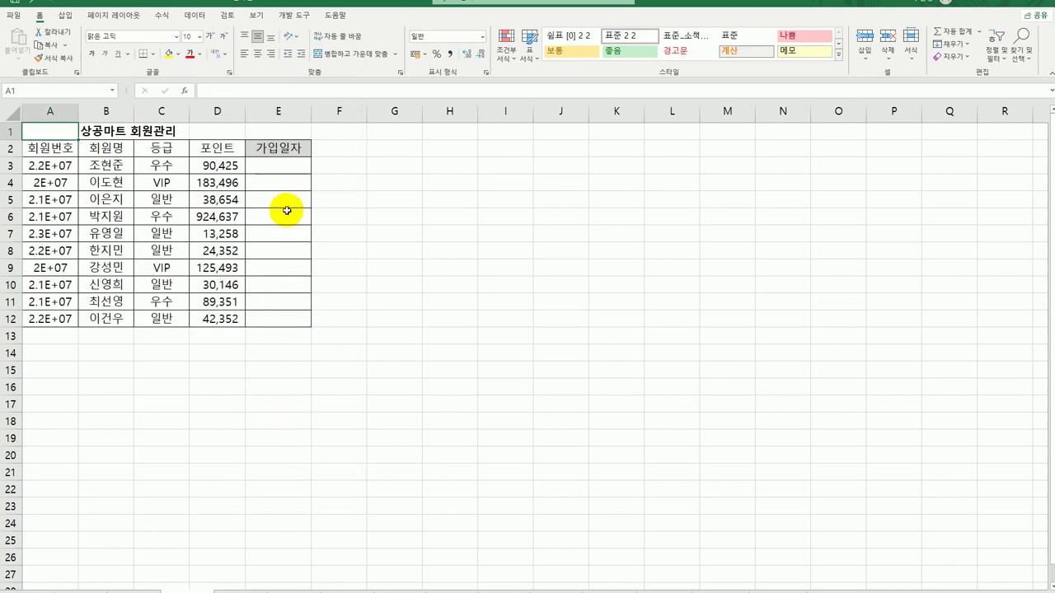
{"action": "left_click", "coordinate": [280, 164]}
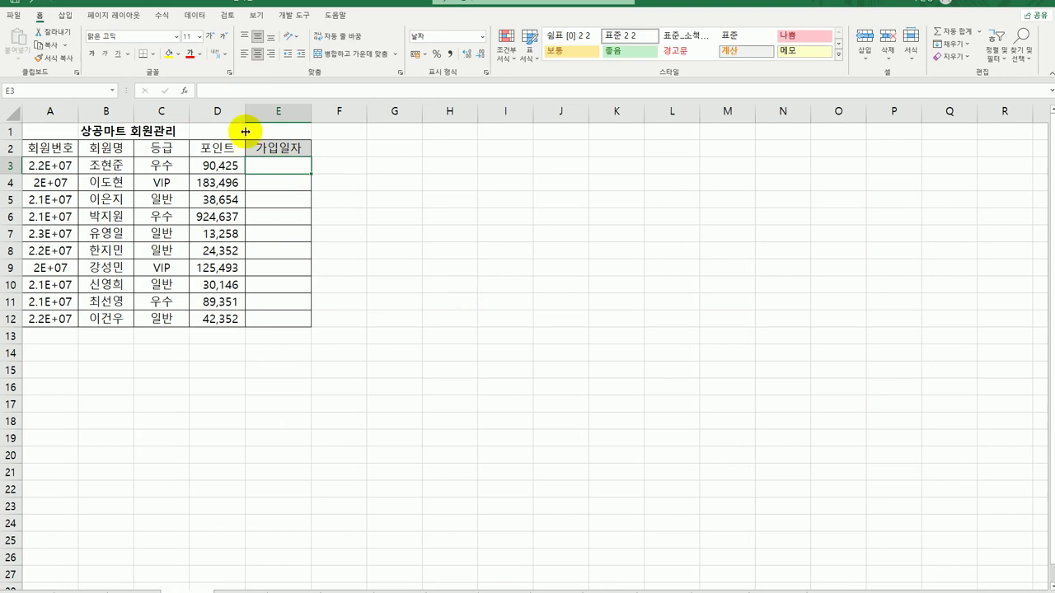
{"action": "double_click", "coordinate": [78, 107]}
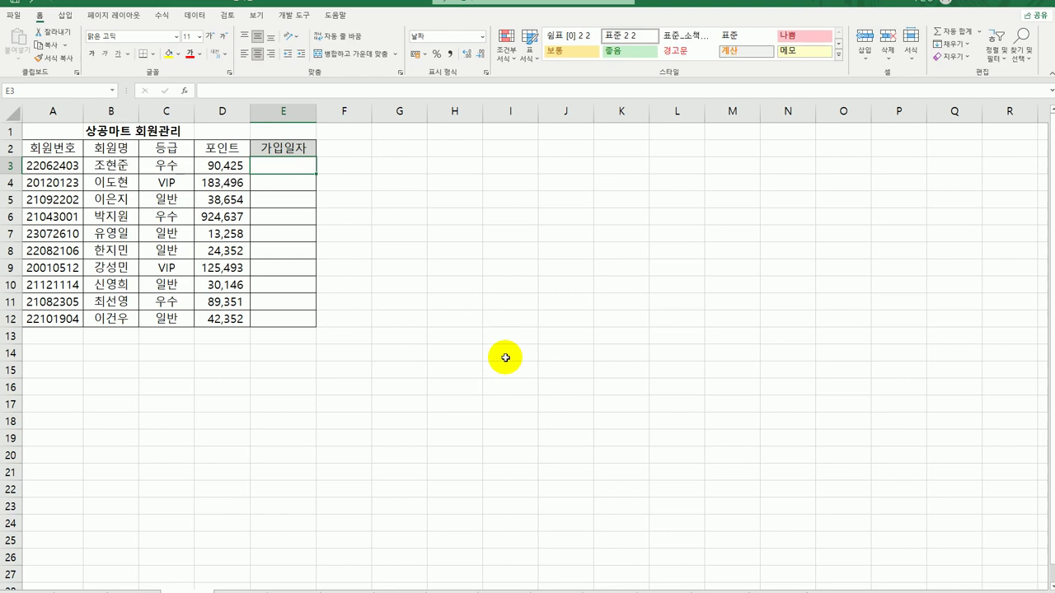
Step: Start a DATE formula in E3 of the 가입일자 column with 2000+LEFT(A3,2) as the year argument
{"action": "type", "text": "="}
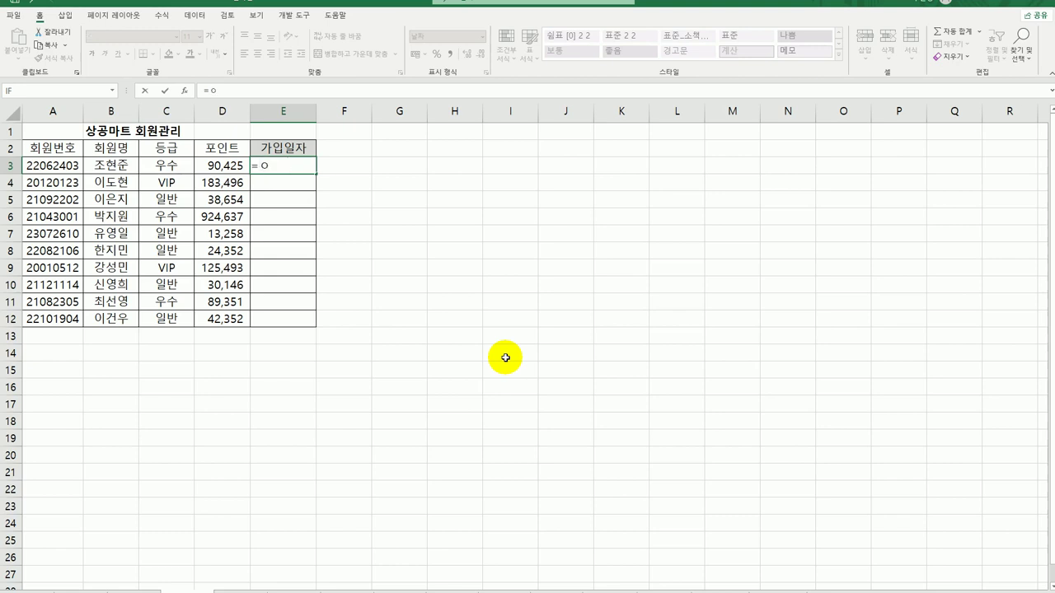
{"action": "type", "text": "dat"}
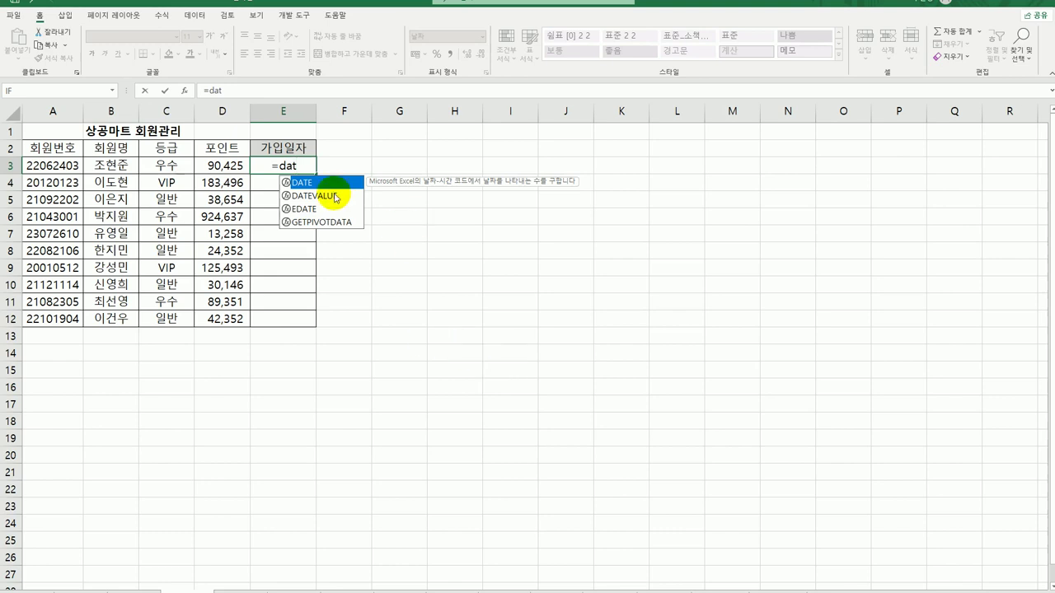
{"action": "double_click", "coordinate": [327, 182]}
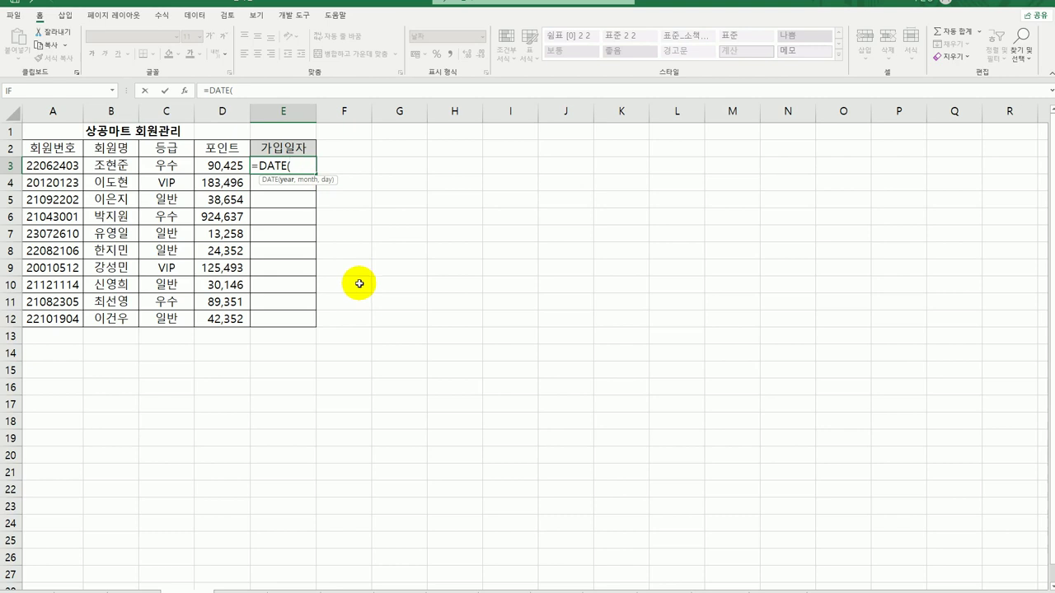
{"action": "type", "text": "2000"}
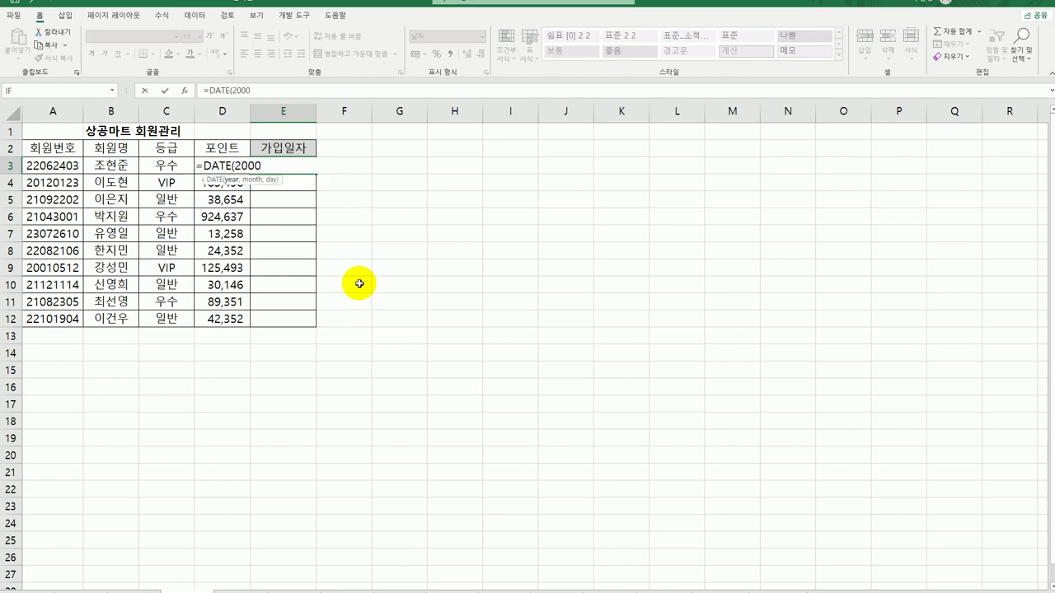
{"action": "type", "text": "+l"}
{"action": "key", "text": "BackSpace"}
{"action": "type", "text": "le"}
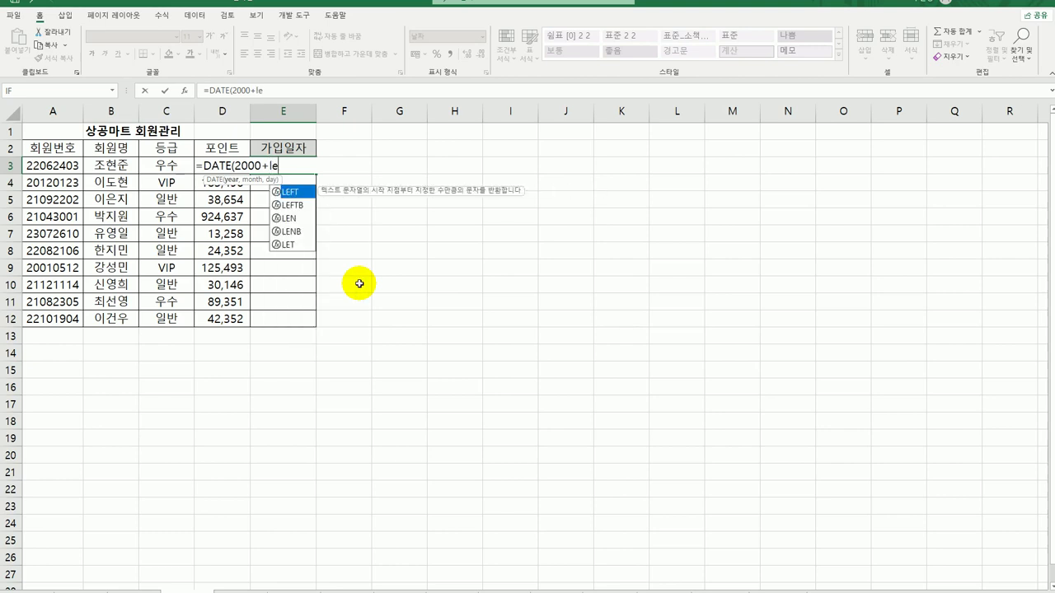
{"action": "key", "text": "Tab"}
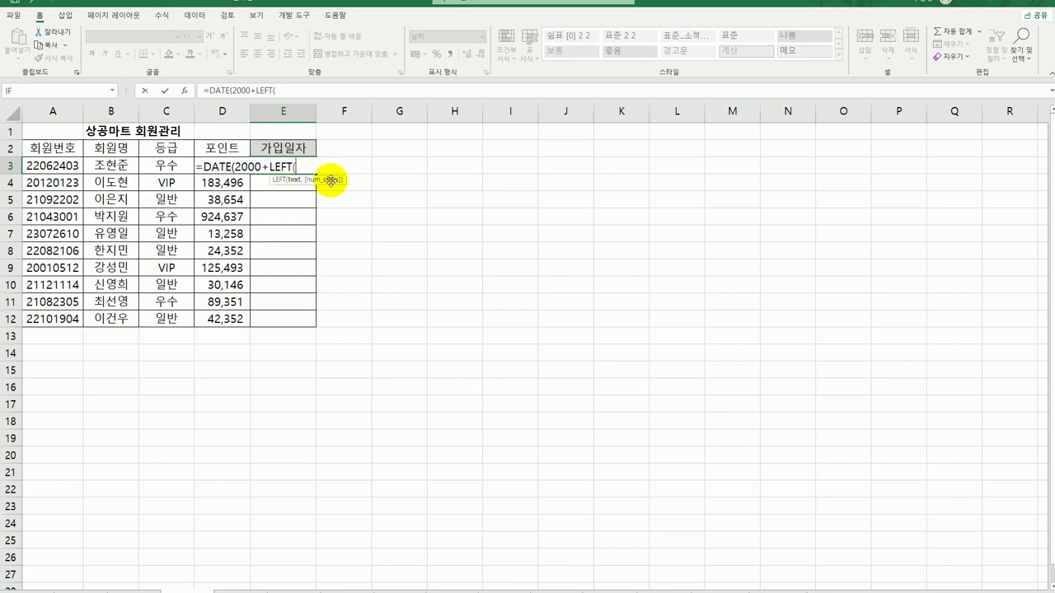
{"action": "left_click", "coordinate": [50, 165]}
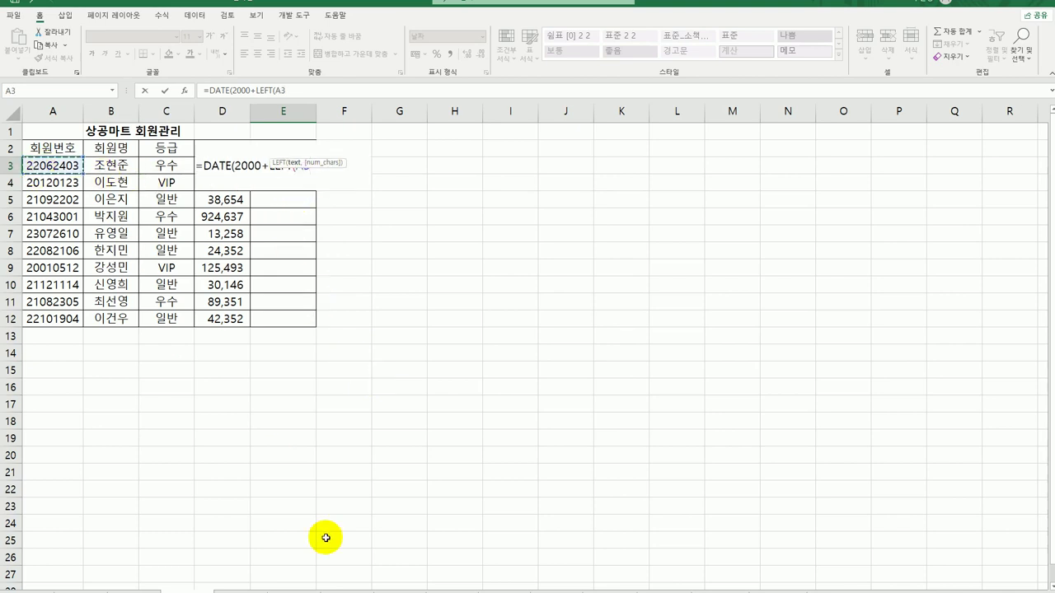
{"action": "type", "text": ",2"}
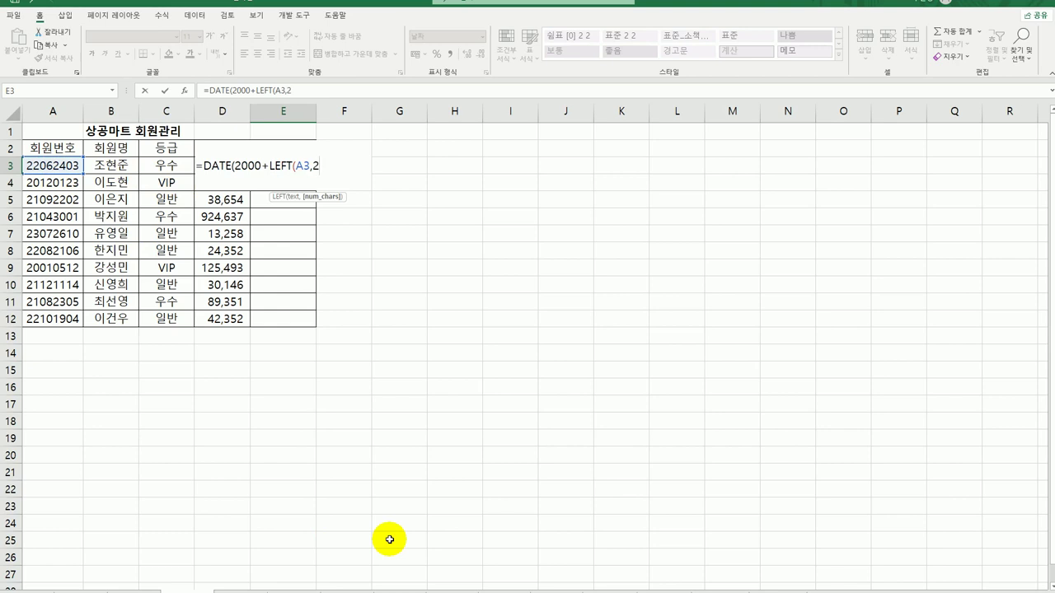
{"action": "type", "text": ")"}
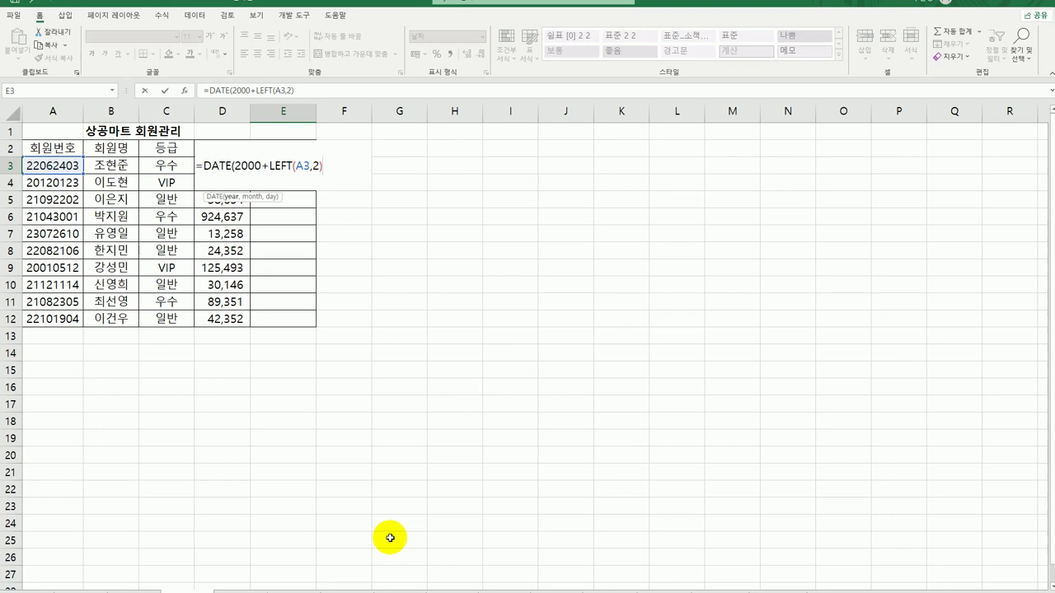
Step: Add MID(A3,3,2) as the month argument of the DATE formula in E3
{"action": "type", "text": ",mid"}
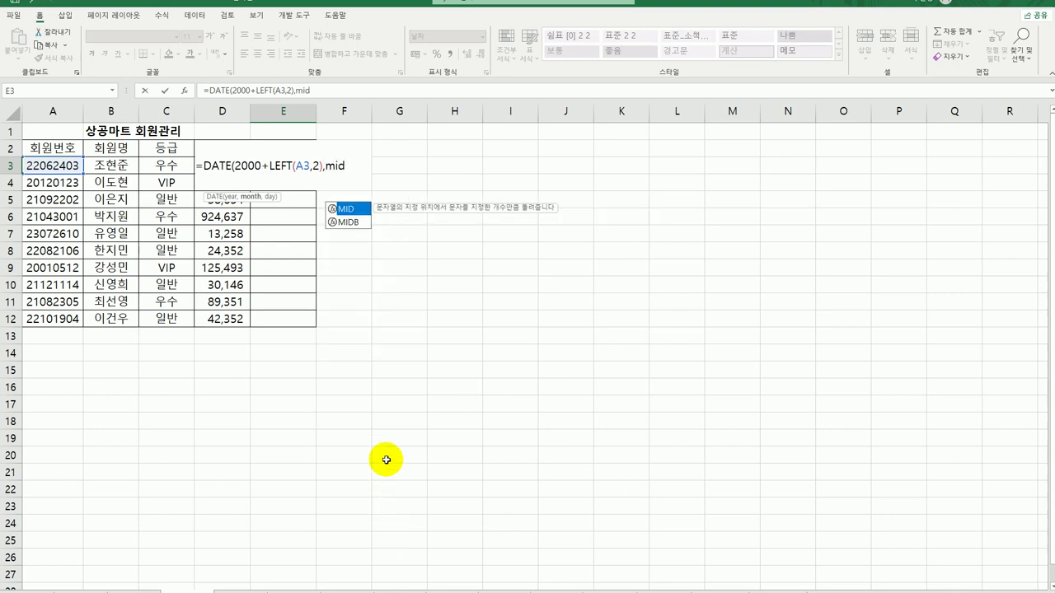
{"action": "double_click", "coordinate": [346, 210]}
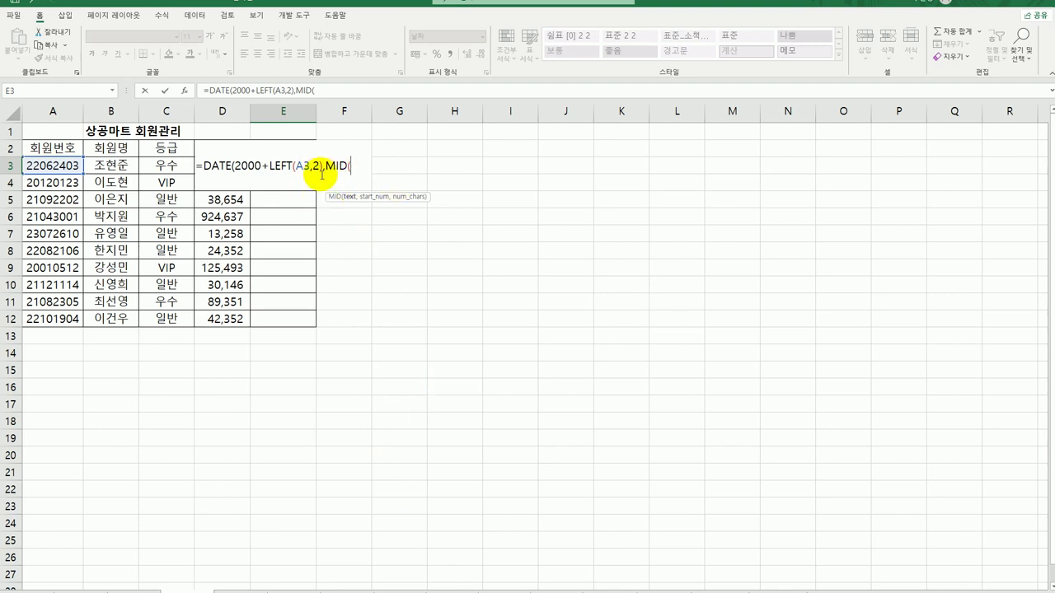
{"action": "left_click", "coordinate": [50, 168]}
{"action": "type", "text": ",3"}
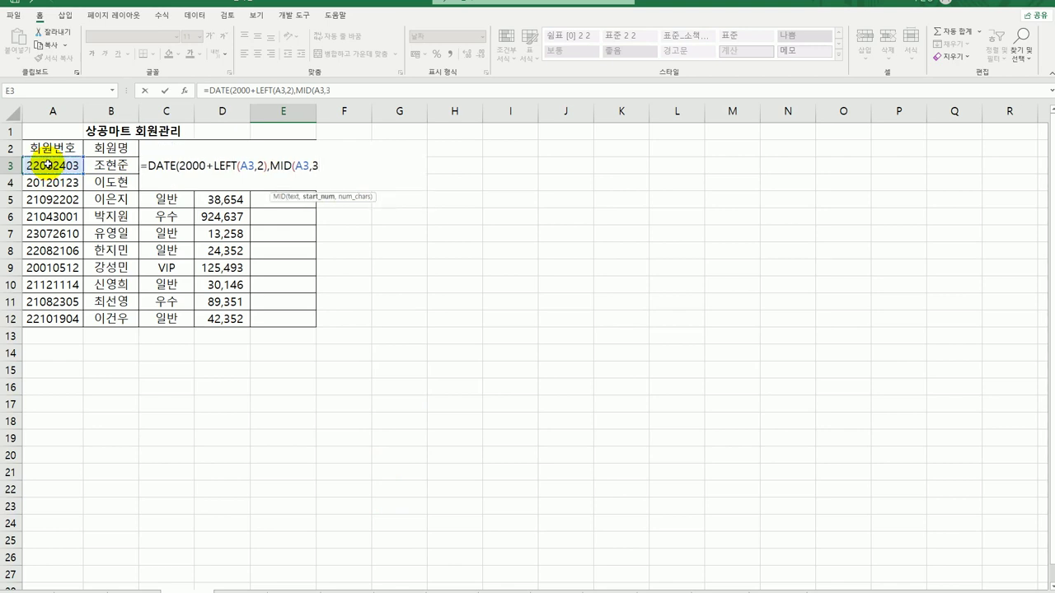
{"action": "type", "text": ",2)"}
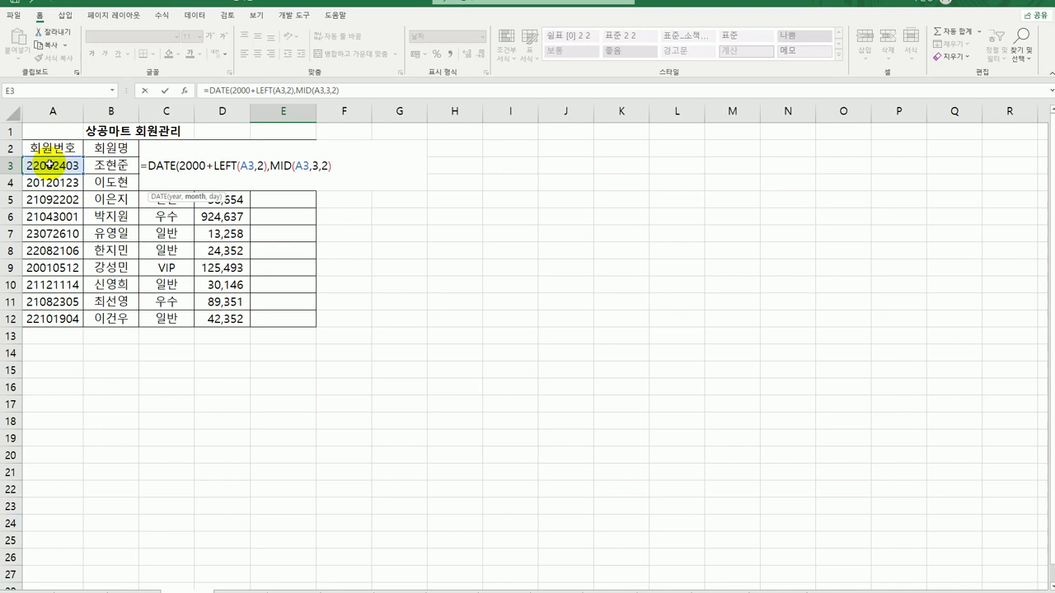
Step: Add MID(A3,5,2) as the day argument and complete the DATE formula in E3
{"action": "type", "text": ",m"}
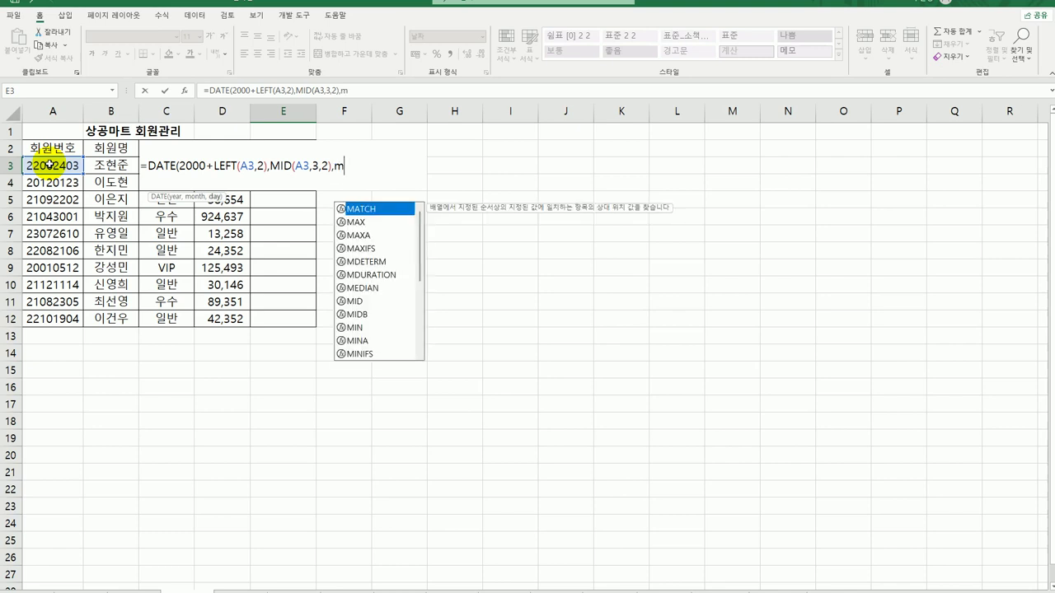
{"action": "type", "text": "id"}
{"action": "key", "text": "Tab"}
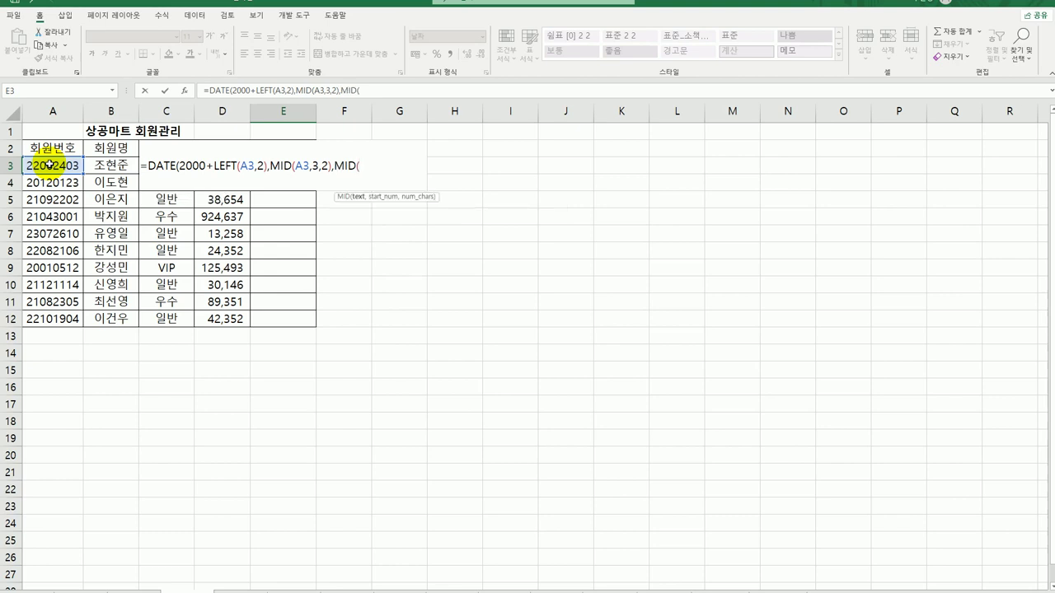
{"action": "left_click", "coordinate": [49, 165]}
{"action": "type", "text": ","}
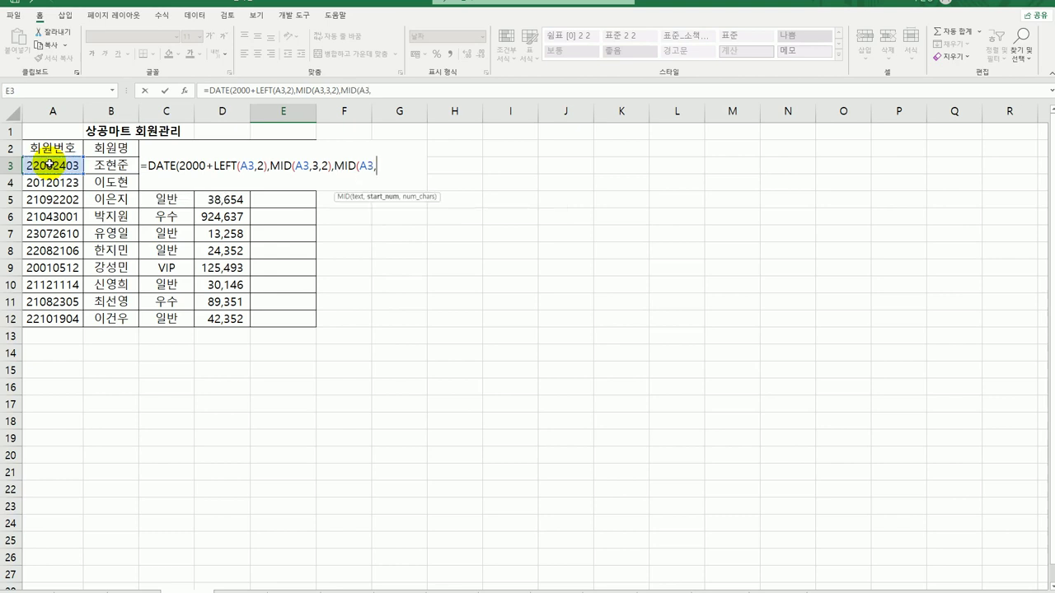
{"action": "type", "text": "5,2))"}
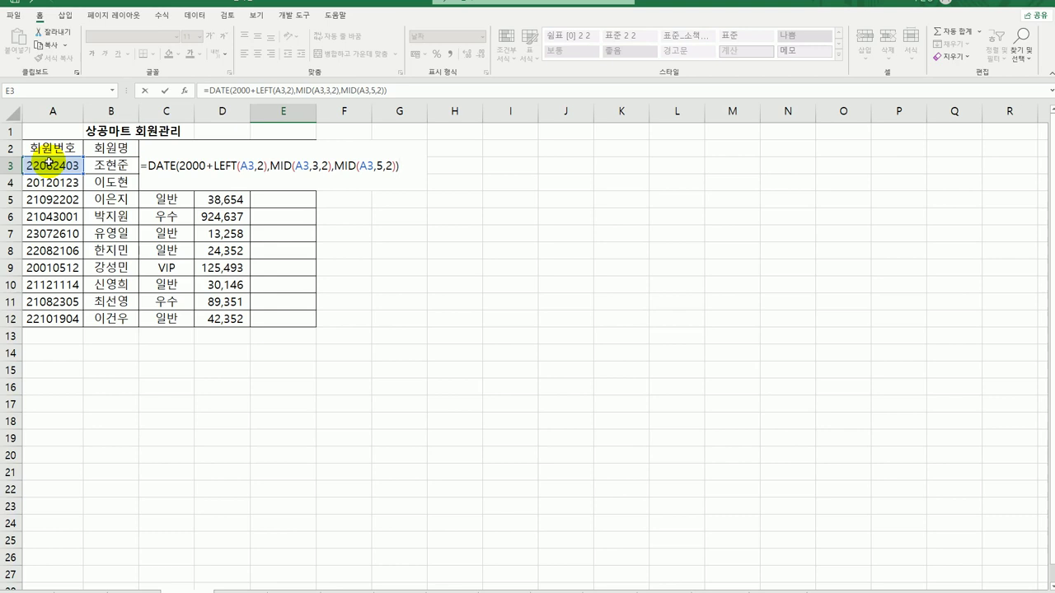
{"action": "key", "text": "Return"}
Step: Fill the join date formula from E3 down to E12, and autofit the 가입일자 column on the following completed 상공마트 회원관리 sheet
{"action": "left_click", "coordinate": [282, 165]}
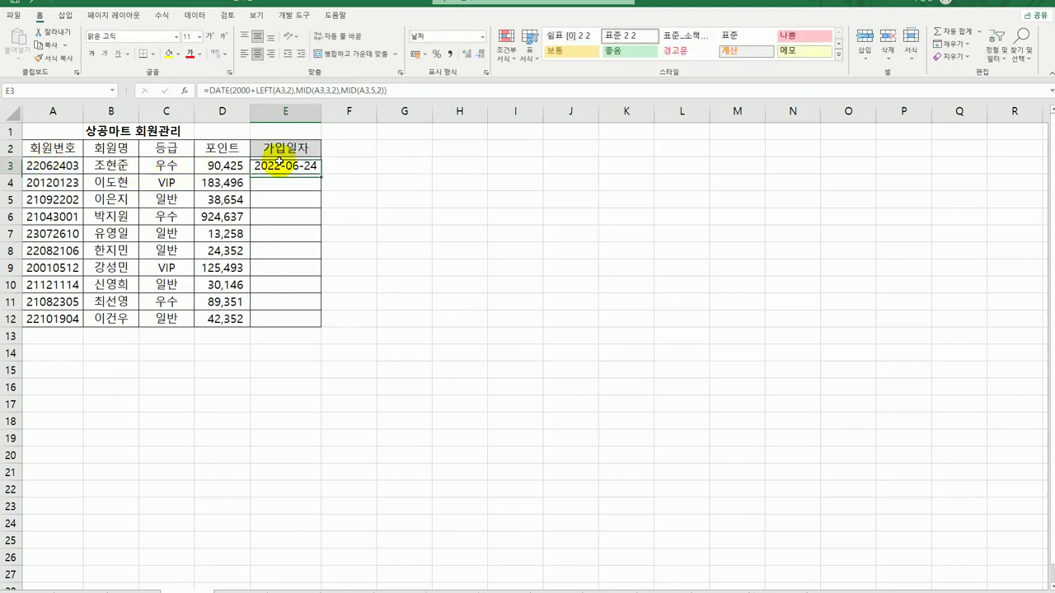
{"action": "left_click_drag", "start_coordinate": [320, 173], "coordinate": [320, 324]}
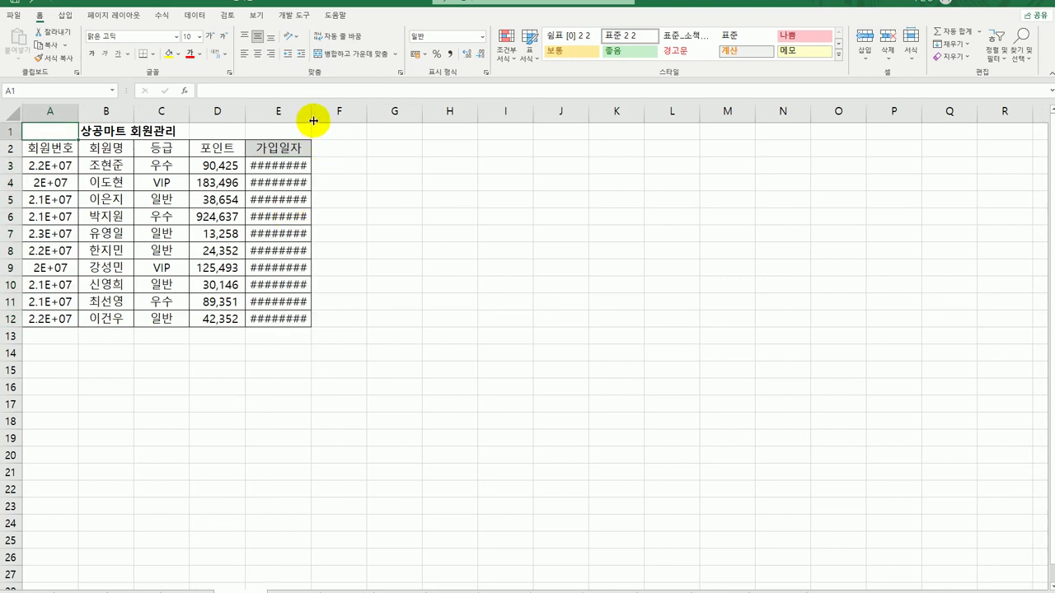
{"action": "double_click", "coordinate": [313, 120]}
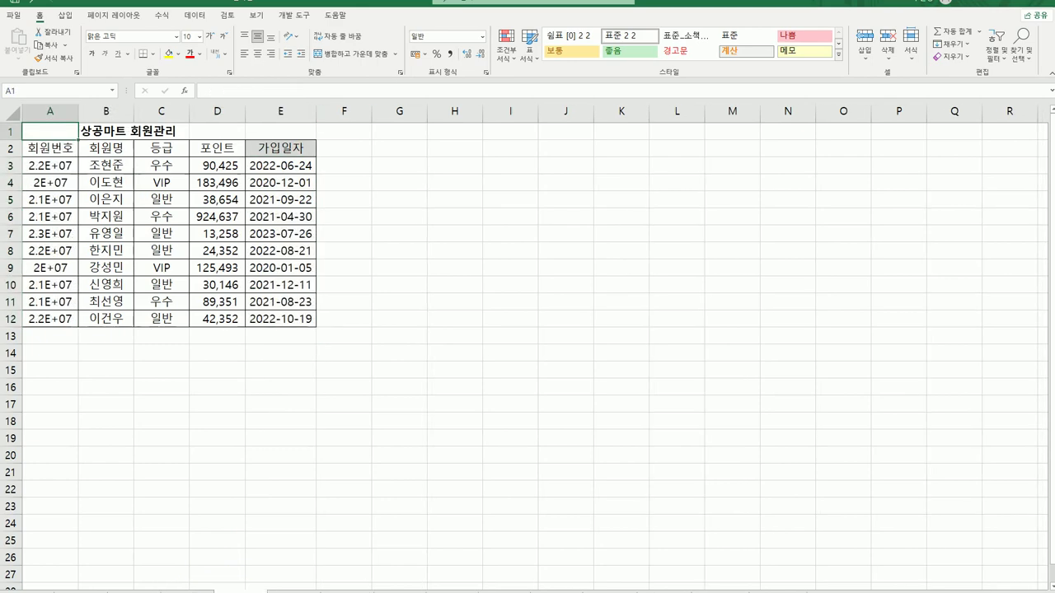
Step: Go to the sheet with the 보육원 유아명단 table and start a DATE formula in D3 of the 생년월일 column
{"action": "left_click", "coordinate": [284, 587]}
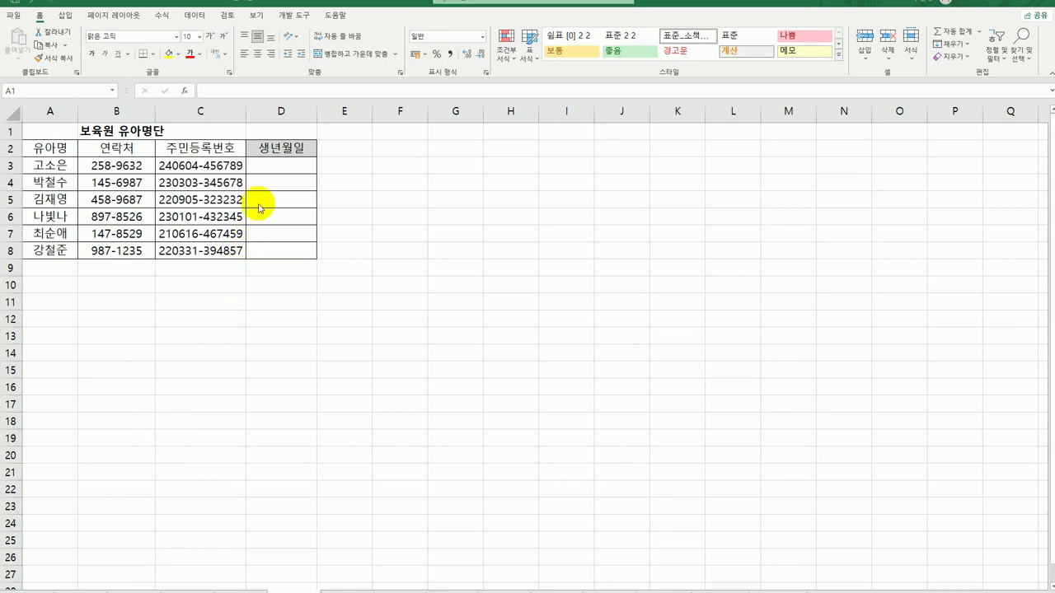
{"action": "left_click", "coordinate": [273, 166]}
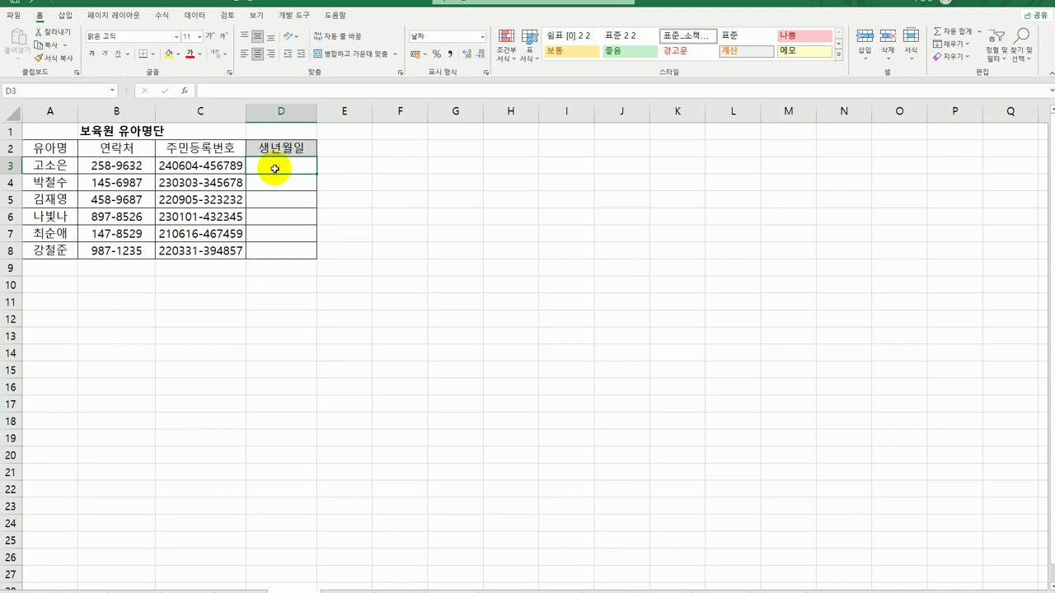
{"action": "type", "text": "="}
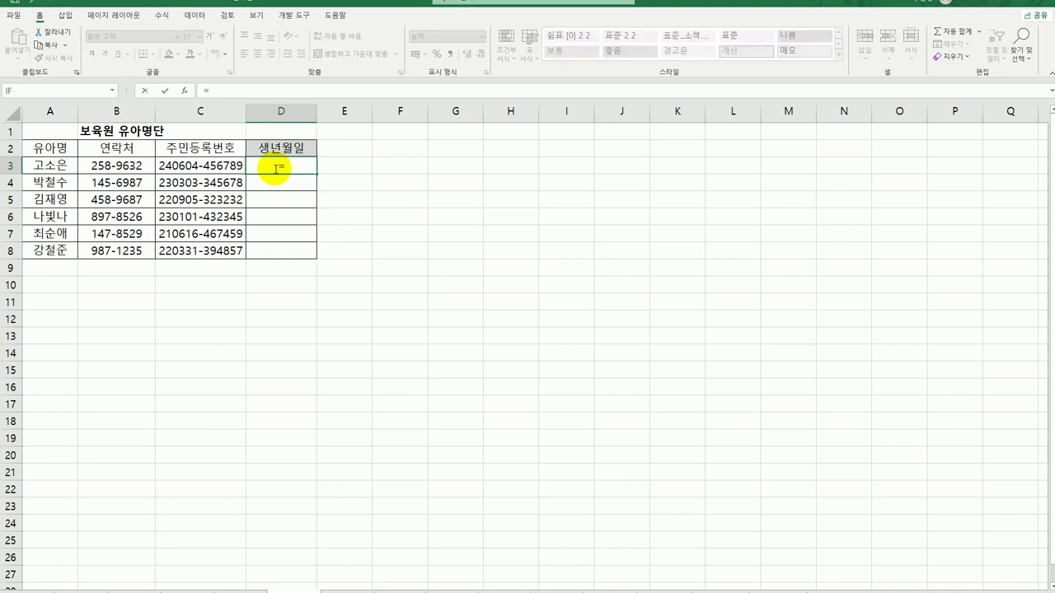
{"action": "type", "text": "da"}
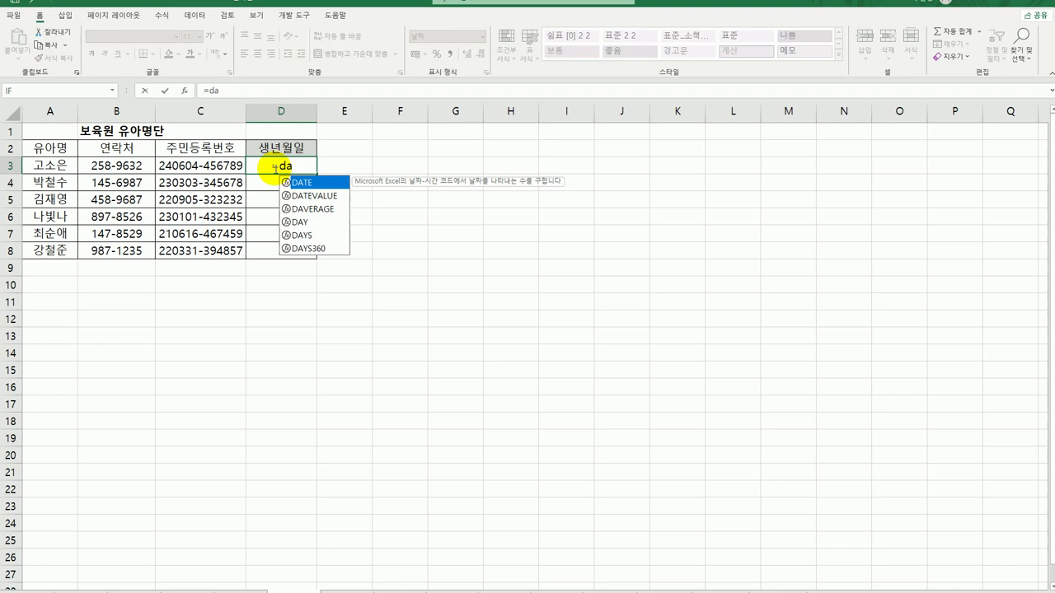
{"action": "double_click", "coordinate": [310, 182]}
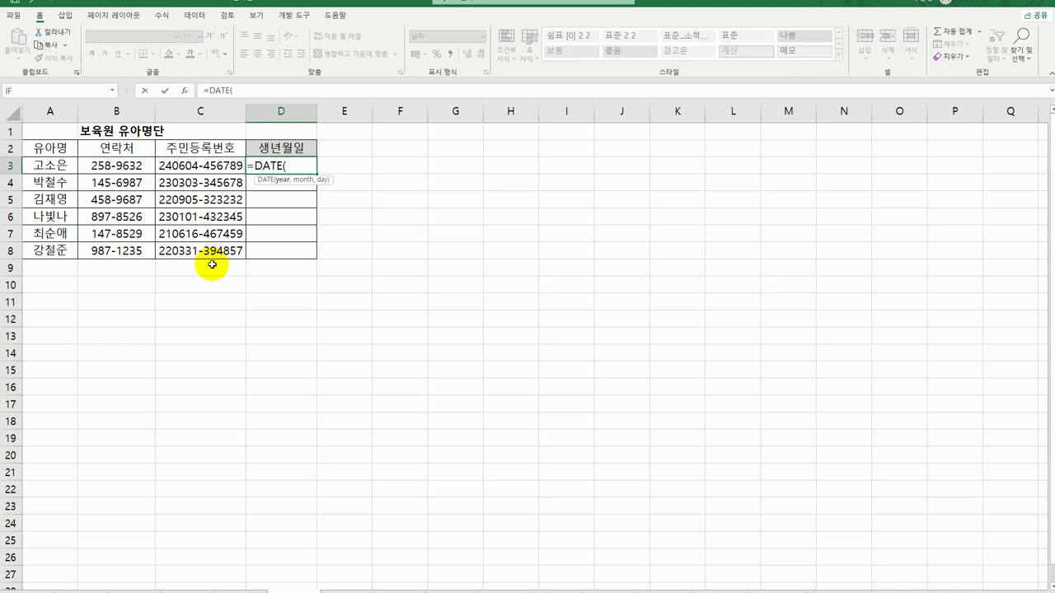
Step: Enter 20&LEFT(C3,2) as the year argument of the DATE formula in D3
{"action": "type", "text": "2000+"}
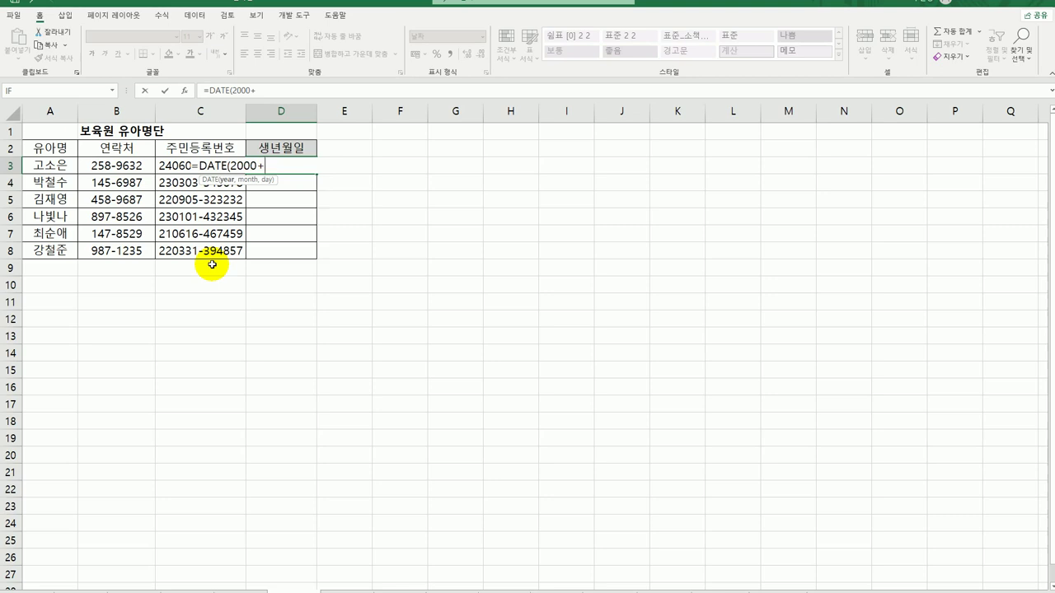
{"action": "key", "text": "BackSpace"}
{"action": "key", "text": "BackSpace"}
{"action": "key", "text": "BackSpace"}
{"action": "type", "text": "&le"}
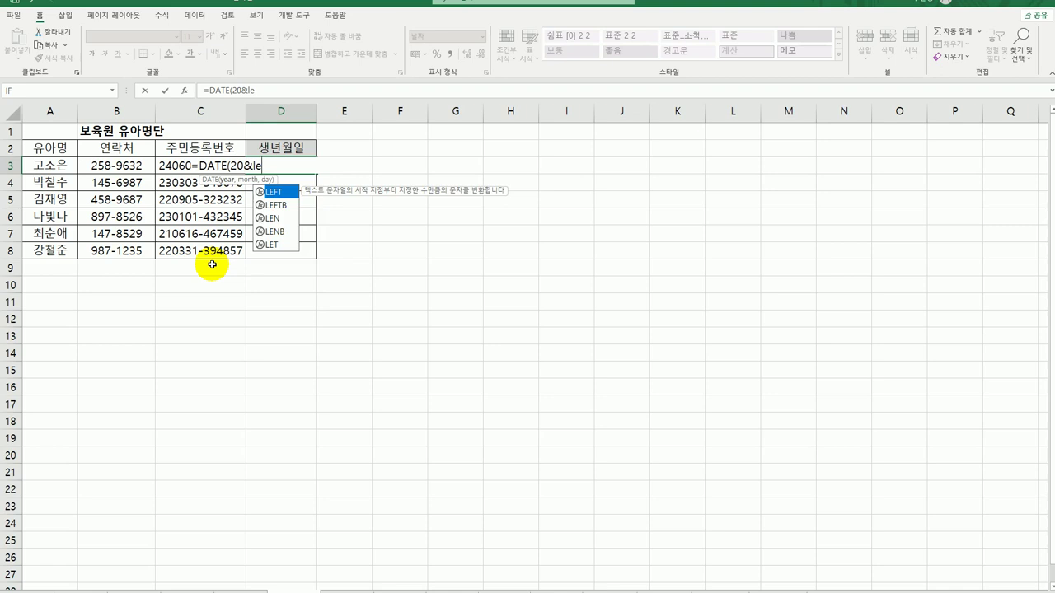
{"action": "double_click", "coordinate": [285, 193]}
{"action": "left_click", "coordinate": [175, 164]}
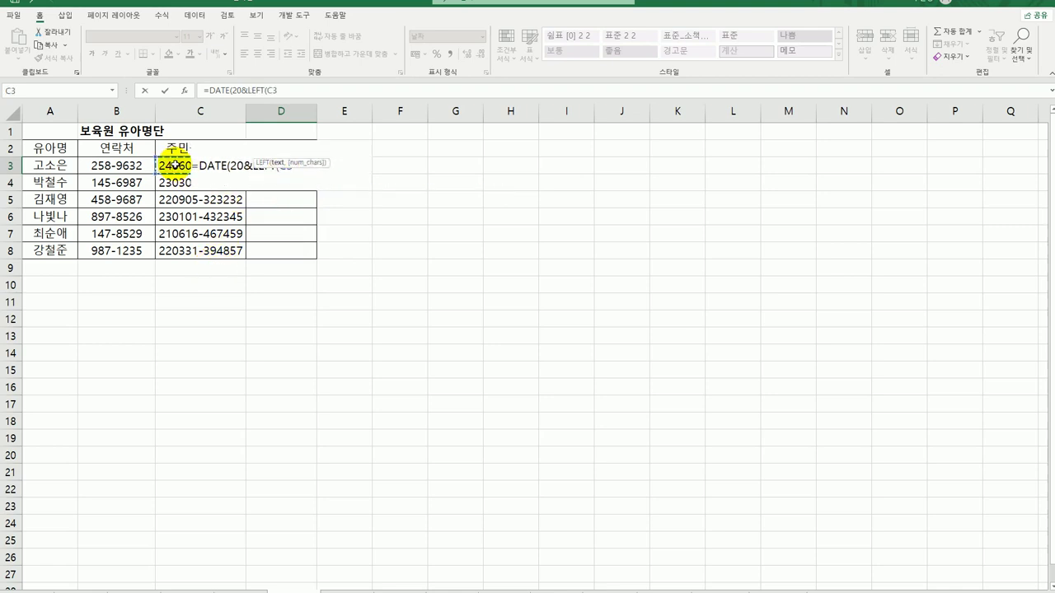
{"action": "type", "text": ",2)"}
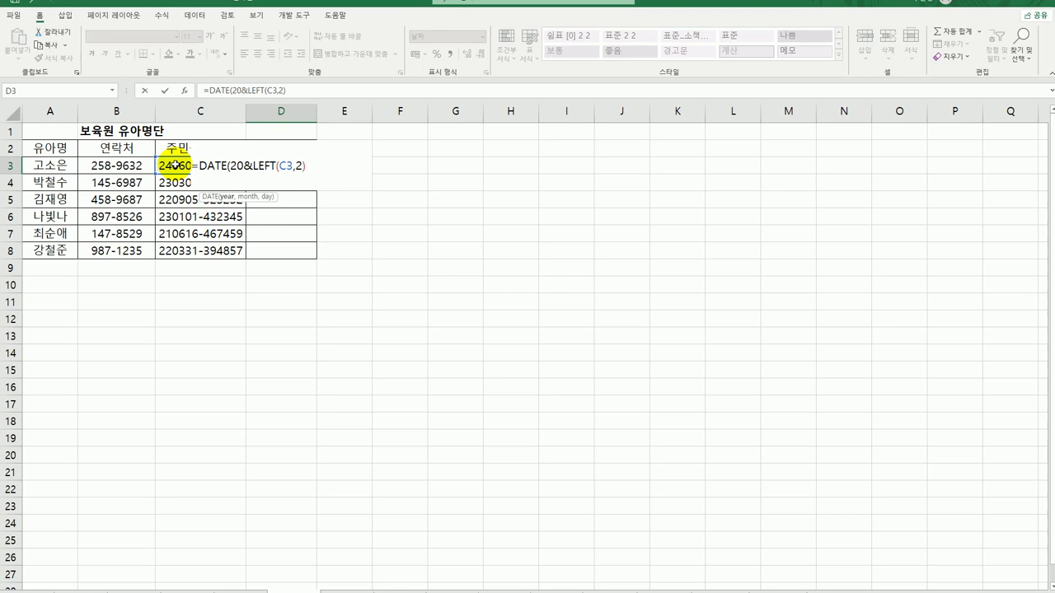
Step: Add MID(C3,3,2) as the month argument of the DATE formula in D3
{"action": "type", "text": ",mid("}
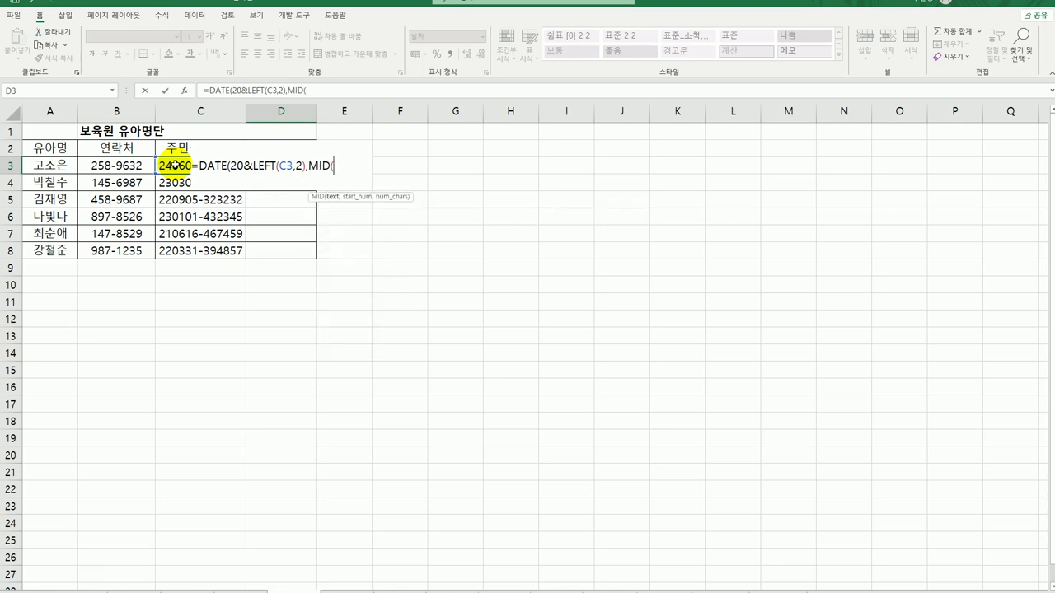
{"action": "left_click", "coordinate": [174, 165]}
{"action": "type", "text": ",3,2)"}
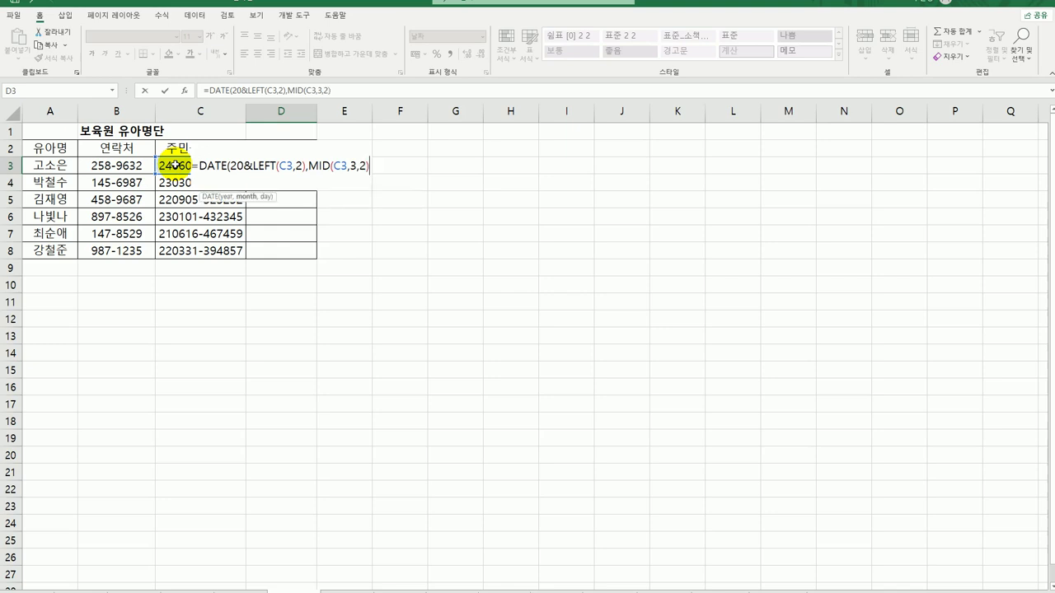
Step: Add MID(C3,5,2) as the day argument and complete the DATE formula in D3
{"action": "type", "text": ","}
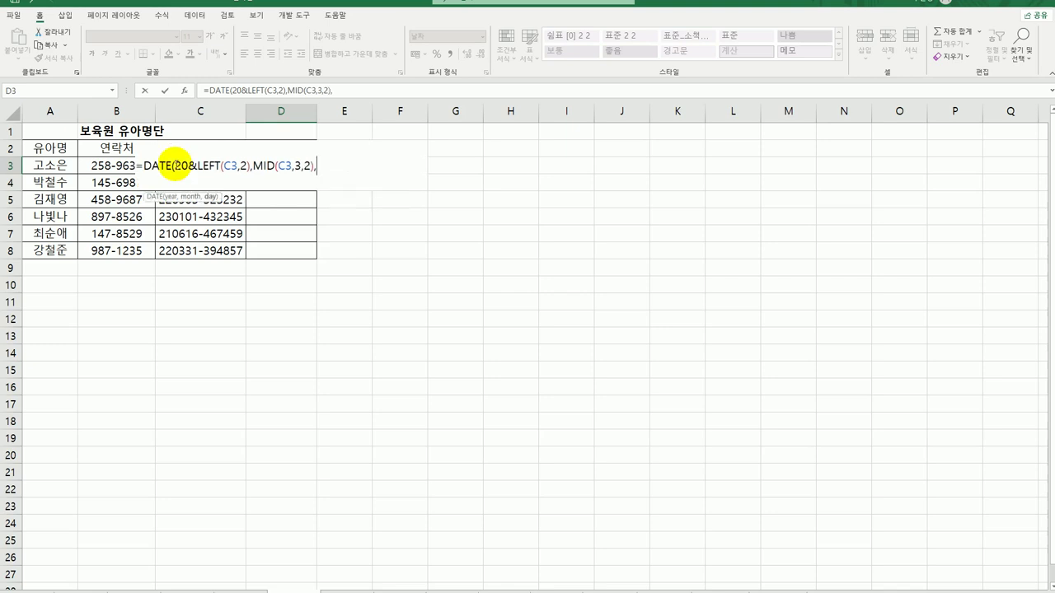
{"action": "type", "text": "mid("}
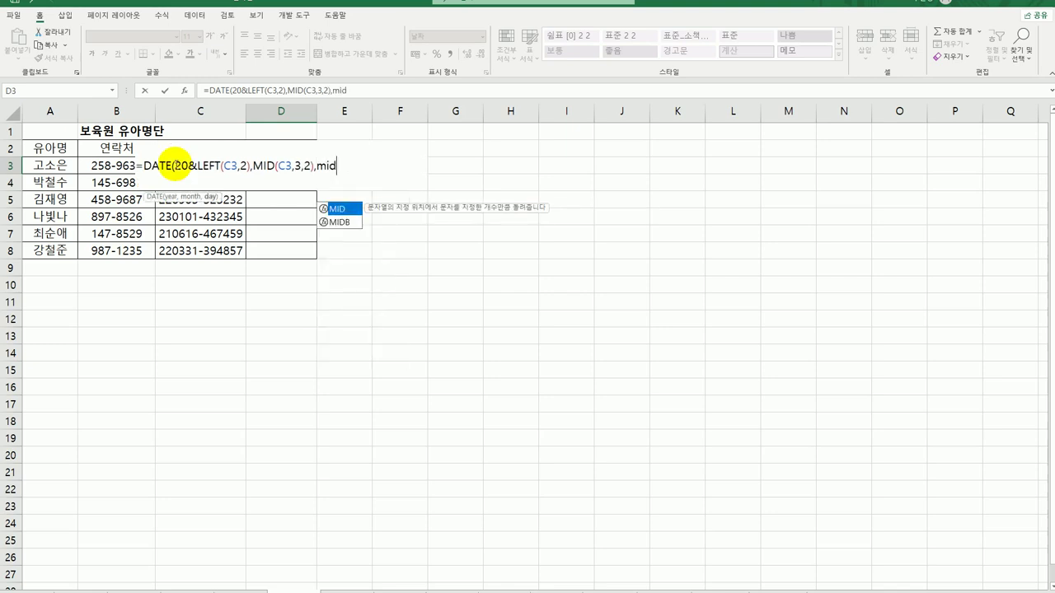
{"action": "left_click", "coordinate": [176, 162]}
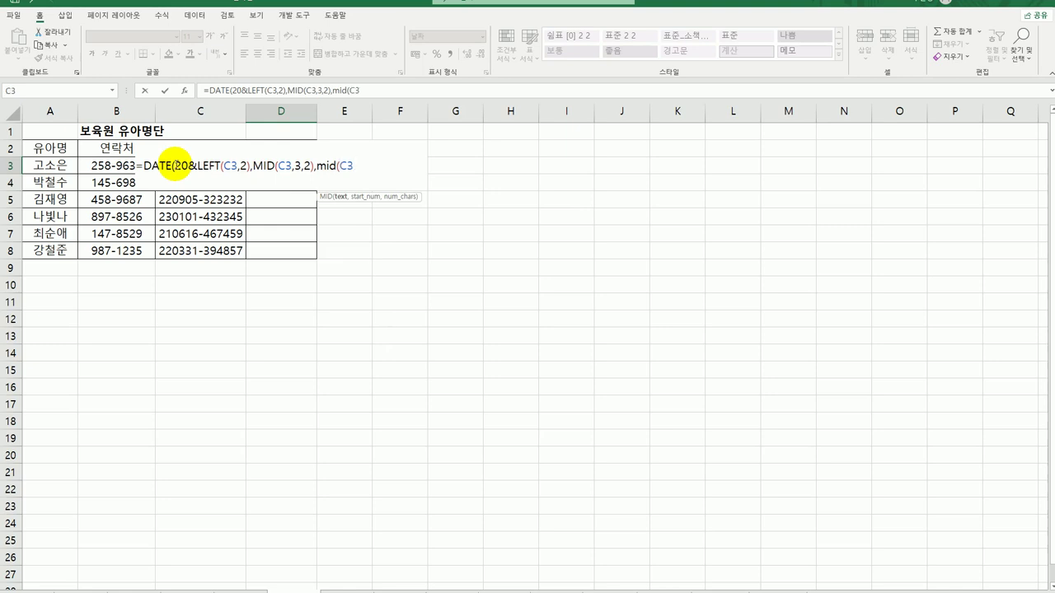
{"action": "type", "text": ",5,2)"}
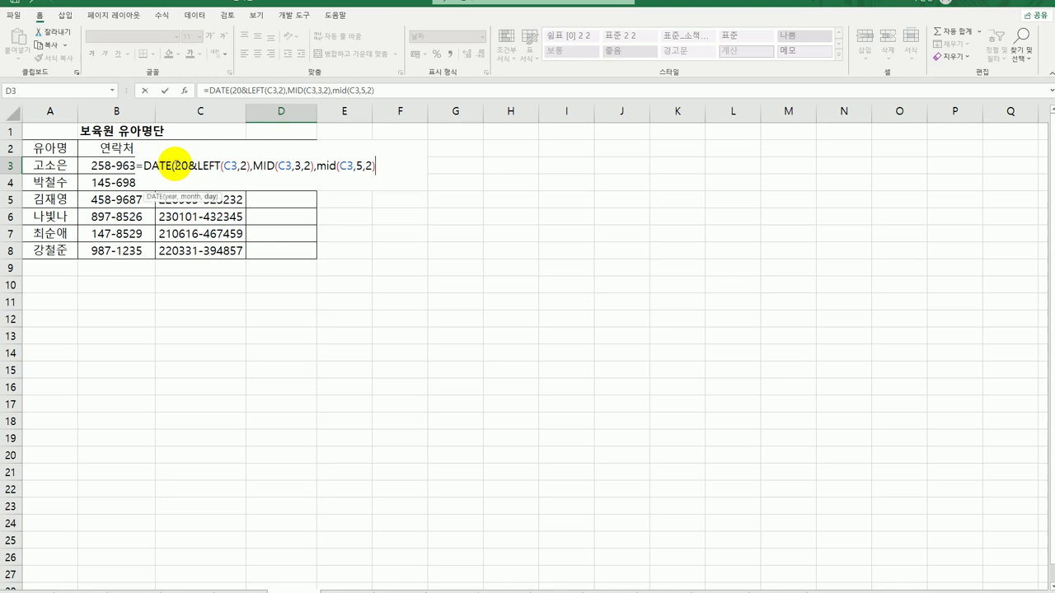
{"action": "type", "text": ")"}
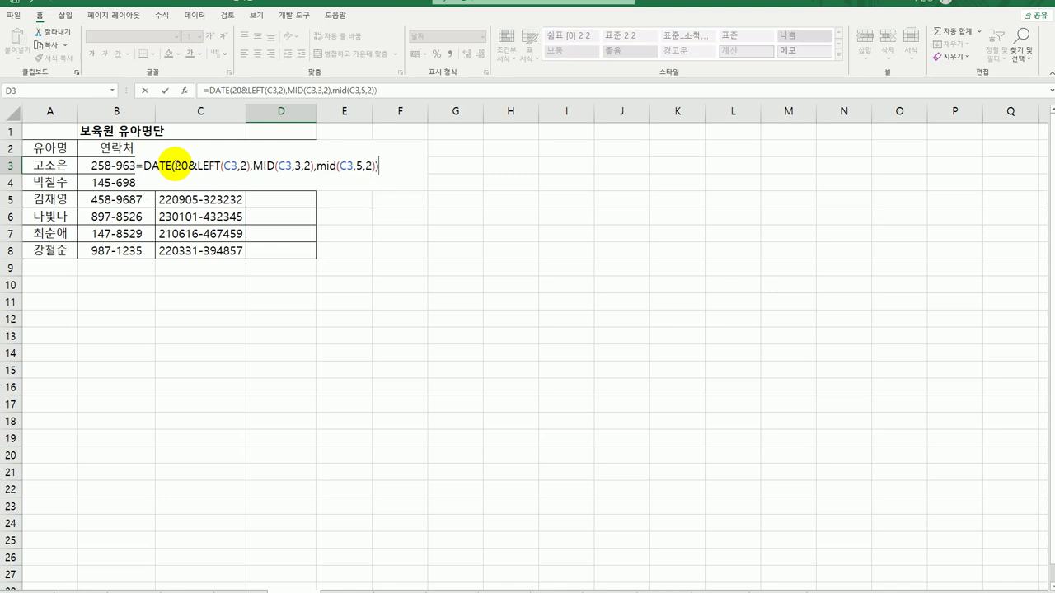
{"action": "left_click", "coordinate": [214, 169]}
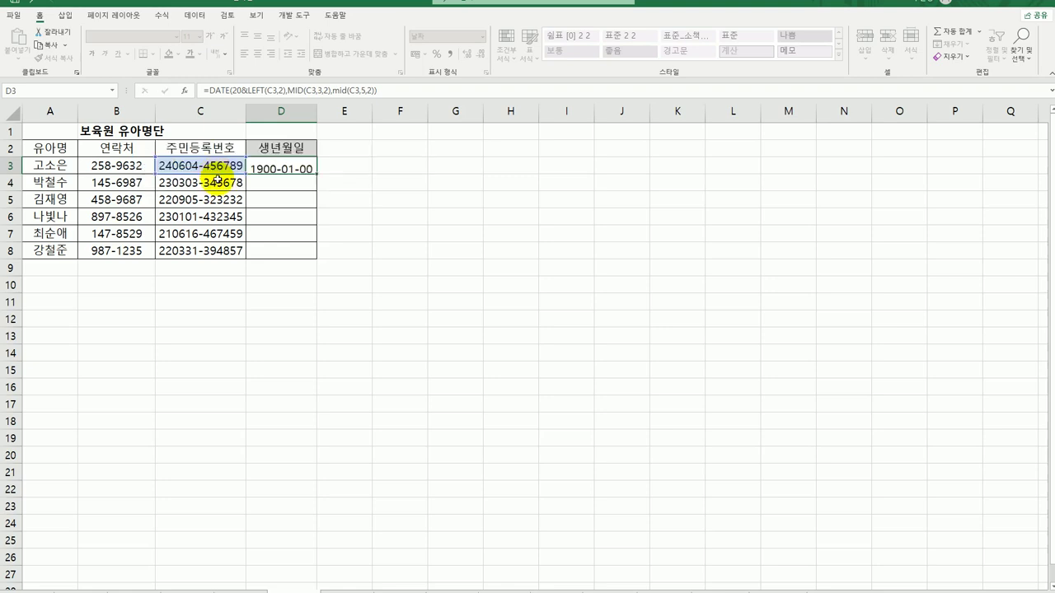
{"action": "key", "text": "Return"}
Step: Fill the birth date formula from D3 down to D8 and compare the dates with the 주민등록번호 column
{"action": "left_click", "coordinate": [313, 167]}
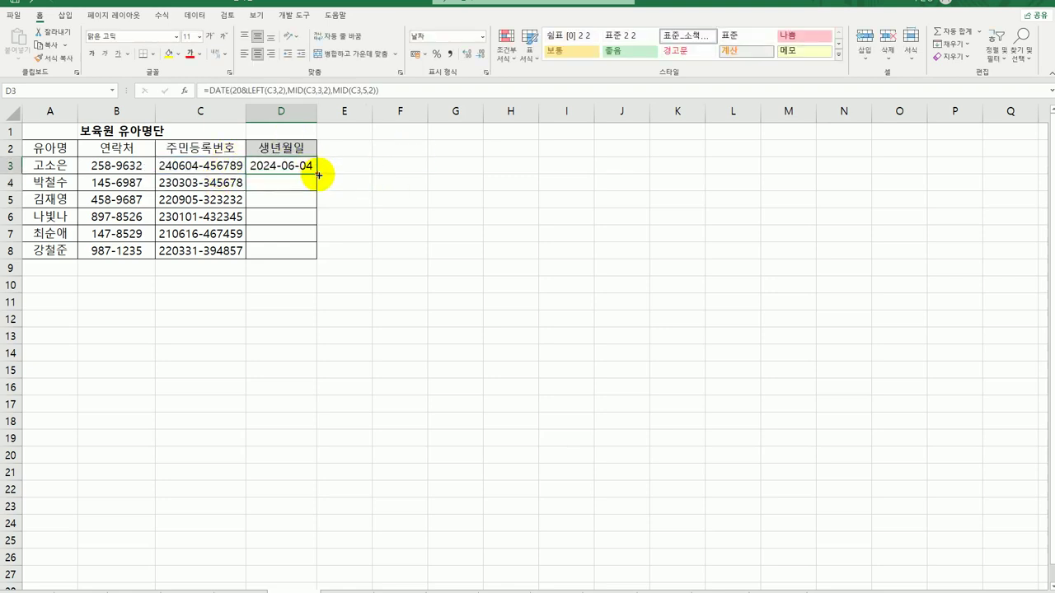
{"action": "left_click_drag", "start_coordinate": [318, 175], "coordinate": [301, 258]}
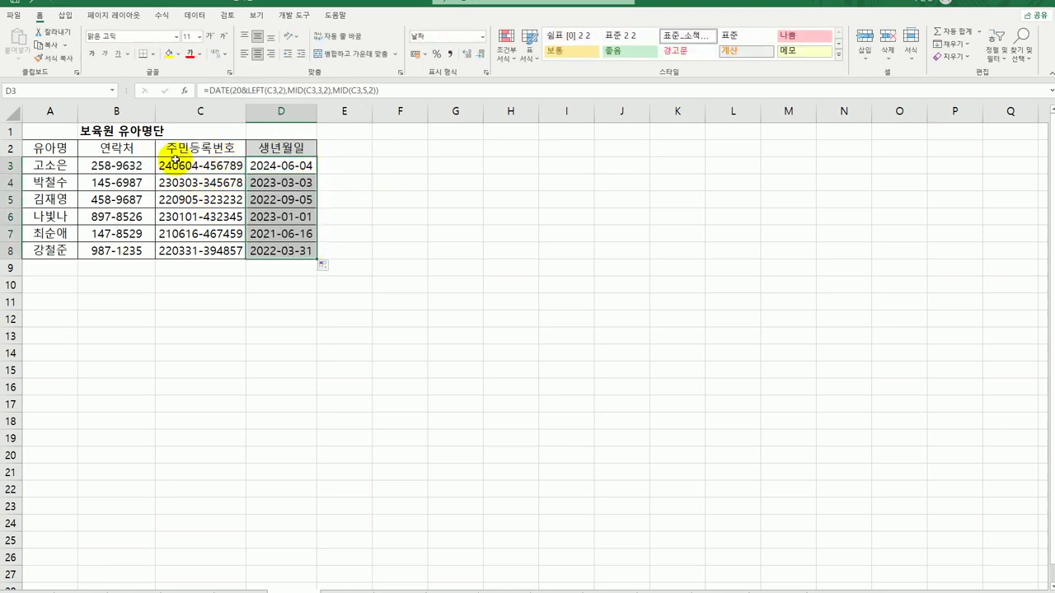
{"action": "left_click_drag", "start_coordinate": [175, 161], "coordinate": [170, 251]}
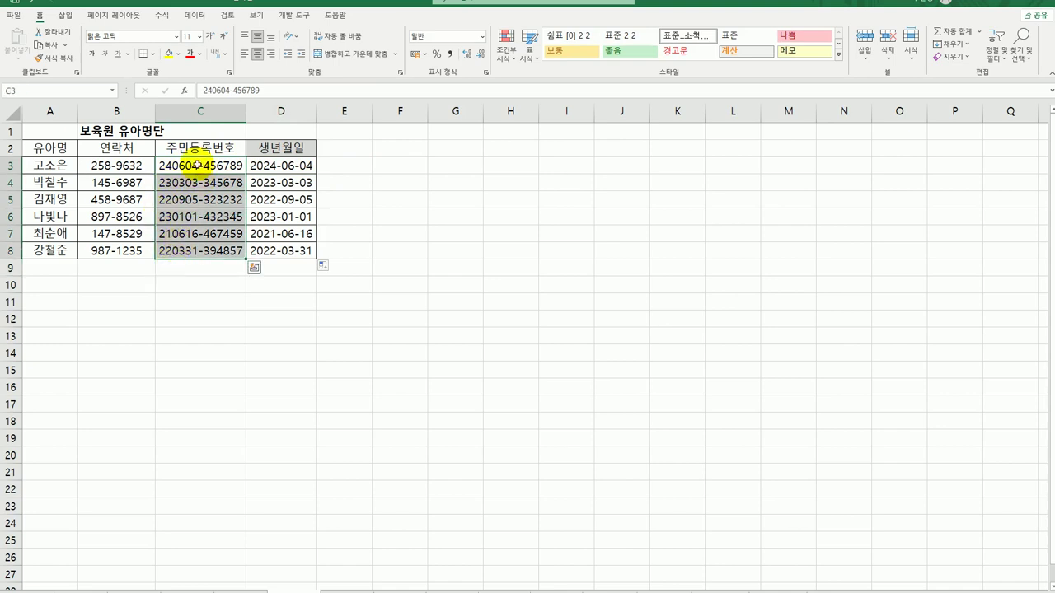
{"action": "left_click", "coordinate": [301, 164]}
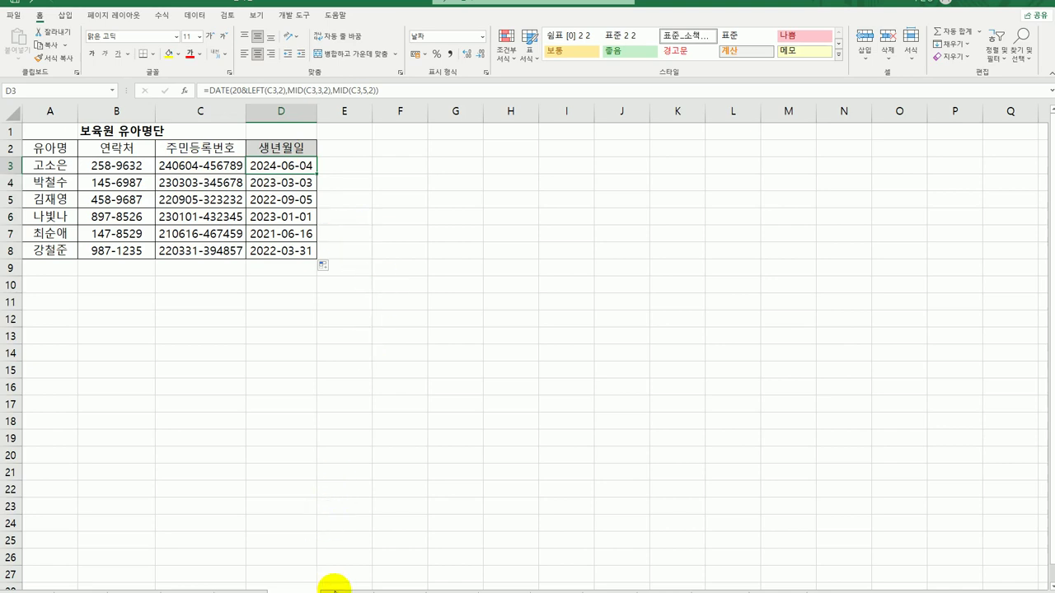
Step: Go past the completed 보육원 유아명단 sheet to the sheet with the 동호회 회원 현황 table
{"action": "left_click", "coordinate": [338, 588]}
{"action": "left_click", "coordinate": [301, 588]}
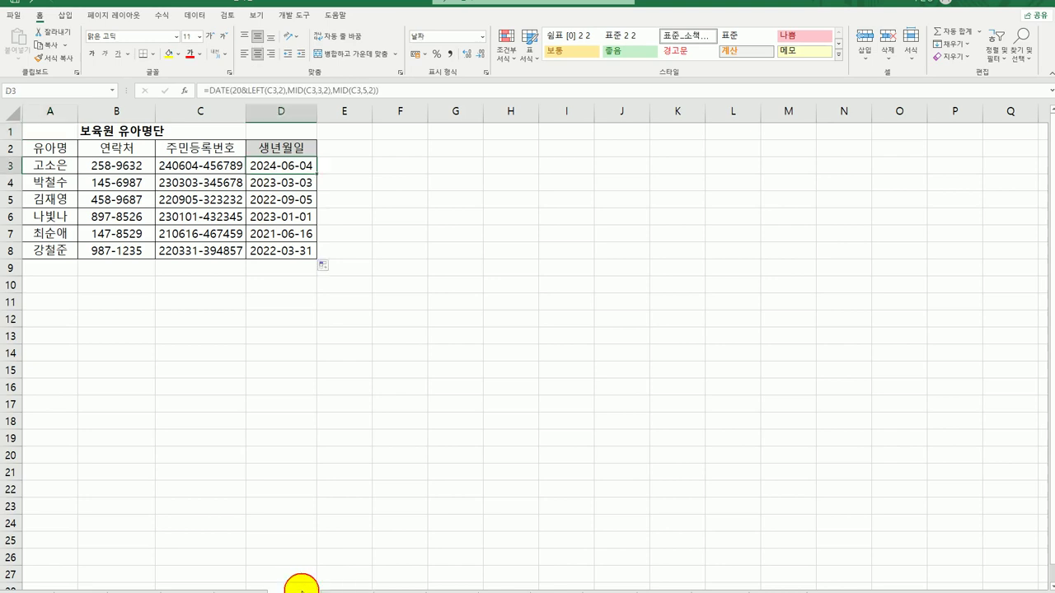
{"action": "left_click", "coordinate": [338, 588]}
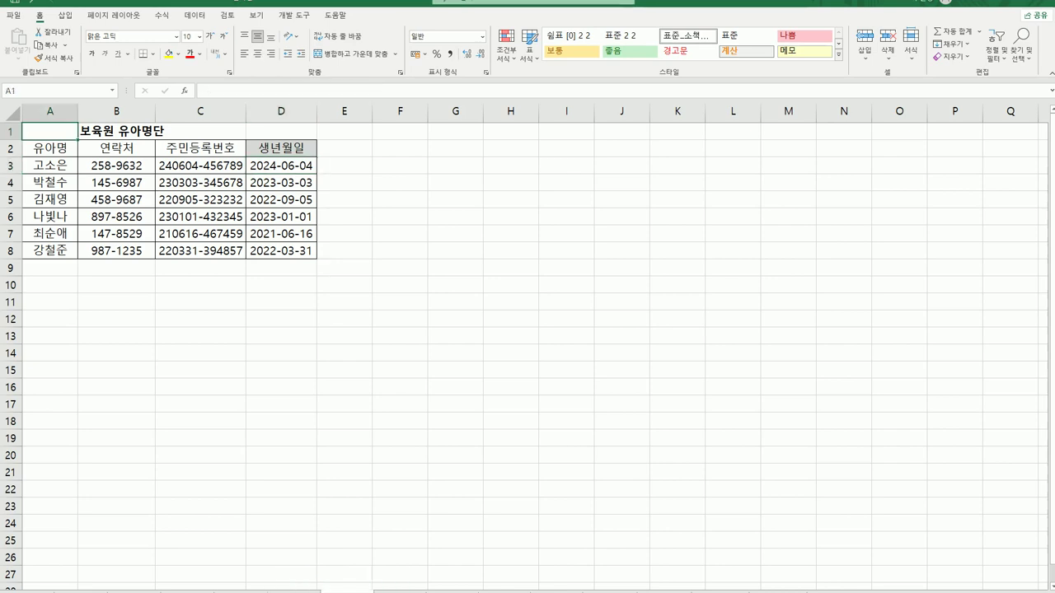
{"action": "left_click", "coordinate": [389, 588]}
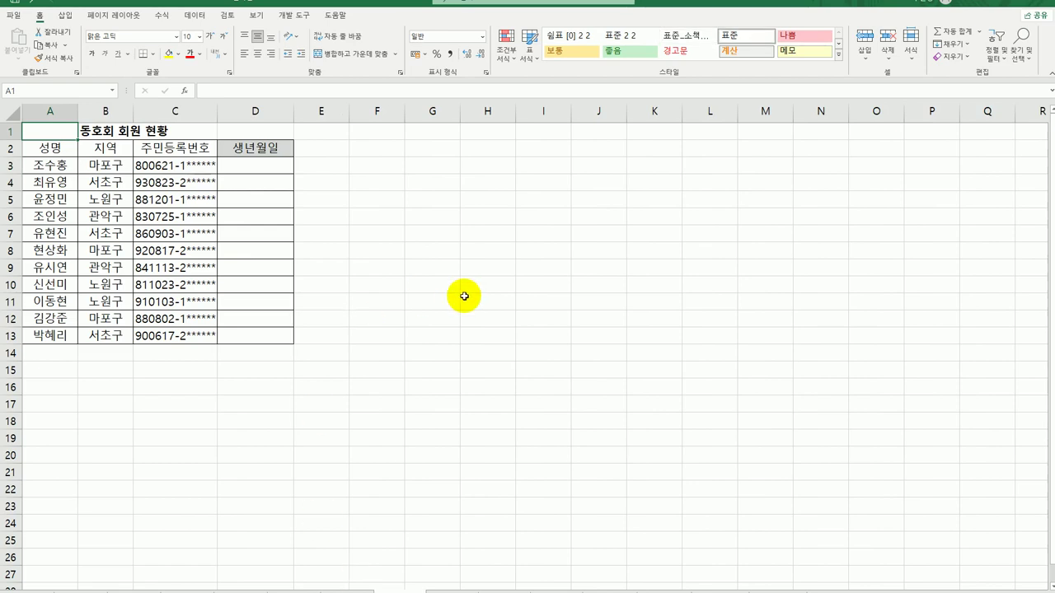
Step: Start a DATE formula in D3 of the 동호회 회원 현황 table with MID(C3,1,2) as the year argument
{"action": "left_click", "coordinate": [278, 168]}
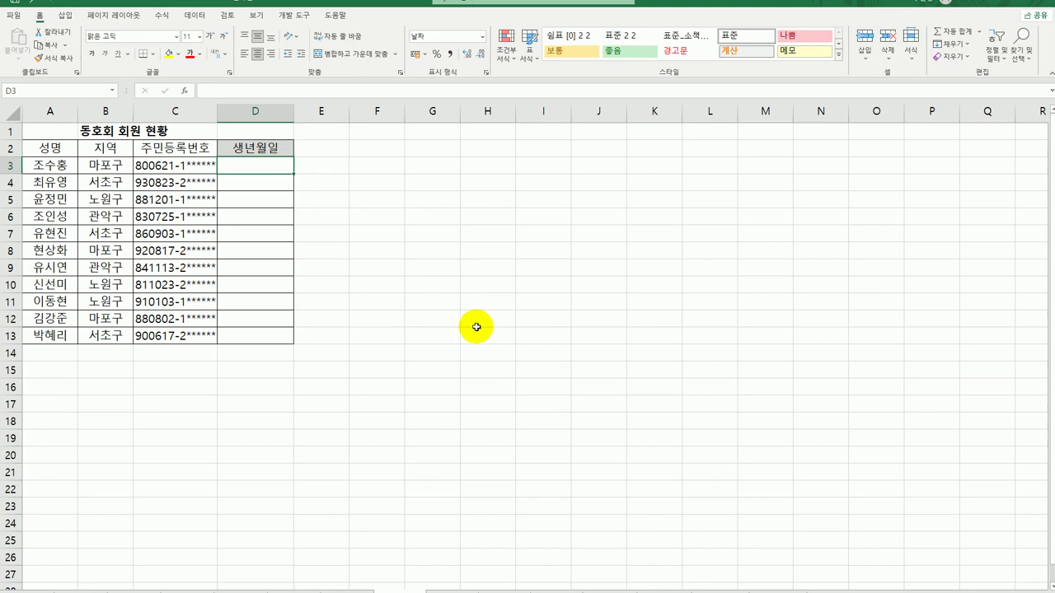
{"action": "type", "text": "="}
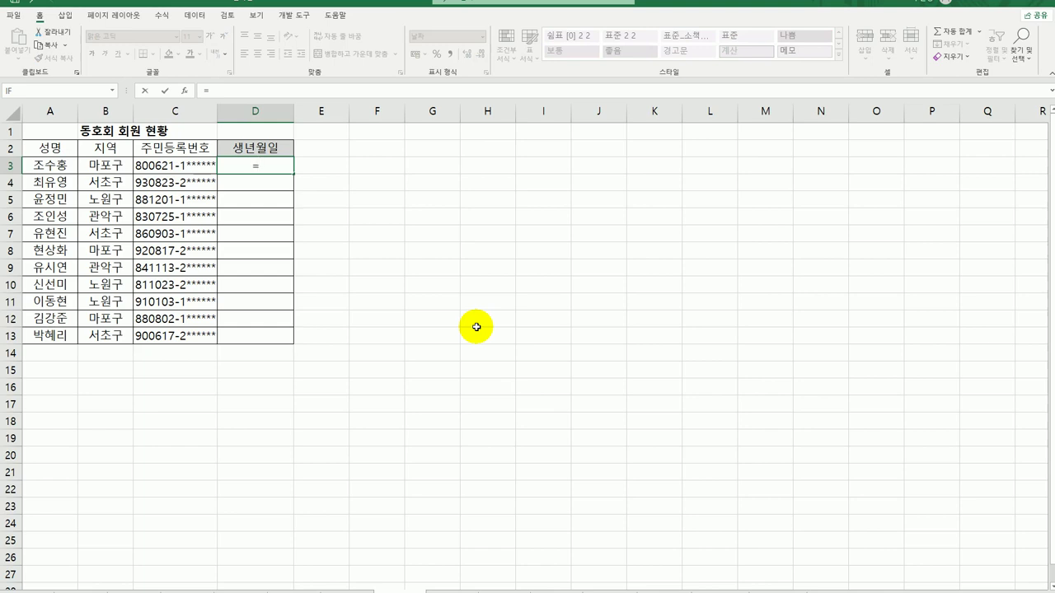
{"action": "type", "text": "d"}
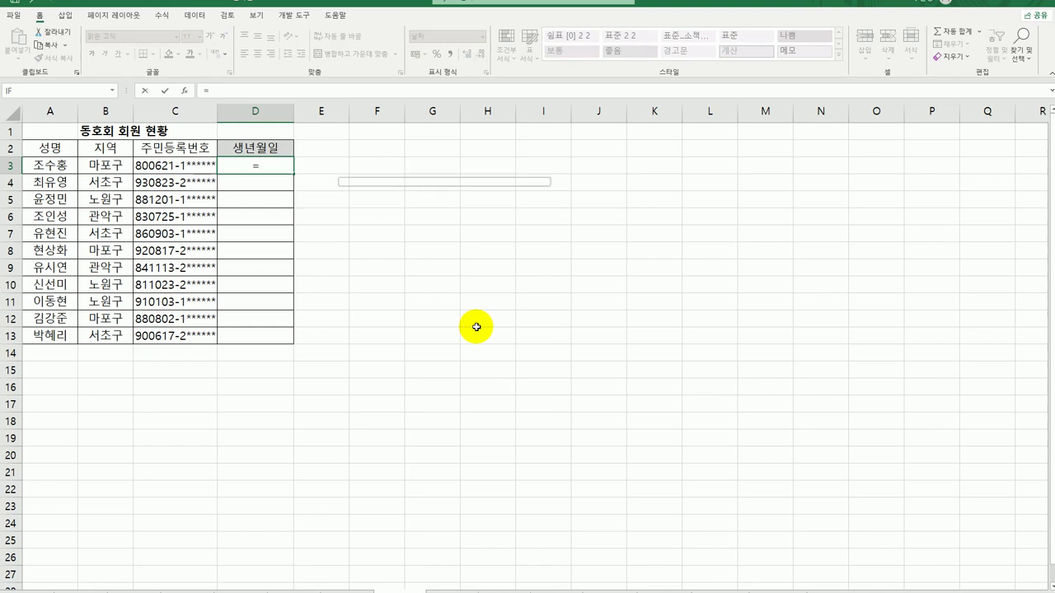
{"action": "type", "text": "ate"}
{"action": "key", "text": "Tab"}
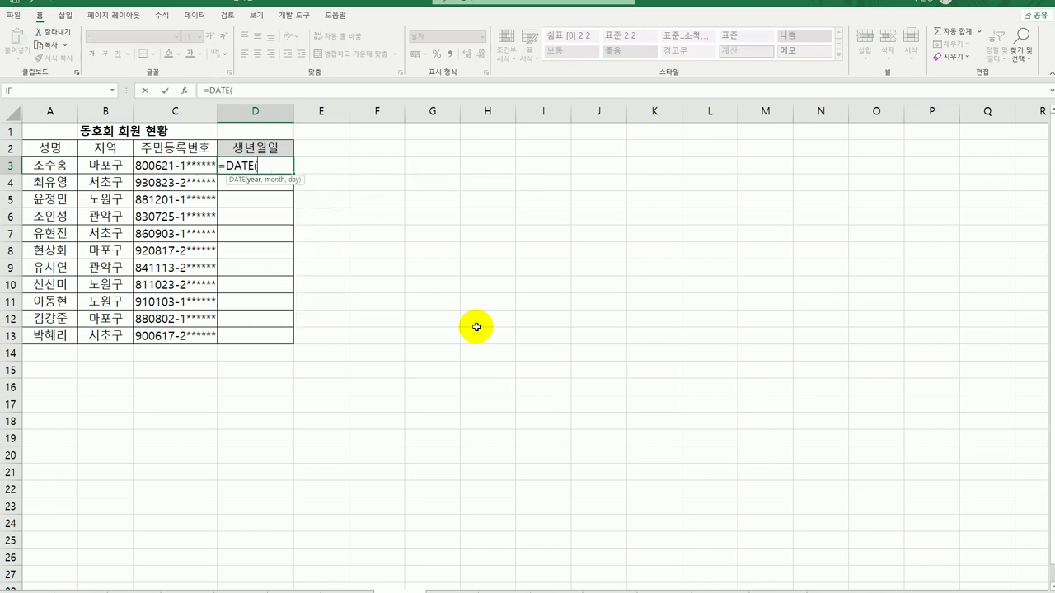
{"action": "type", "text": "mi"}
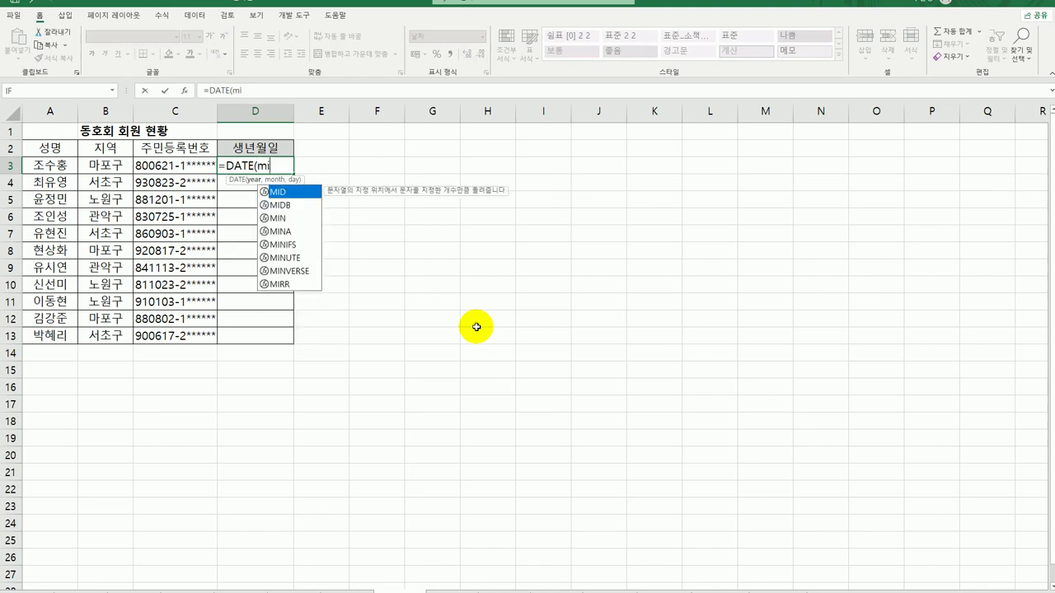
{"action": "type", "text": "d("}
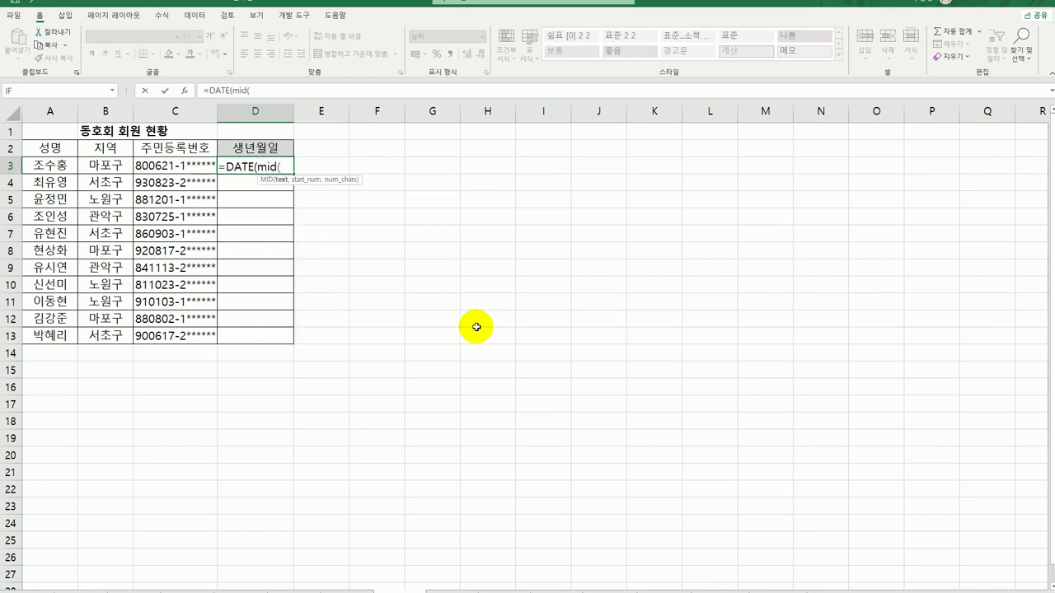
{"action": "key", "text": "Left"}
{"action": "type", "text": ","}
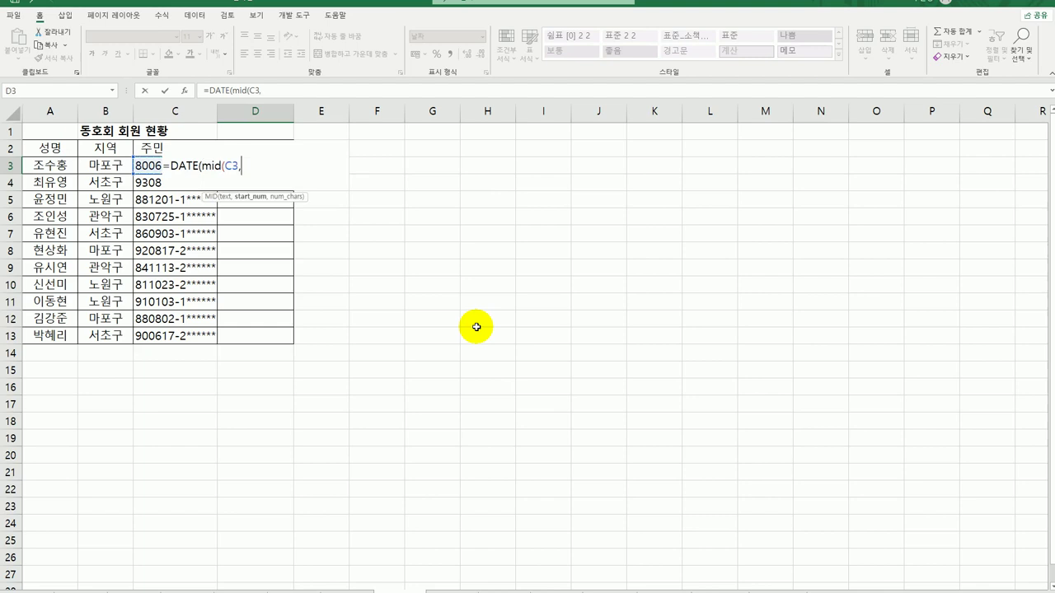
{"action": "type", "text": "1,2)"}
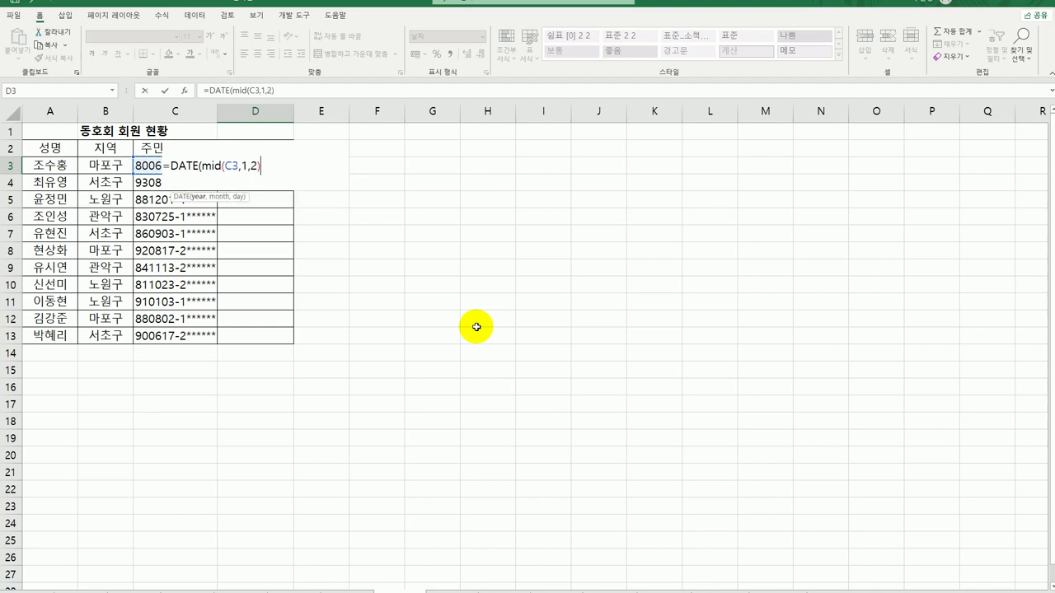
Step: Add MID(C3,3,2) as the month argument of the birth date formula in D3
{"action": "type", "text": ","}
{"action": "type", "text": "mid("}
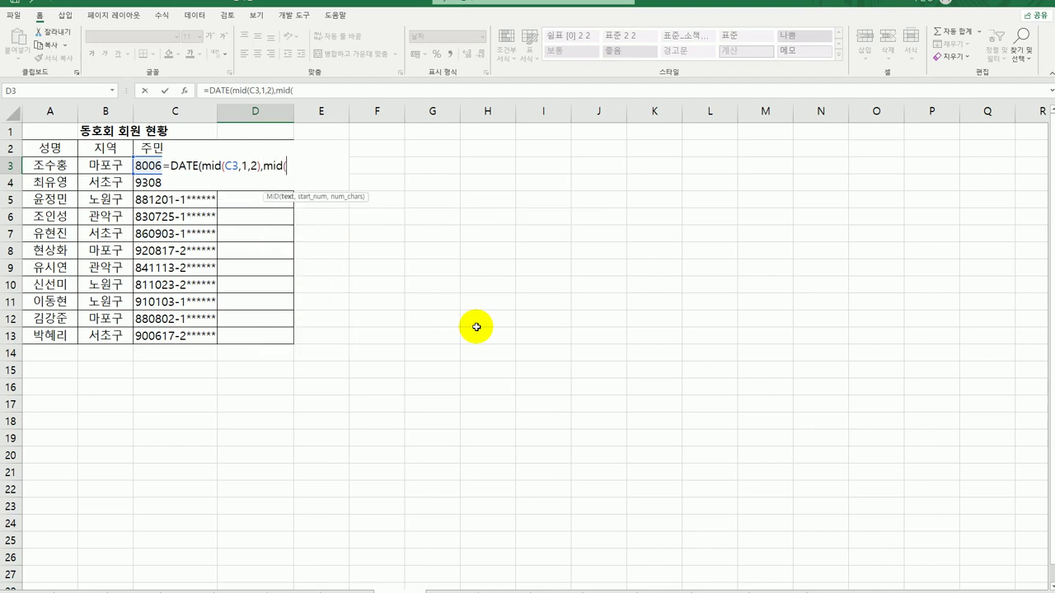
{"action": "key", "text": "Left"}
{"action": "type", "text": "3"}
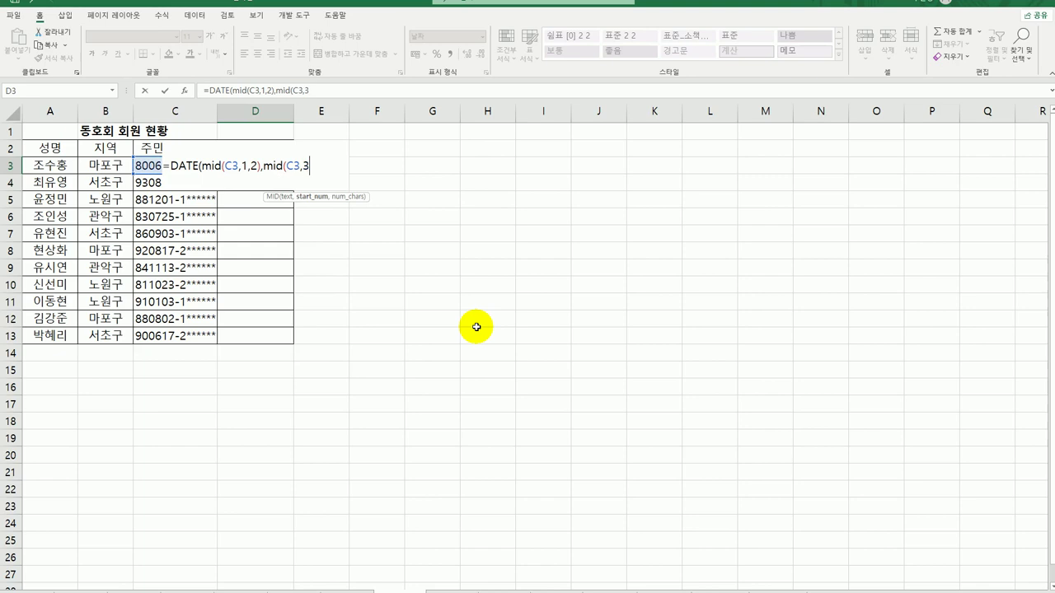
{"action": "type", "text": ",2),mi"}
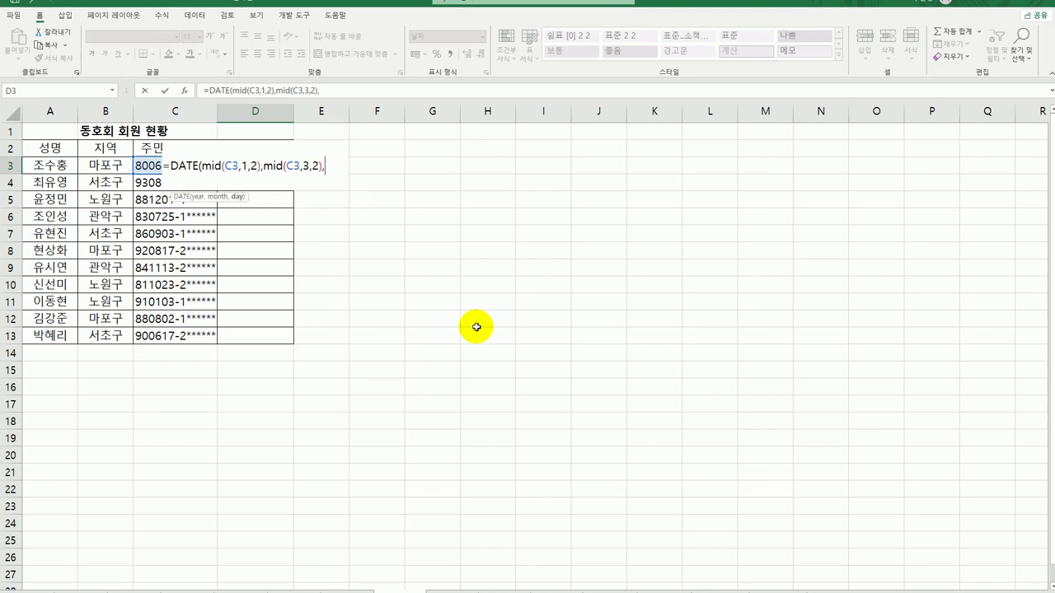
Step: Add MID(C3,5,2) as the day argument in D3 and complete the DATE formula
{"action": "key", "text": "Tab"}
{"action": "type", "text": "C3,"}
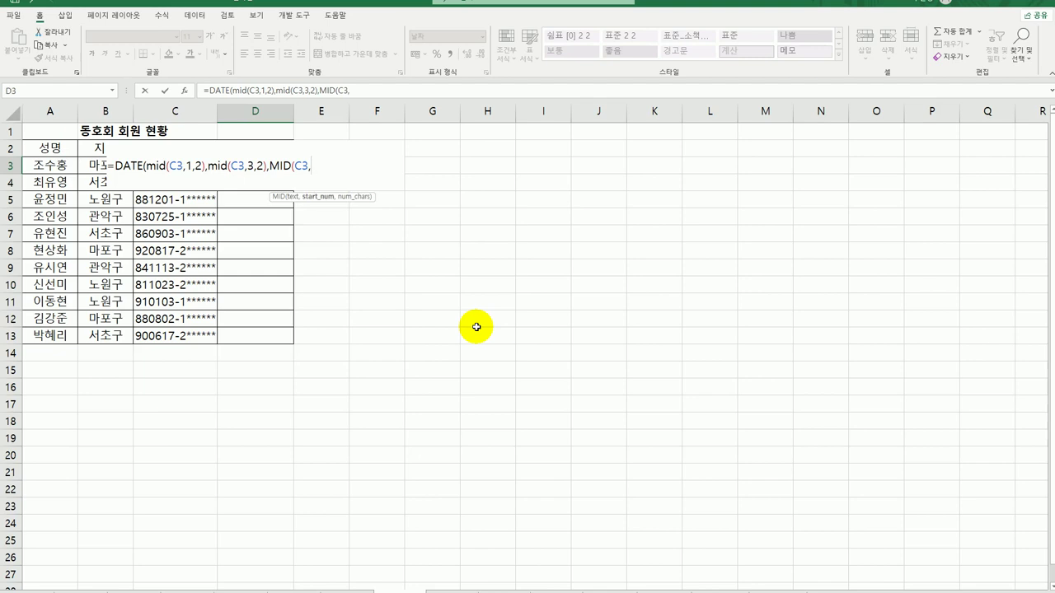
{"action": "type", "text": "5,2)"}
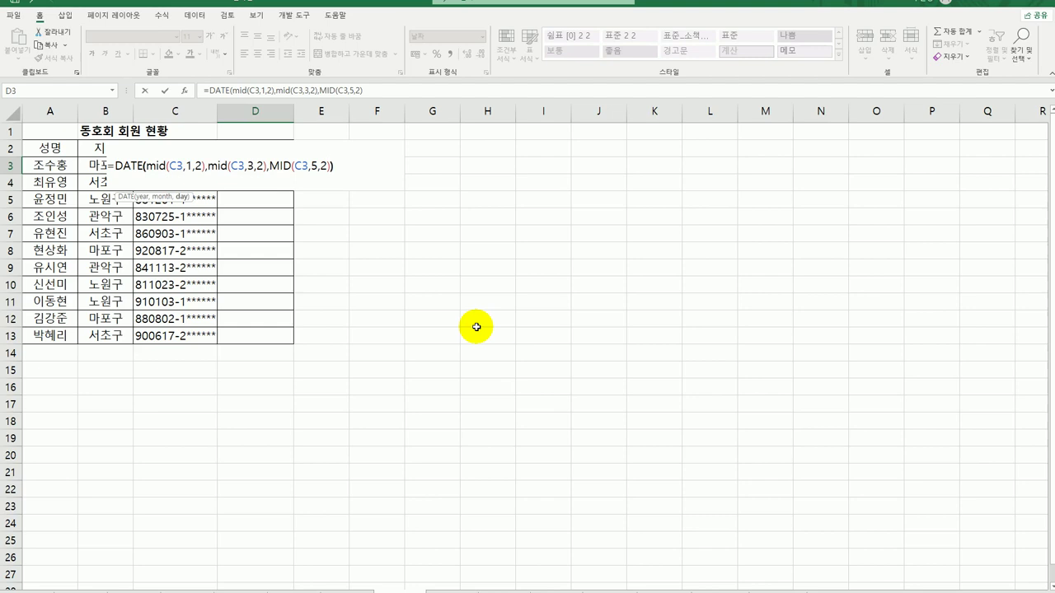
{"action": "type", "text": ")"}
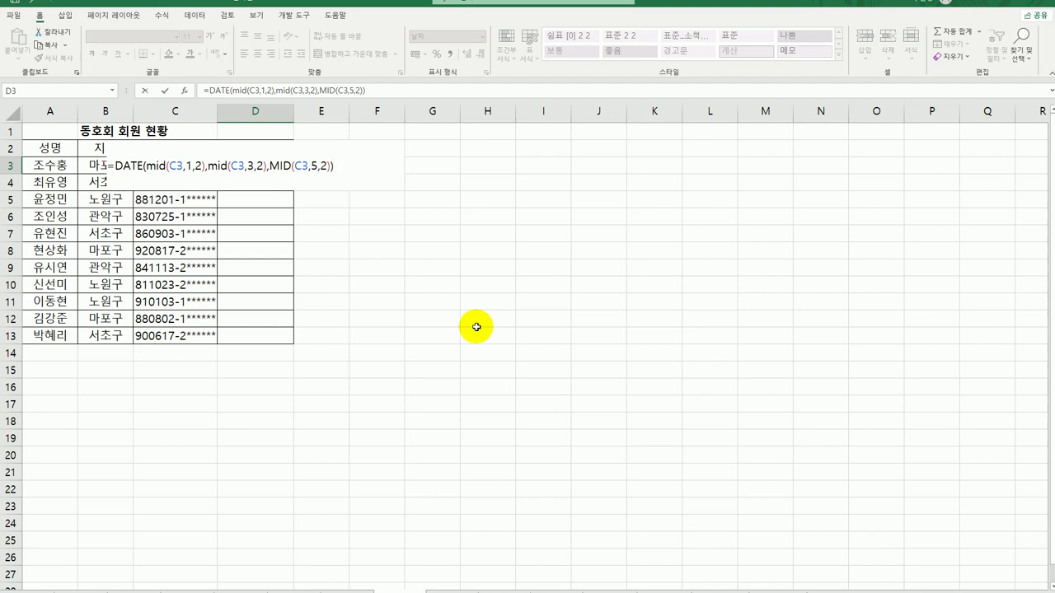
{"action": "key", "text": "Return"}
Step: Fill the birth date formula from D3 down to D13 and check the dates against the 주민등록번호 column
{"action": "left_click", "coordinate": [276, 168]}
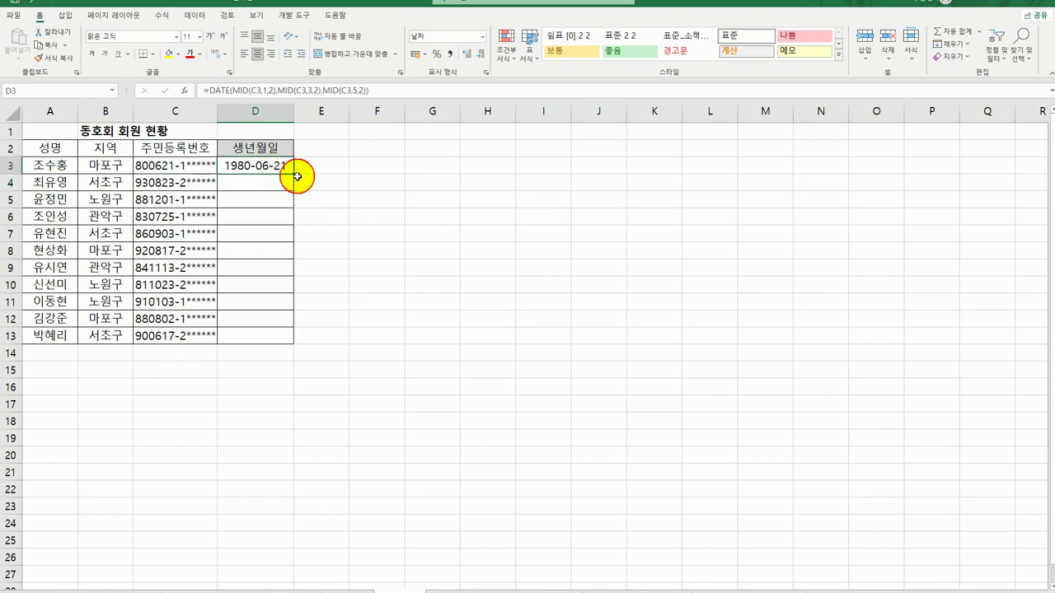
{"action": "left_click_drag", "start_coordinate": [297, 176], "coordinate": [285, 343]}
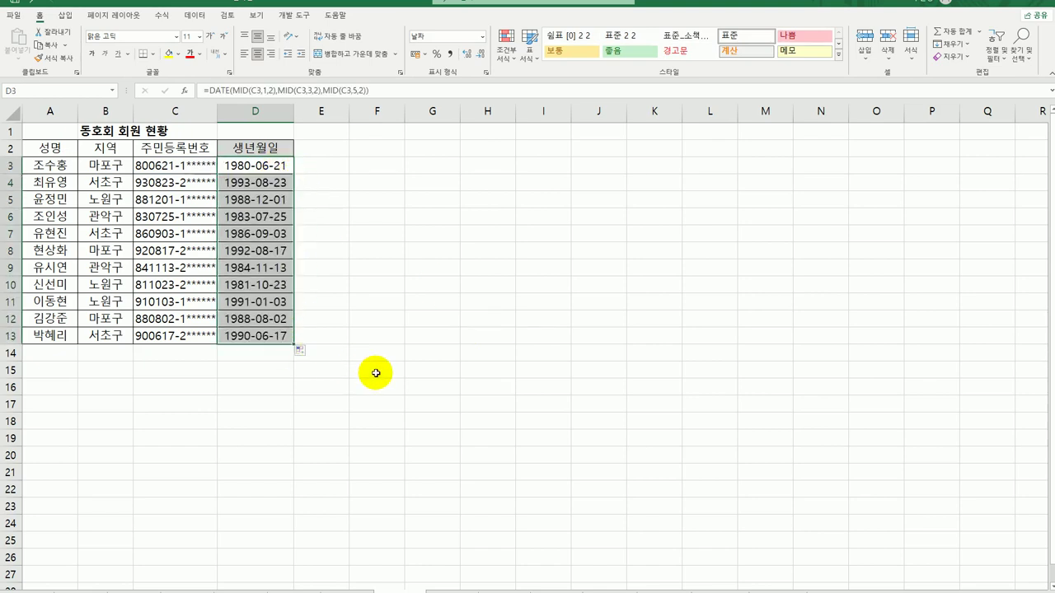
{"action": "left_click", "coordinate": [161, 168]}
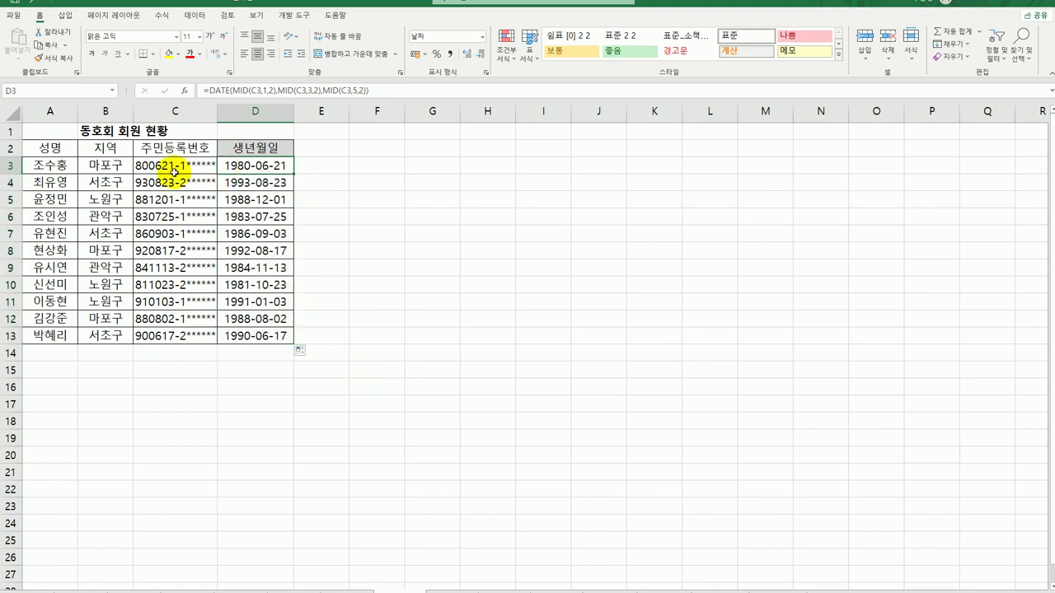
{"action": "left_click_drag", "start_coordinate": [176, 224], "coordinate": [165, 340]}
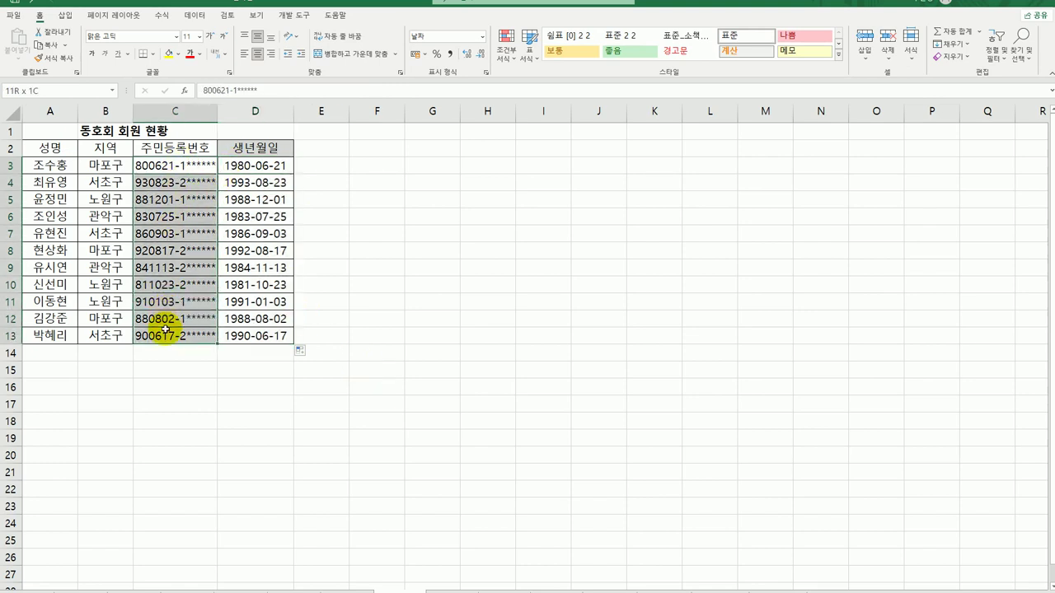
{"action": "left_click", "coordinate": [262, 166]}
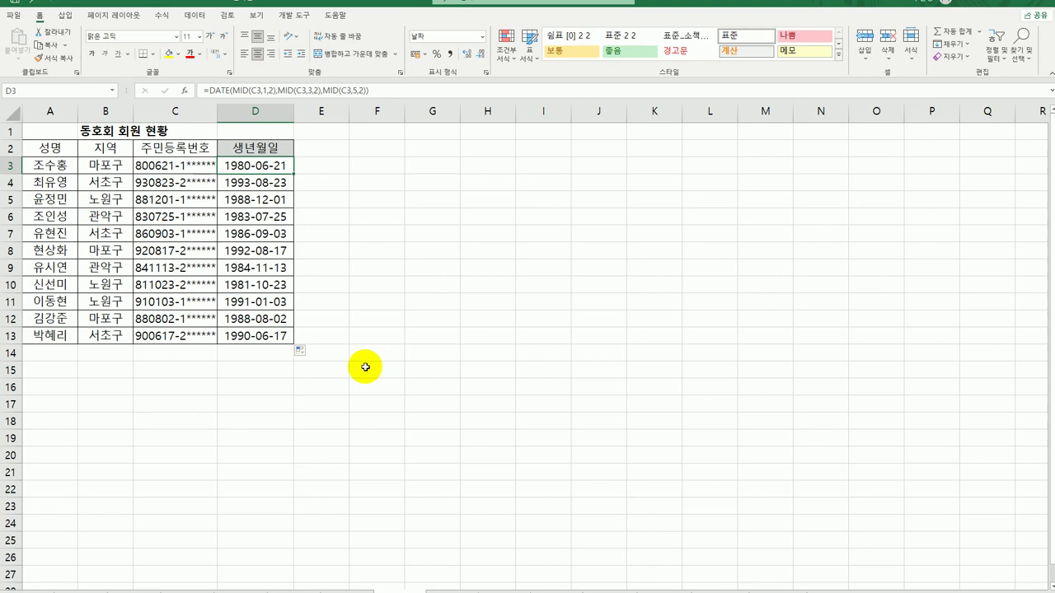
{"action": "left_click", "coordinate": [282, 339]}
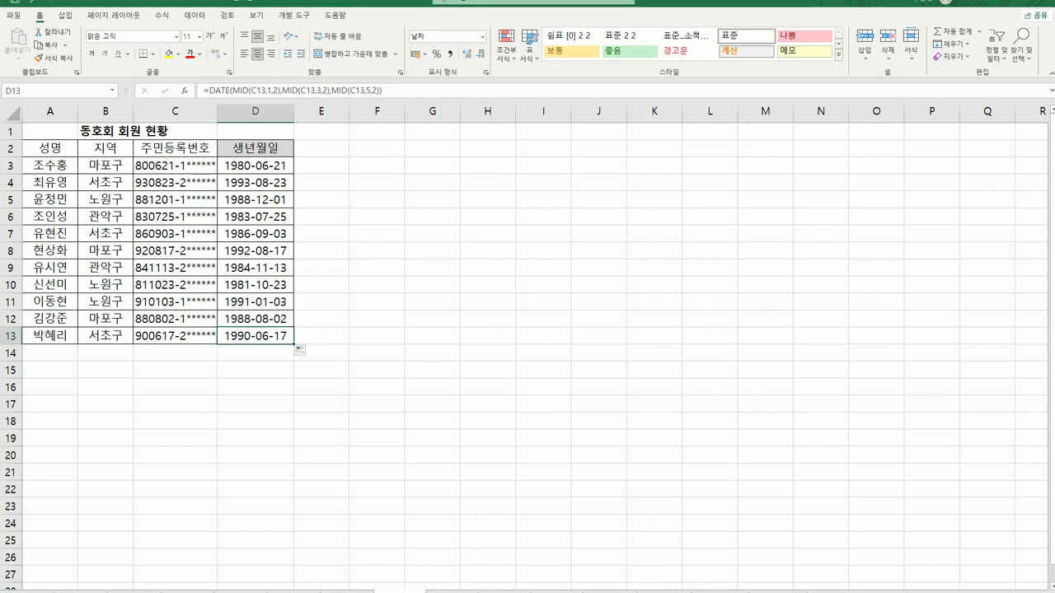
Step: Go past the completed 동호회 회원 현황 sheet to the sheet with the 제과류 분류표 table
{"action": "left_click", "coordinate": [443, 589]}
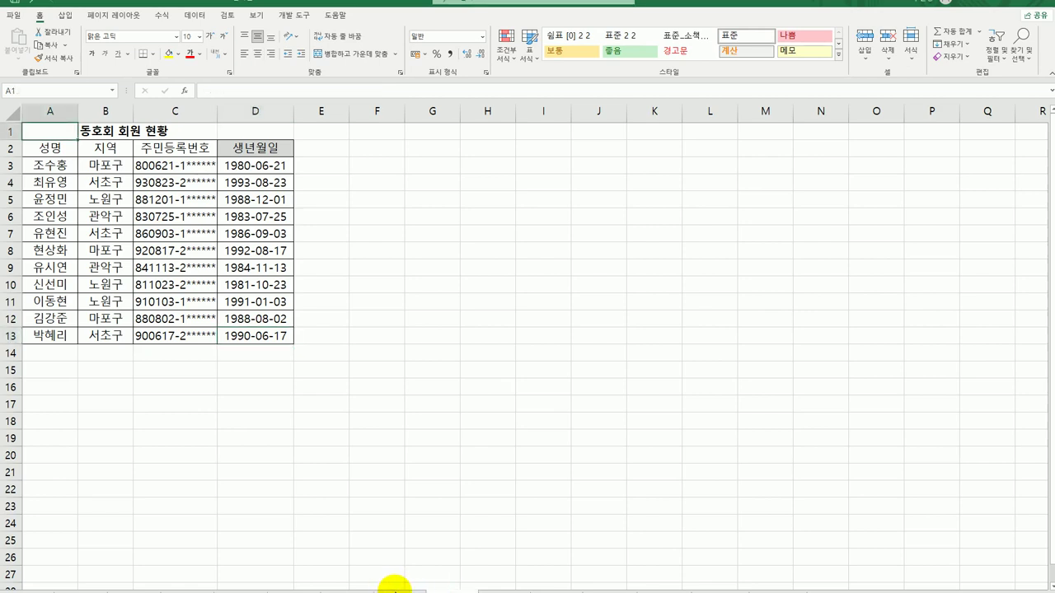
{"action": "left_click", "coordinate": [419, 588]}
{"action": "left_click", "coordinate": [443, 588]}
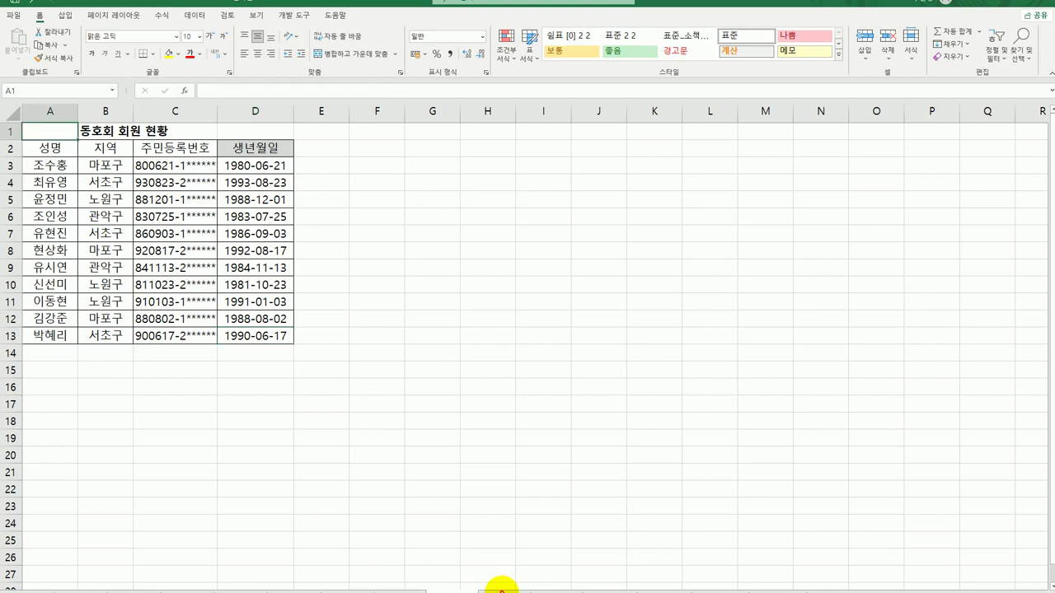
{"action": "left_click", "coordinate": [501, 588]}
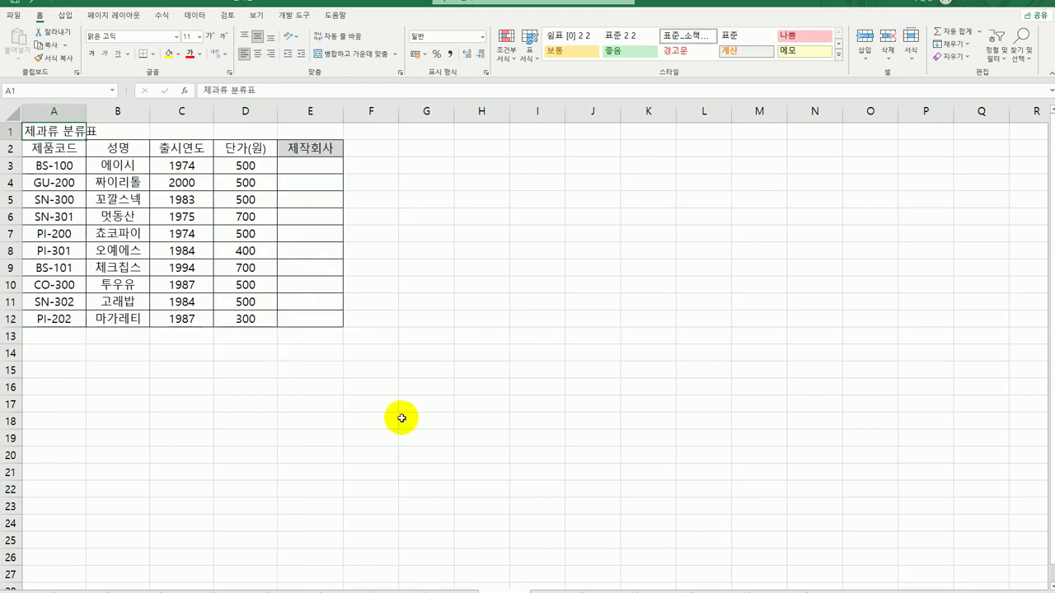
Step: Enter =MID(A3,4,1) in E3 of the 제작회사 column using the function arguments dialog, and fill it down to E12
{"action": "left_click", "coordinate": [308, 170]}
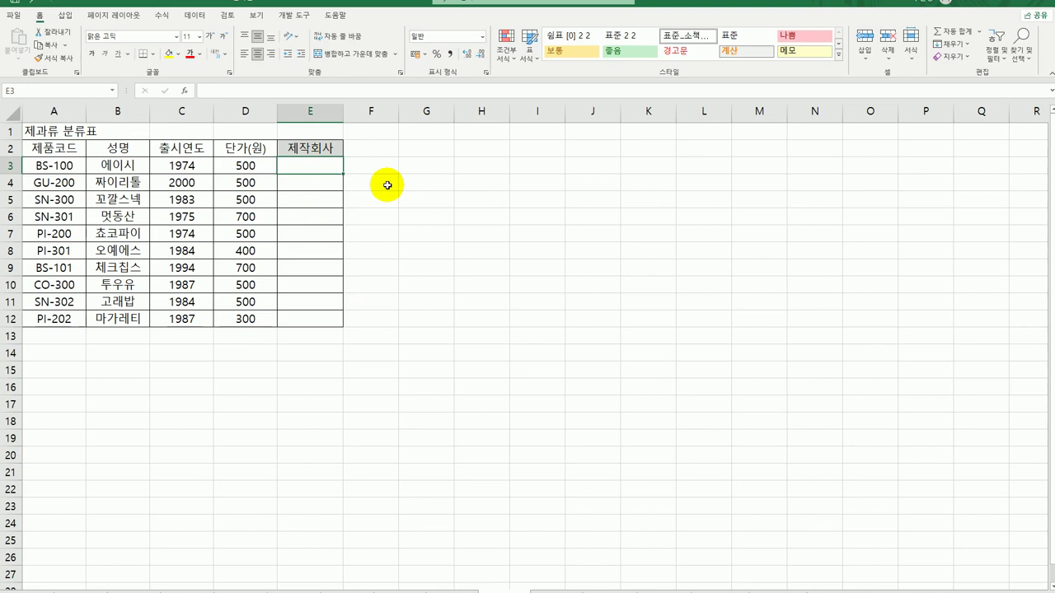
{"action": "type", "text": "="}
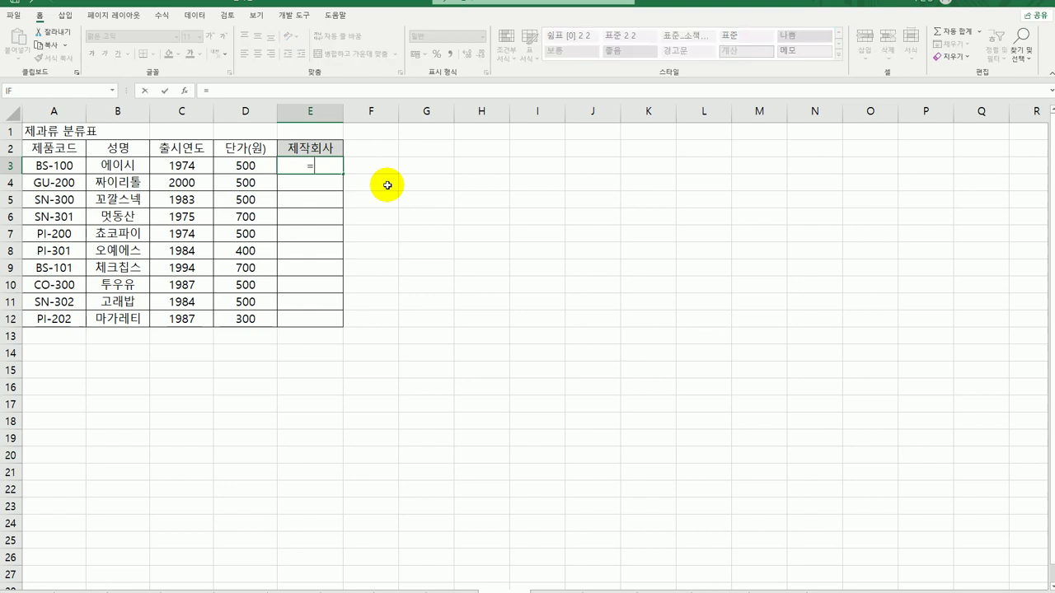
{"action": "type", "text": "mid"}
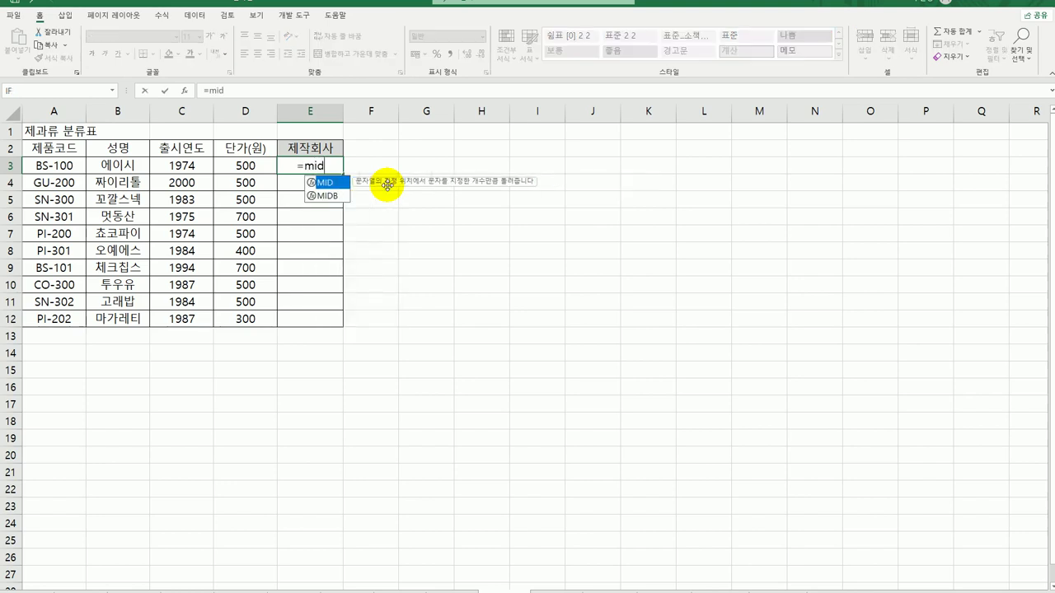
{"action": "key", "text": "Tab"}
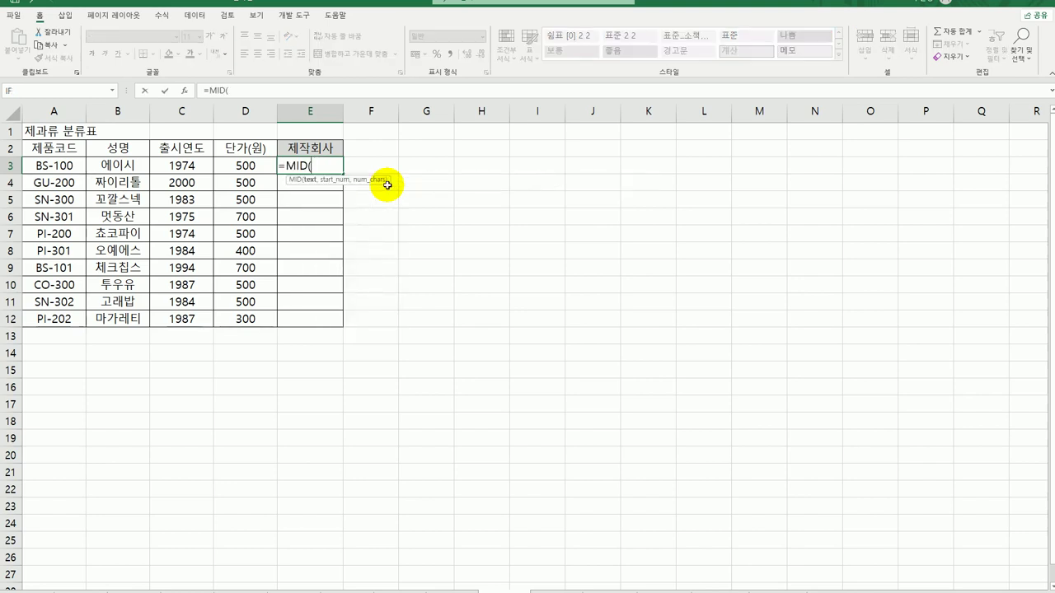
{"action": "left_click", "coordinate": [186, 90]}
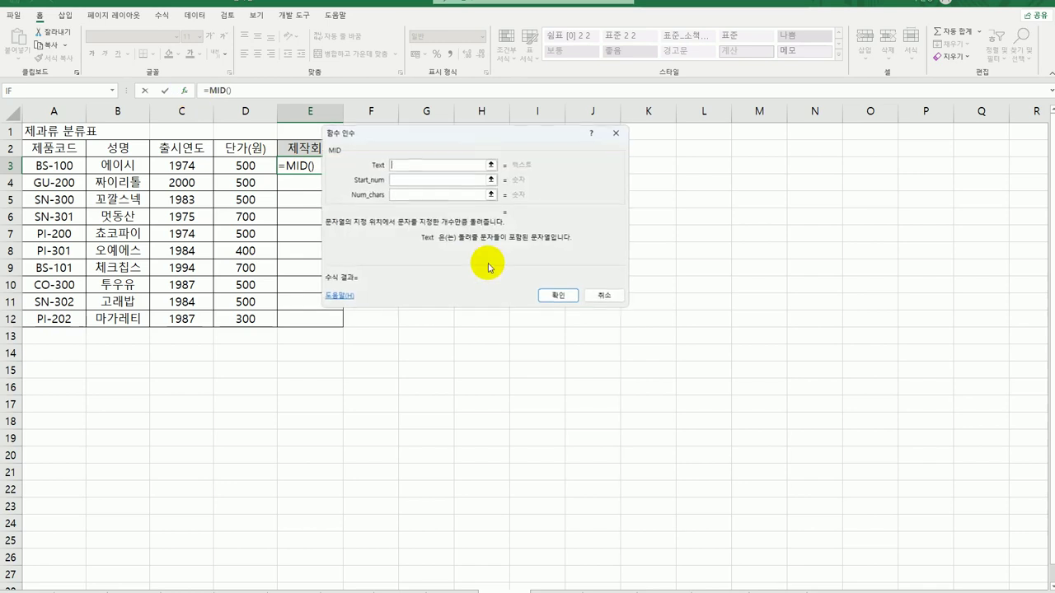
{"action": "left_click", "coordinate": [72, 167]}
{"action": "left_click", "coordinate": [415, 186]}
{"action": "type", "text": "4"}
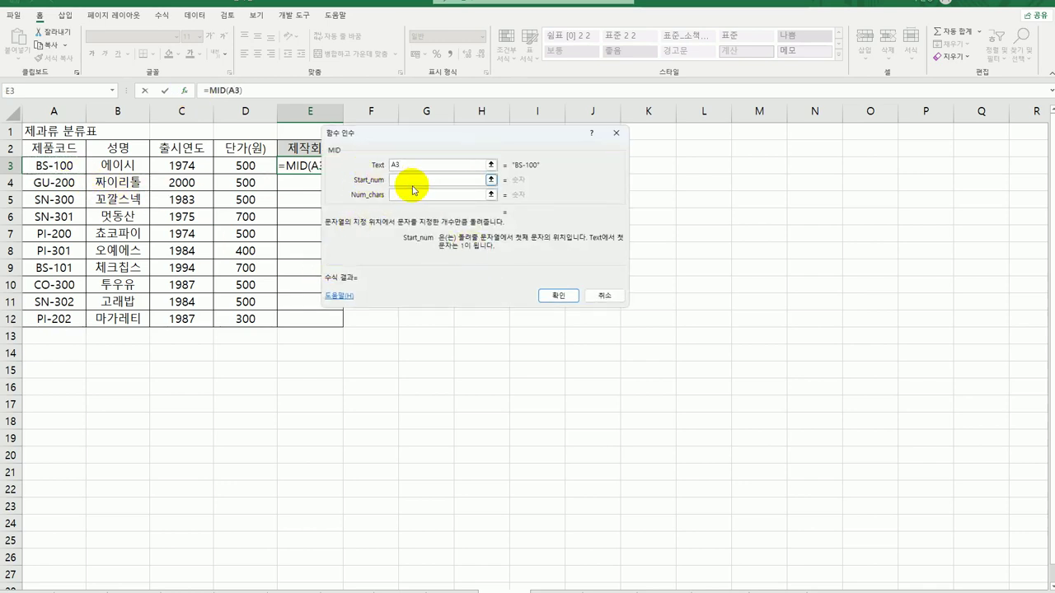
{"action": "left_click", "coordinate": [417, 196]}
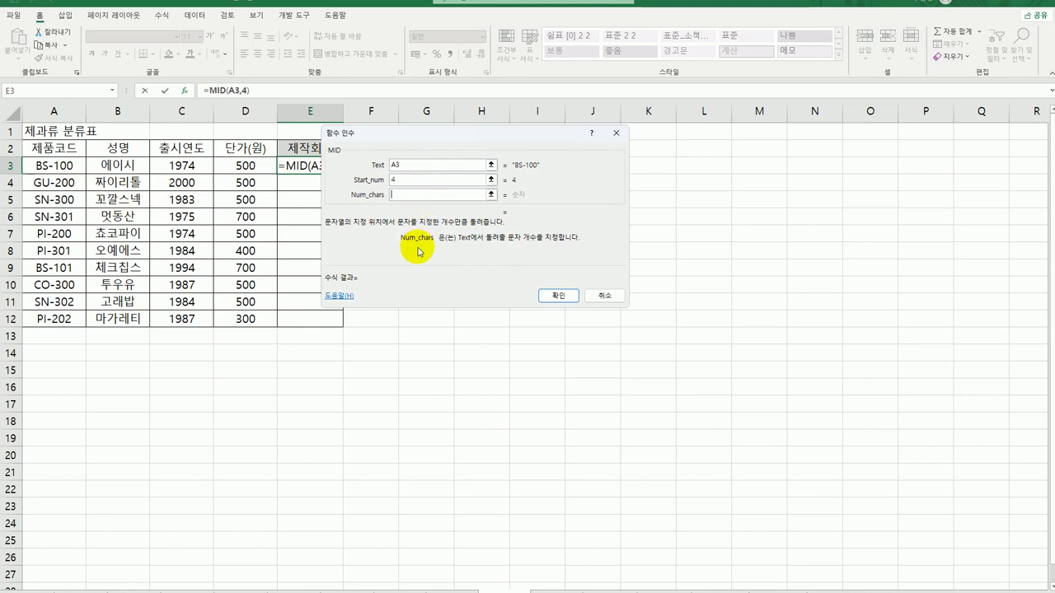
{"action": "type", "text": "1"}
{"action": "left_click", "coordinate": [552, 295]}
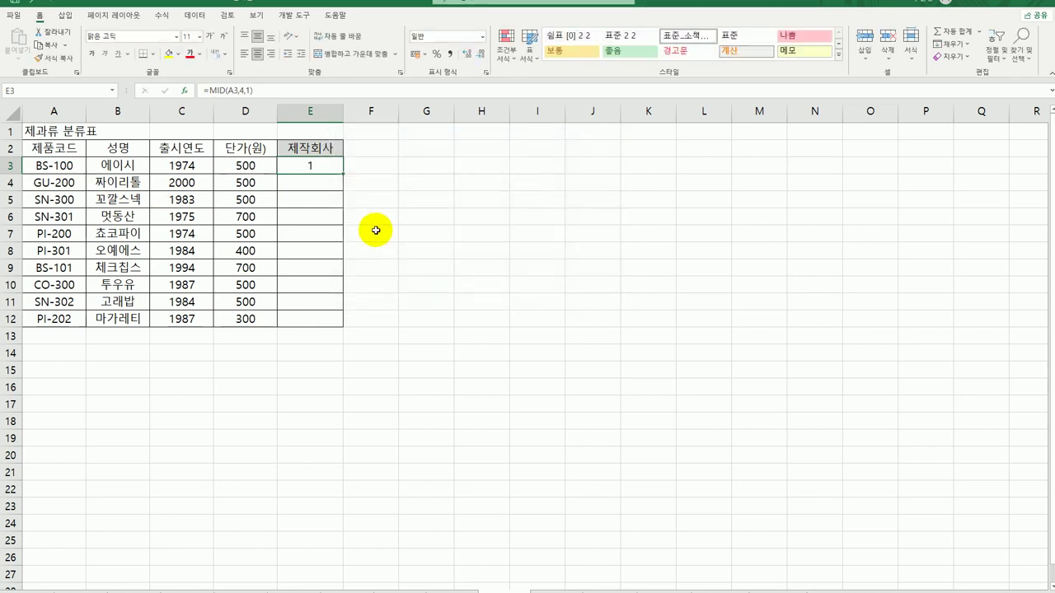
{"action": "left_click_drag", "start_coordinate": [343, 176], "coordinate": [347, 324]}
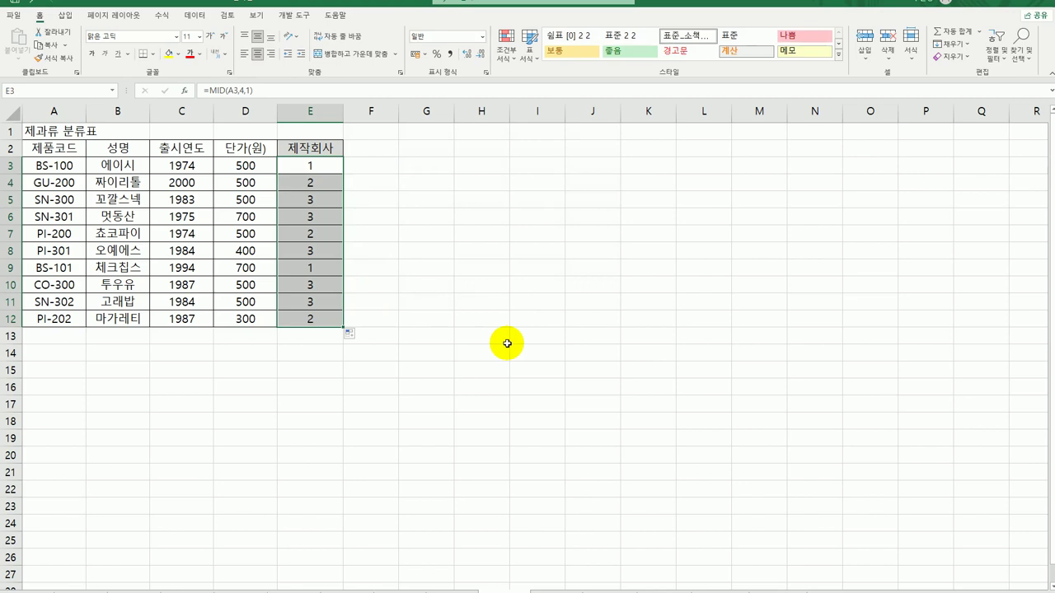
Step: Wrap the MID formula in E3 in a CHOOSE function as its index argument and open the CHOOSE function arguments
{"action": "double_click", "coordinate": [329, 165]}
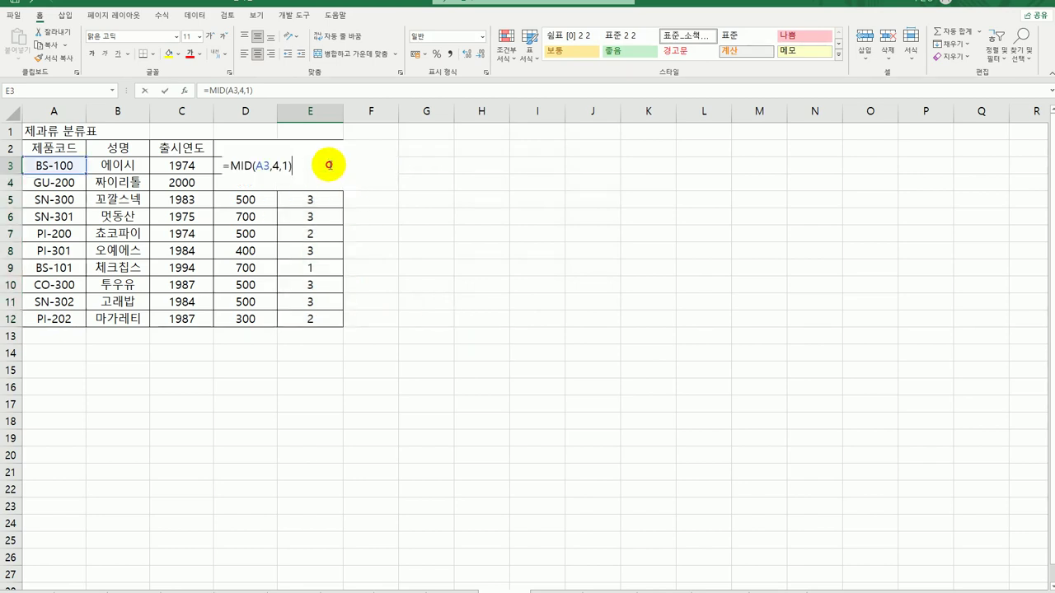
{"action": "left_click", "coordinate": [227, 166]}
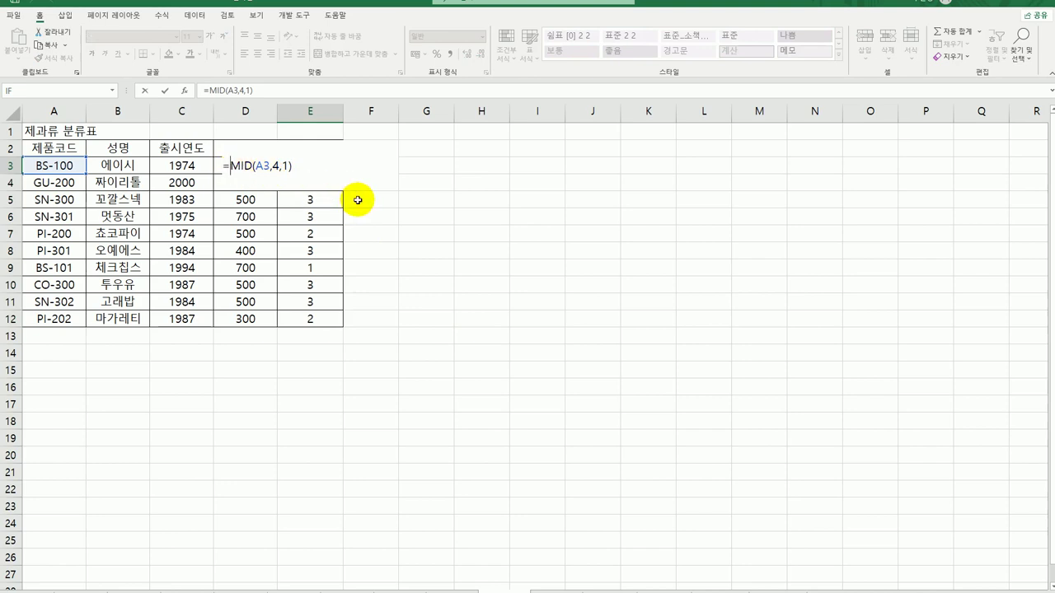
{"action": "type", "text": "choo"}
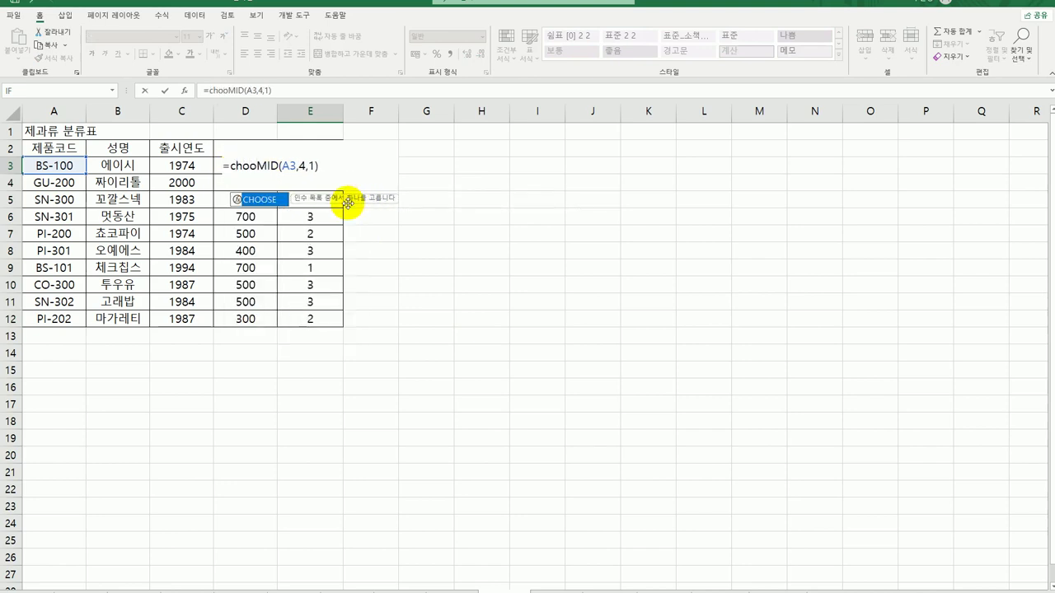
{"action": "double_click", "coordinate": [272, 201]}
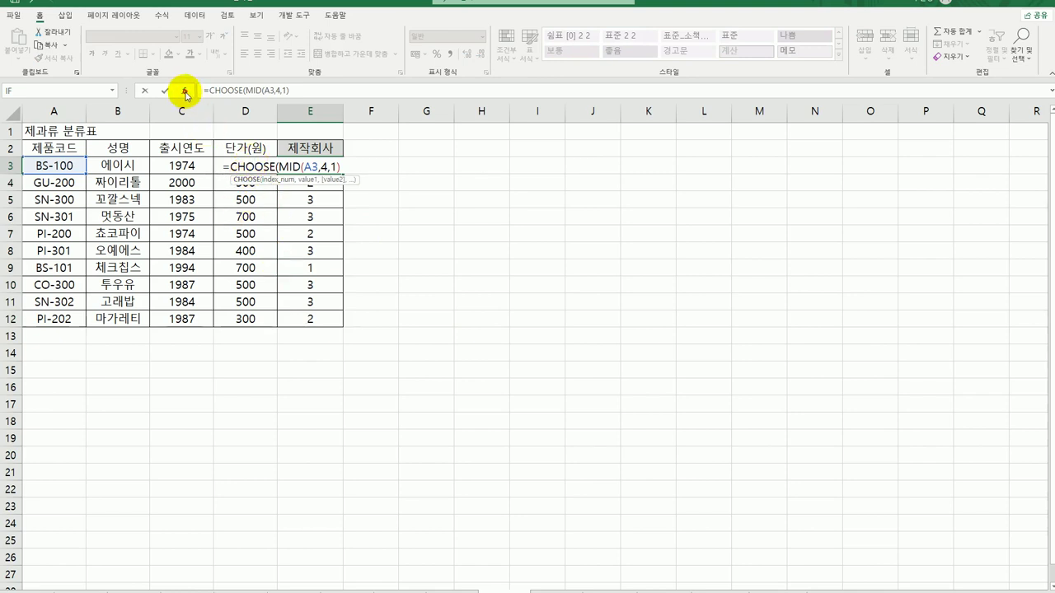
{"action": "left_click", "coordinate": [183, 90]}
{"action": "left_click_drag", "start_coordinate": [412, 115], "coordinate": [497, 153]}
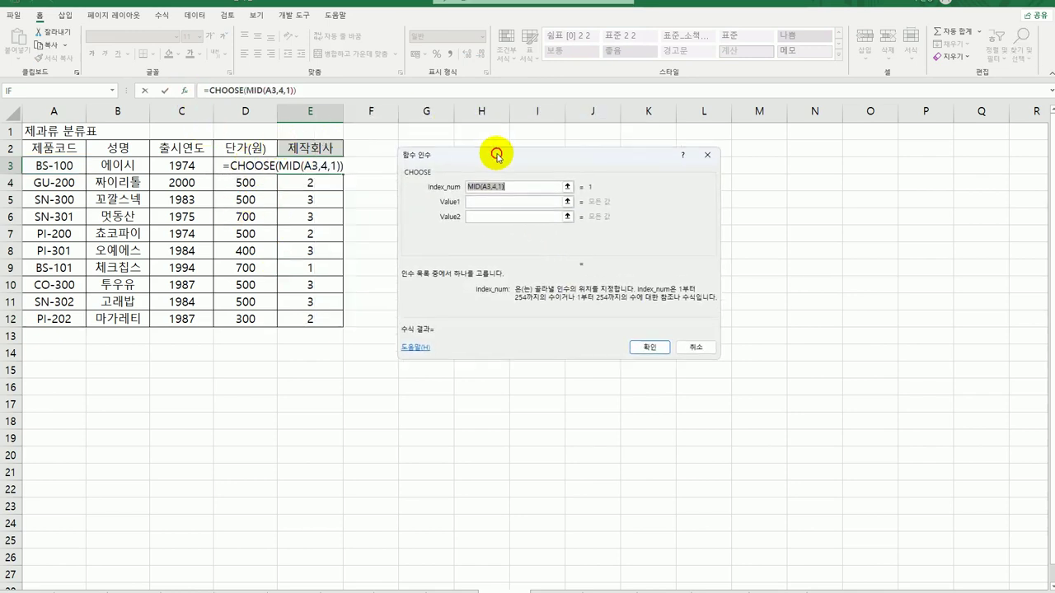
Step: Set the CHOOSE arguments Value1 to 해피제과, Value2 to 참존제과 and Value3 to 파랑제과
{"action": "left_click", "coordinate": [504, 210]}
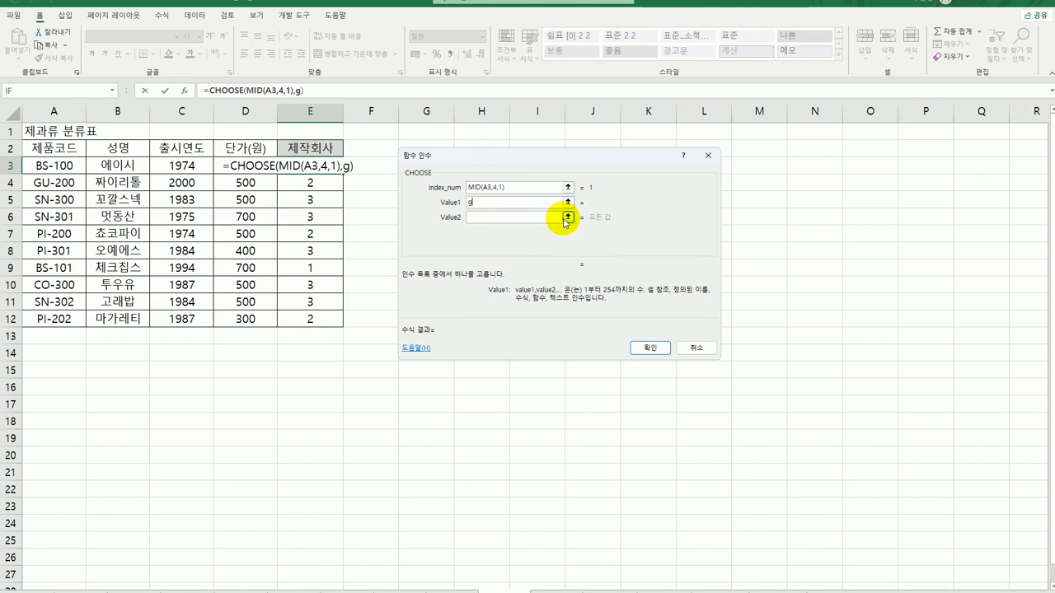
{"action": "type", "text": "해피제과"}
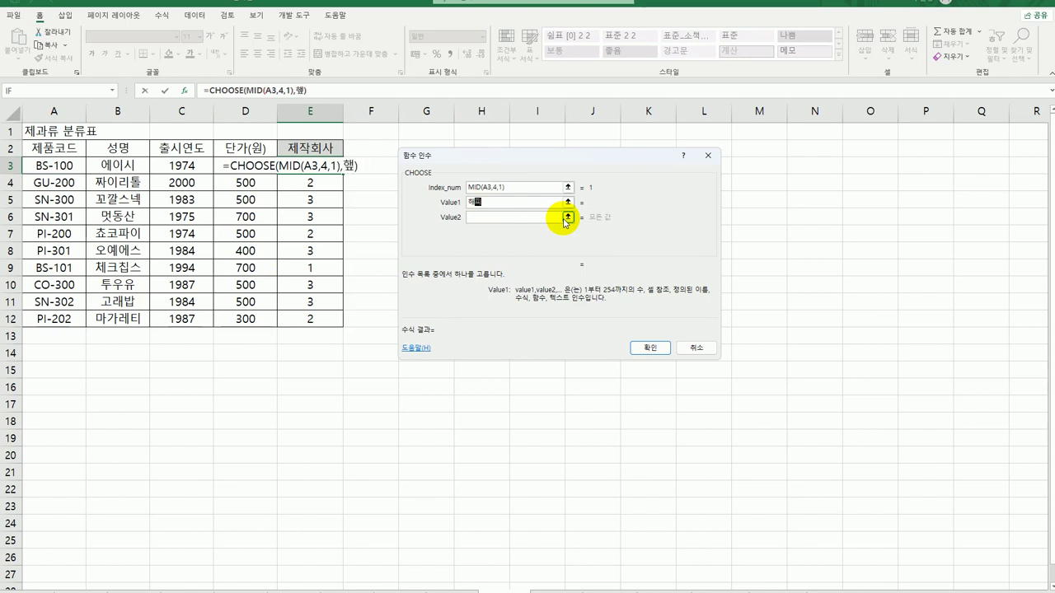
{"action": "key", "text": "Tab"}
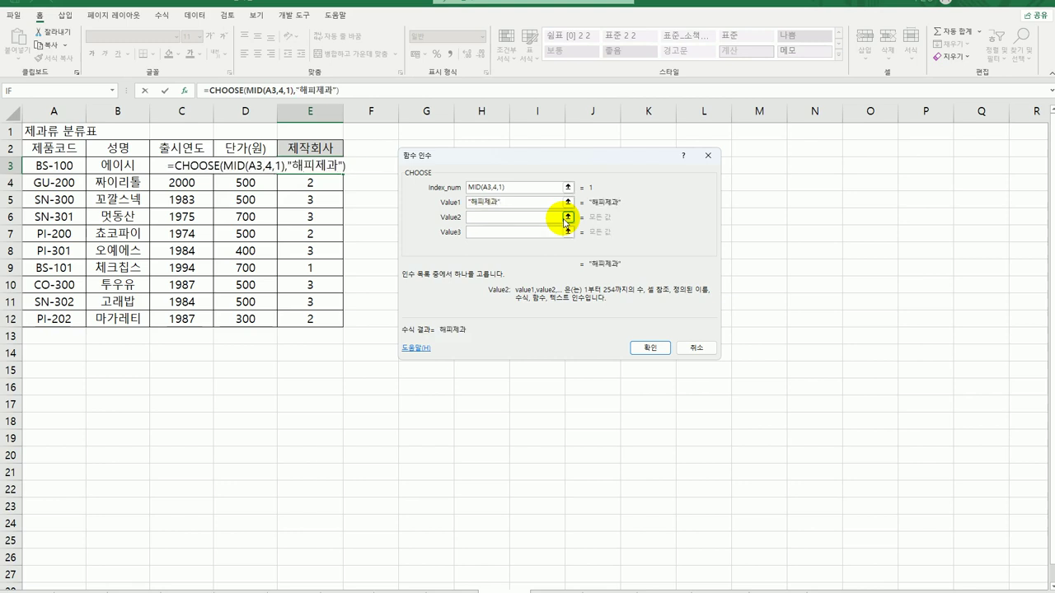
{"action": "type", "text": "참존제과"}
{"action": "key", "text": "Tab"}
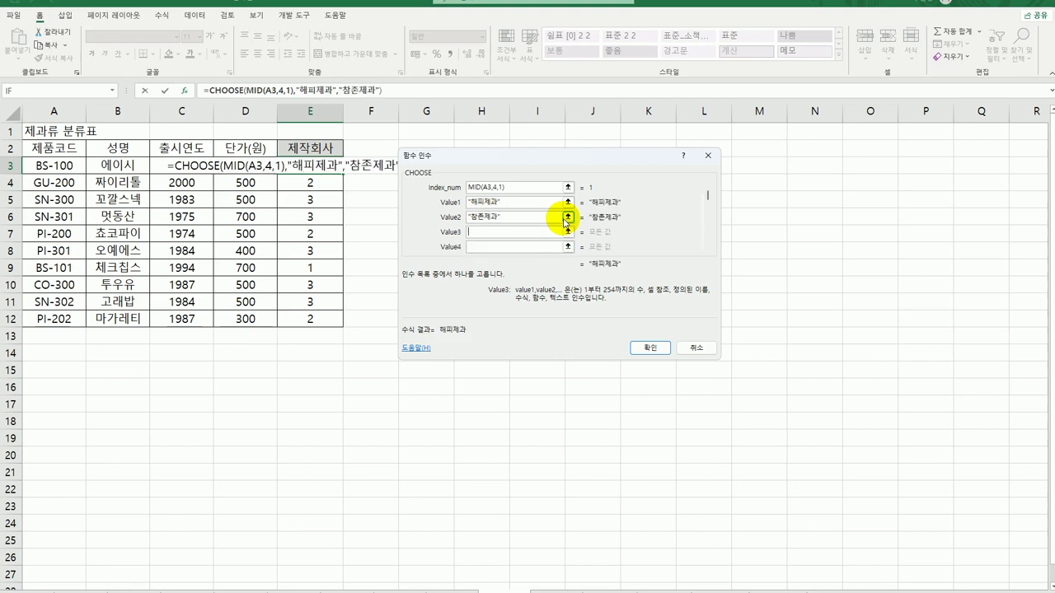
{"action": "type", "text": "파랑제과"}
{"action": "key", "text": "Tab"}
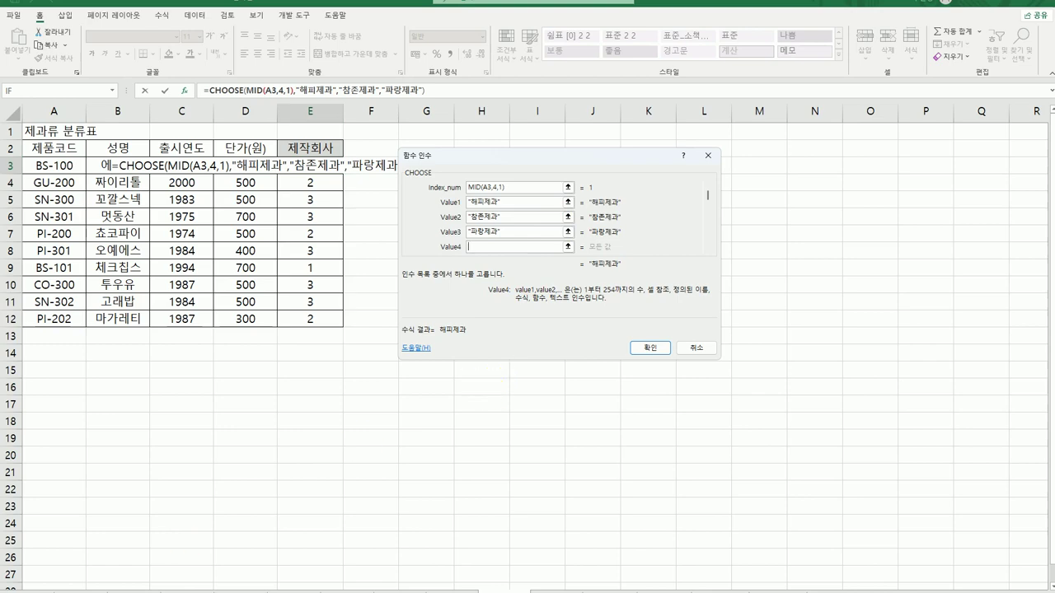
{"action": "left_click", "coordinate": [550, 511]}
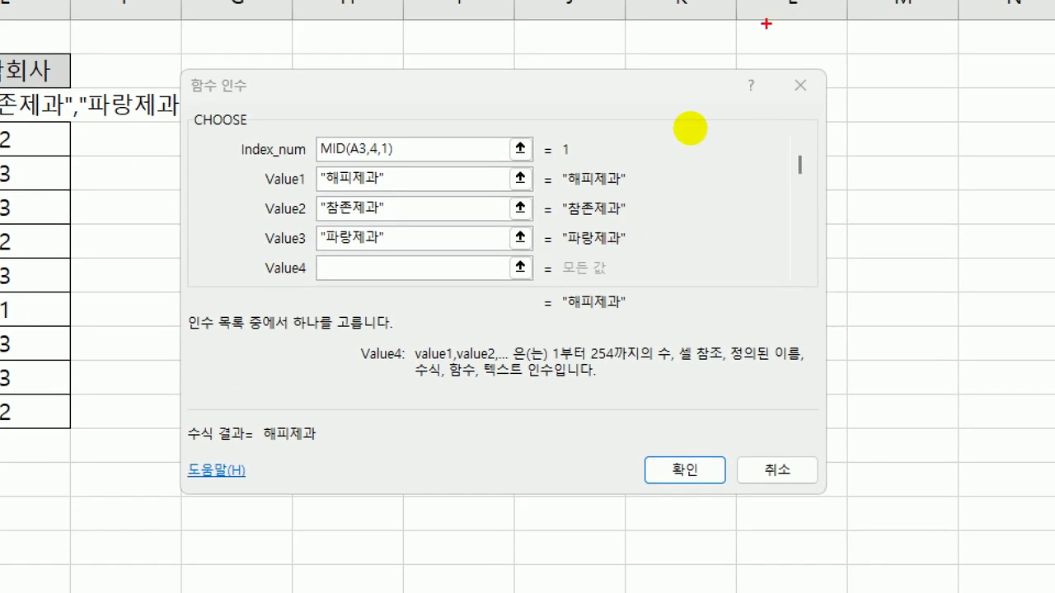
{"action": "left_click_drag", "start_coordinate": [245, 155], "coordinate": [393, 154]}
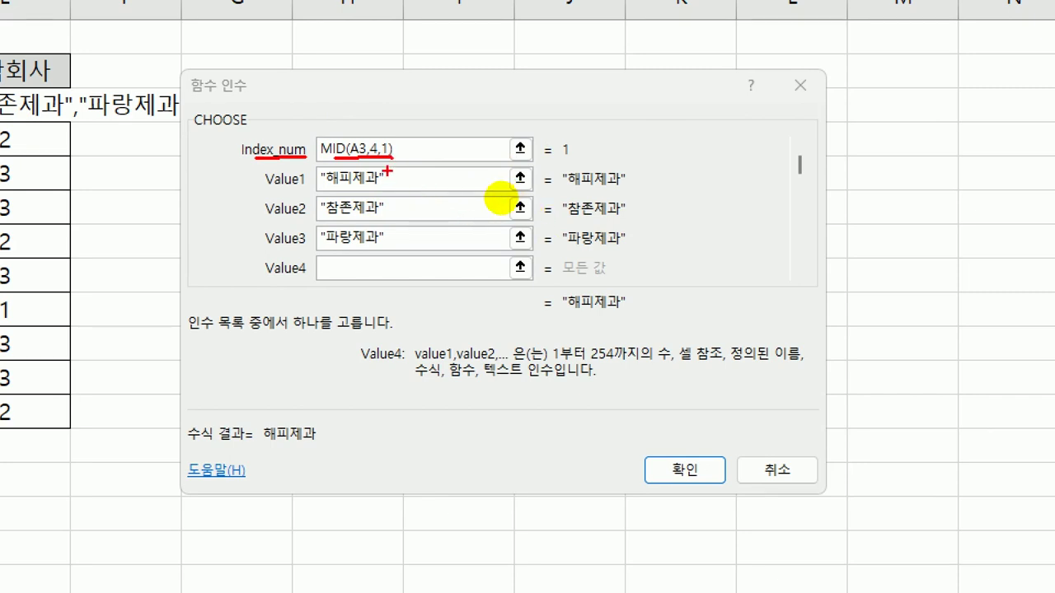
{"action": "mouse_move", "coordinate": [400, 175]}
{"action": "left_mouse_down"}
{"action": "mouse_move", "coordinate": [400, 244]}
{"action": "mouse_move", "coordinate": [414, 231]}
{"action": "left_mouse_up"}
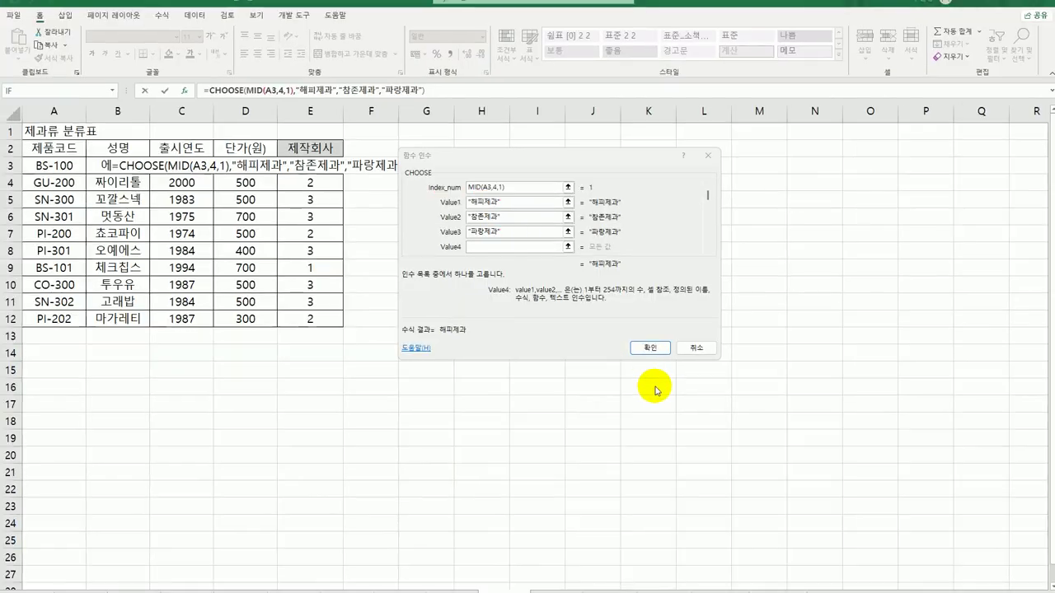
Step: Complete the CHOOSE formula in E3 and fill it down the 제작회사 column to E12
{"action": "left_click", "coordinate": [650, 348]}
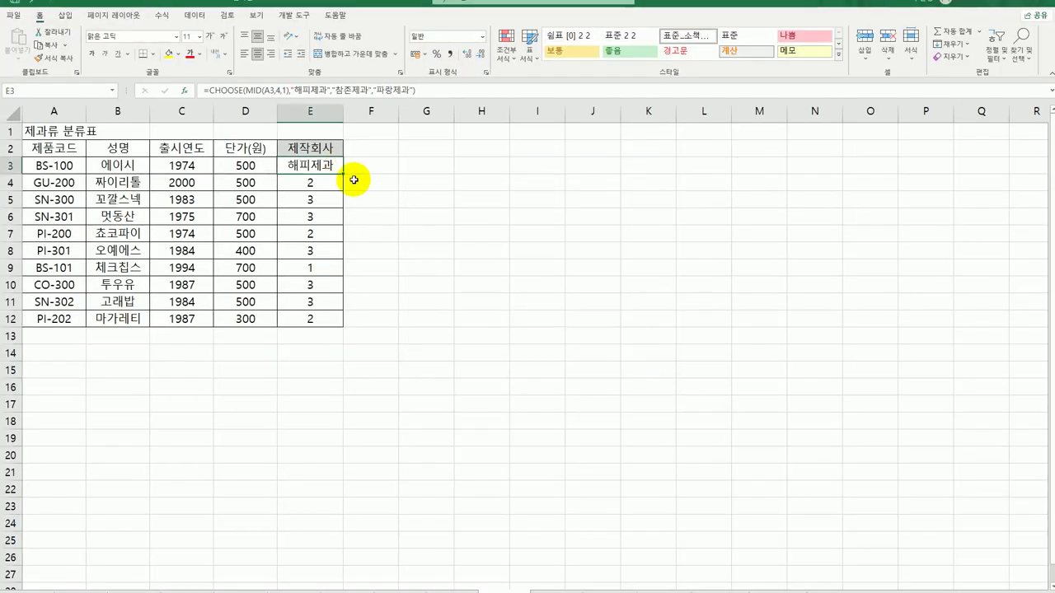
{"action": "left_click_drag", "start_coordinate": [343, 173], "coordinate": [344, 322]}
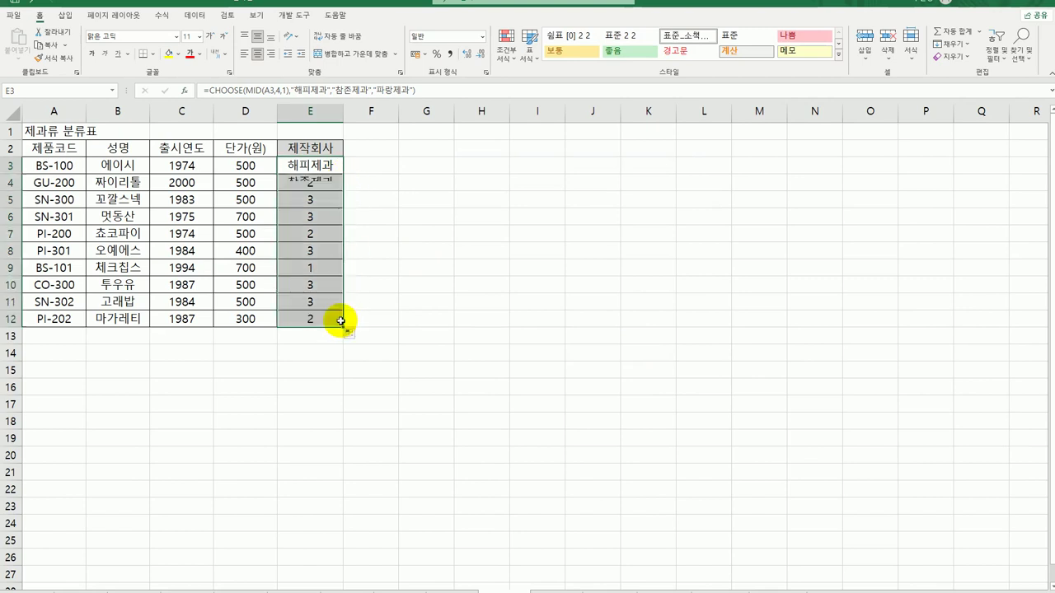
{"action": "left_click", "coordinate": [416, 421]}
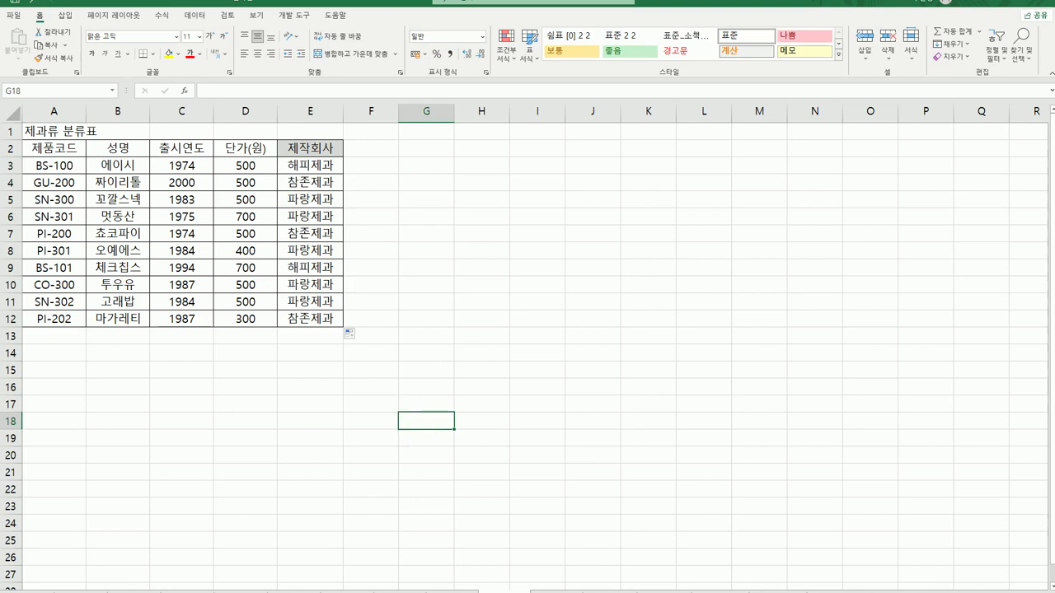
Step: Return to cell A1 and go to the sheet with the 사내 서클회원 현황 table
{"action": "key", "text": "ctrl+Home"}
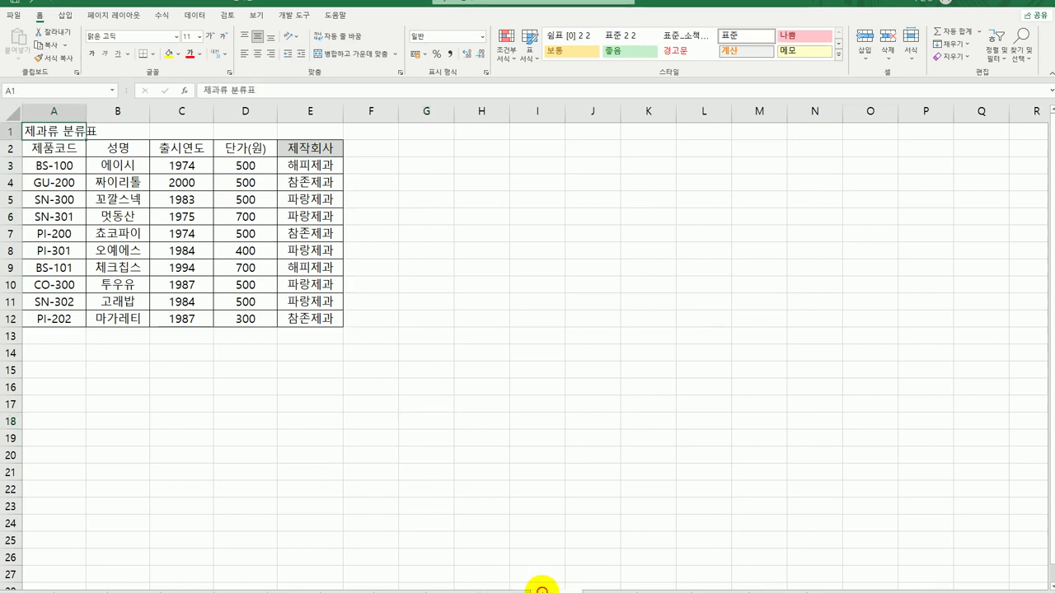
{"action": "left_click", "coordinate": [426, 420]}
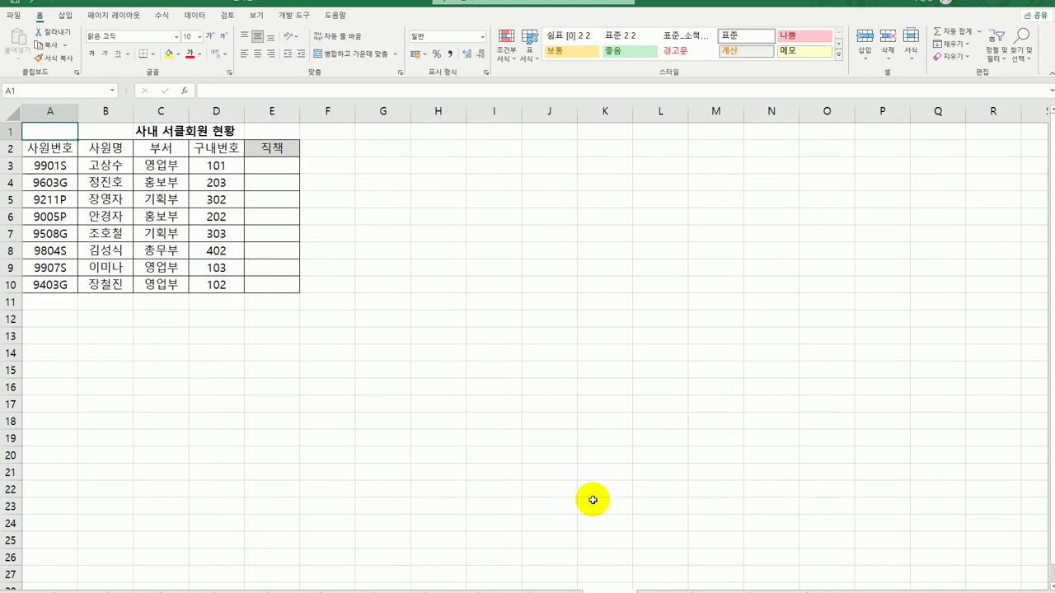
{"action": "left_click", "coordinate": [593, 500]}
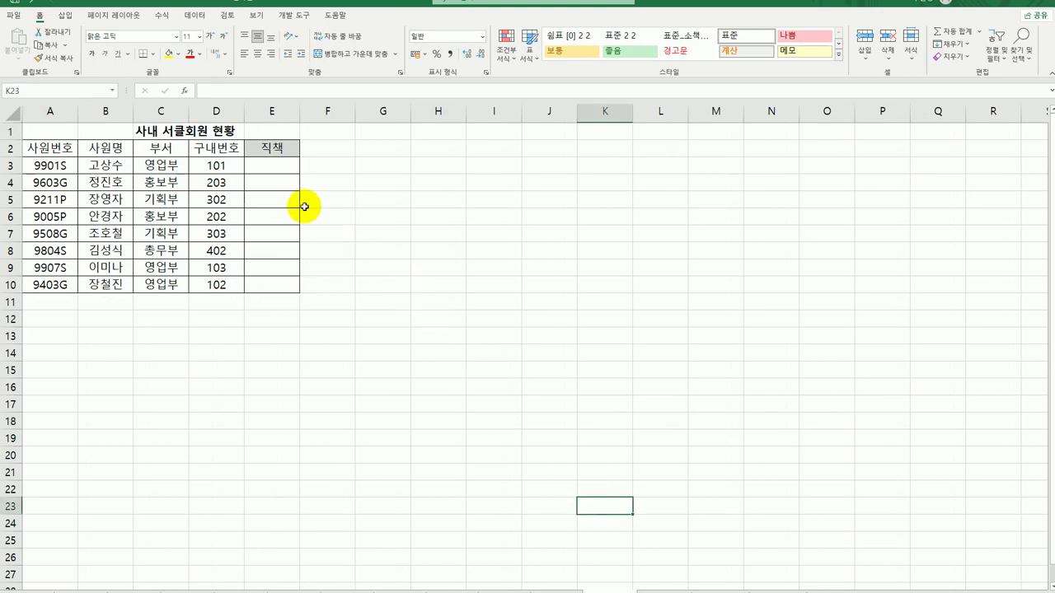
Step: Enter =RIGHT(A3,1) in E3 of the 직책 column using the function arguments dialog, and fill it down to E10
{"action": "left_click", "coordinate": [275, 166]}
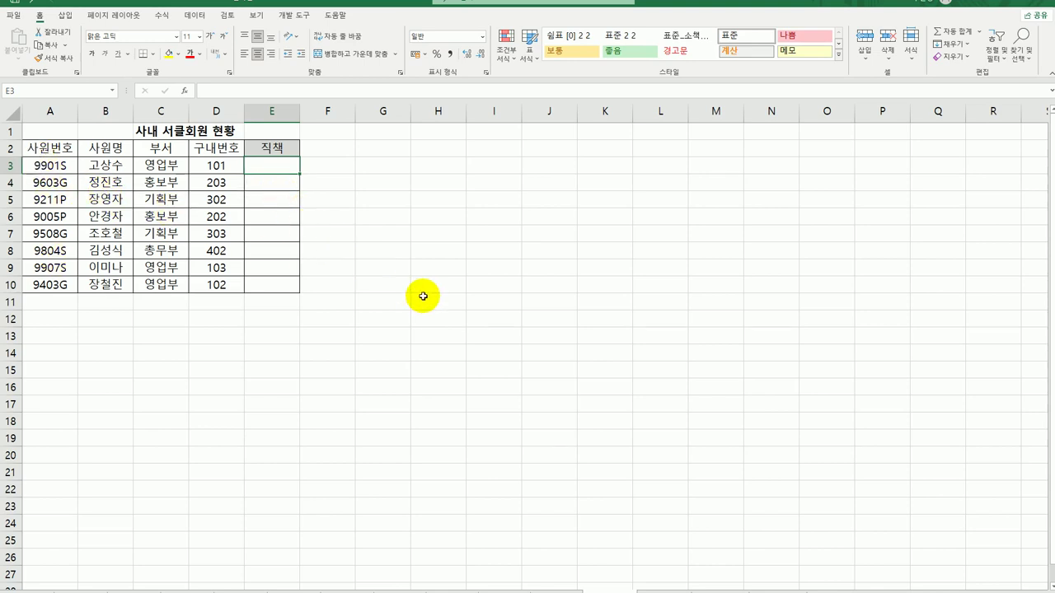
{"action": "type", "text": "="}
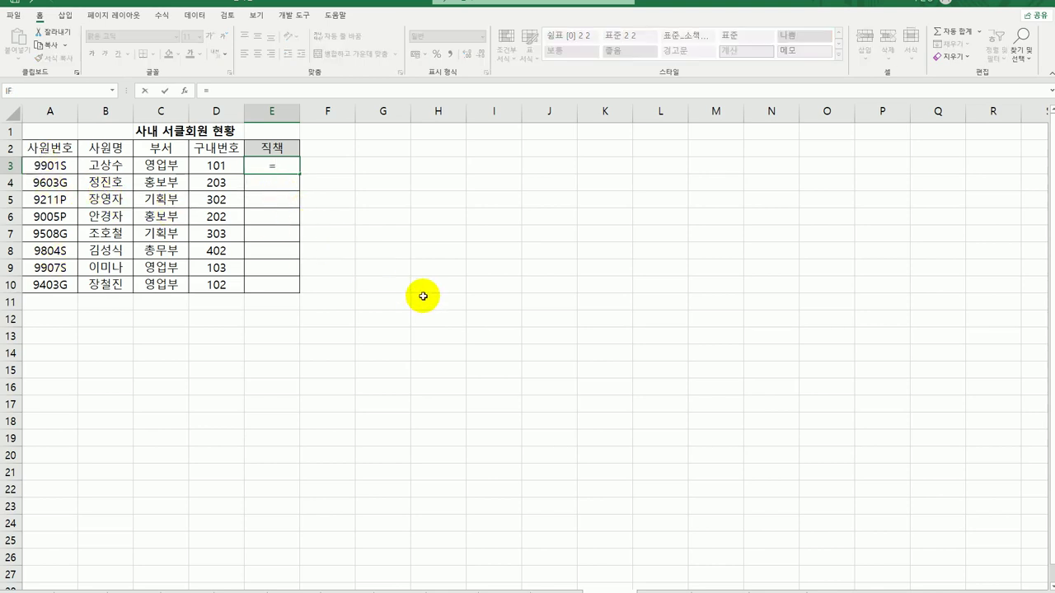
{"action": "type", "text": "ri"}
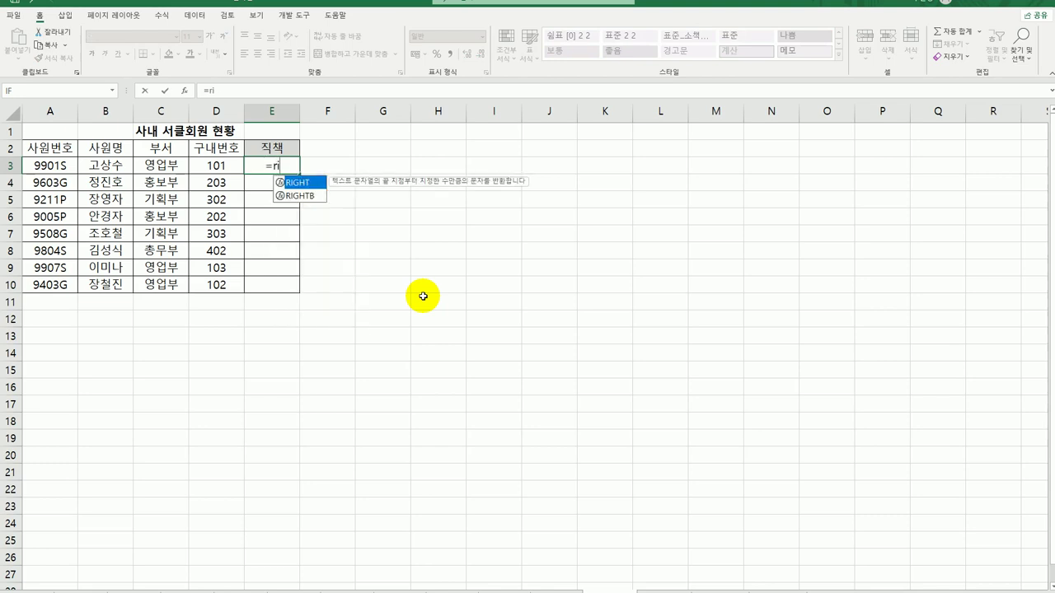
{"action": "key", "text": "Tab"}
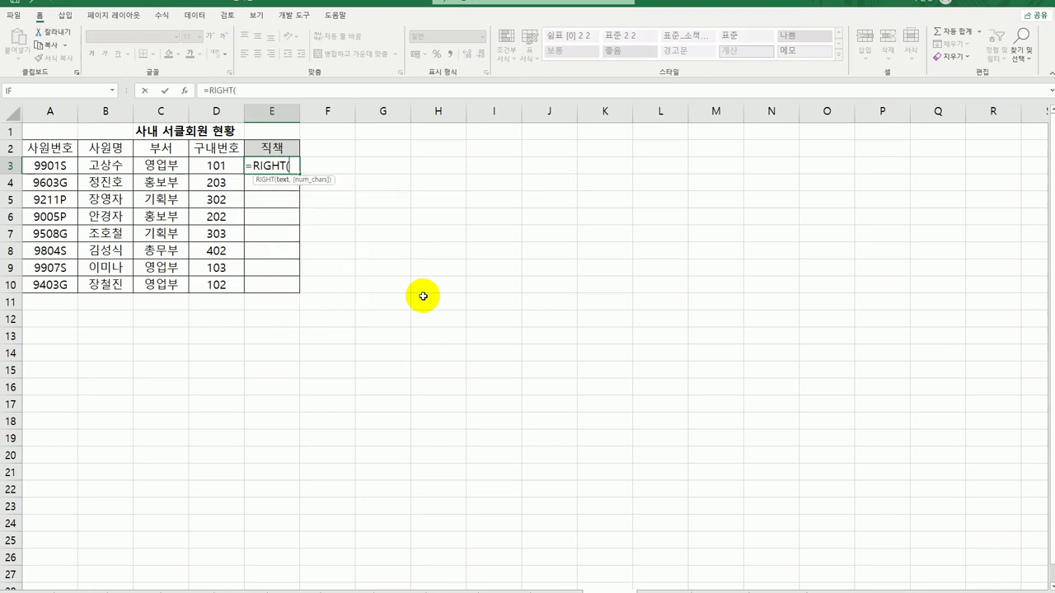
{"action": "left_click", "coordinate": [184, 90]}
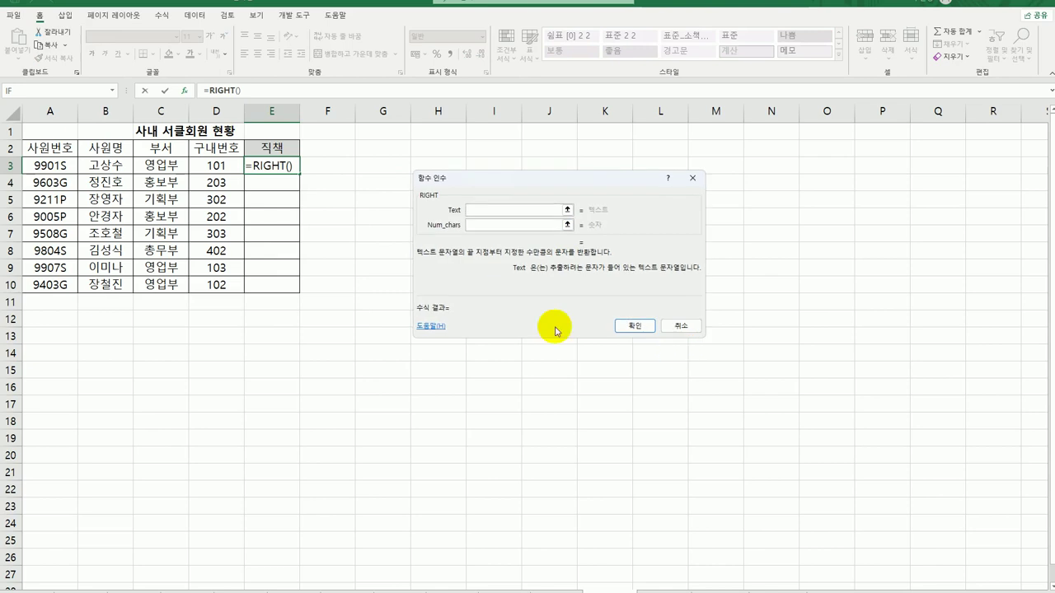
{"action": "left_click", "coordinate": [51, 165]}
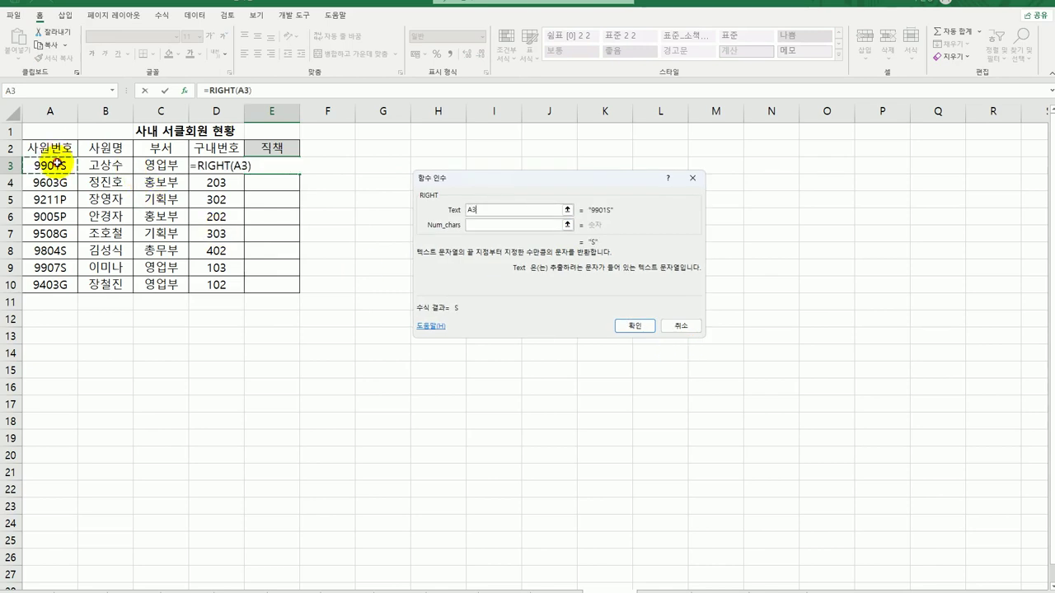
{"action": "left_click", "coordinate": [482, 223]}
{"action": "type", "text": "1"}
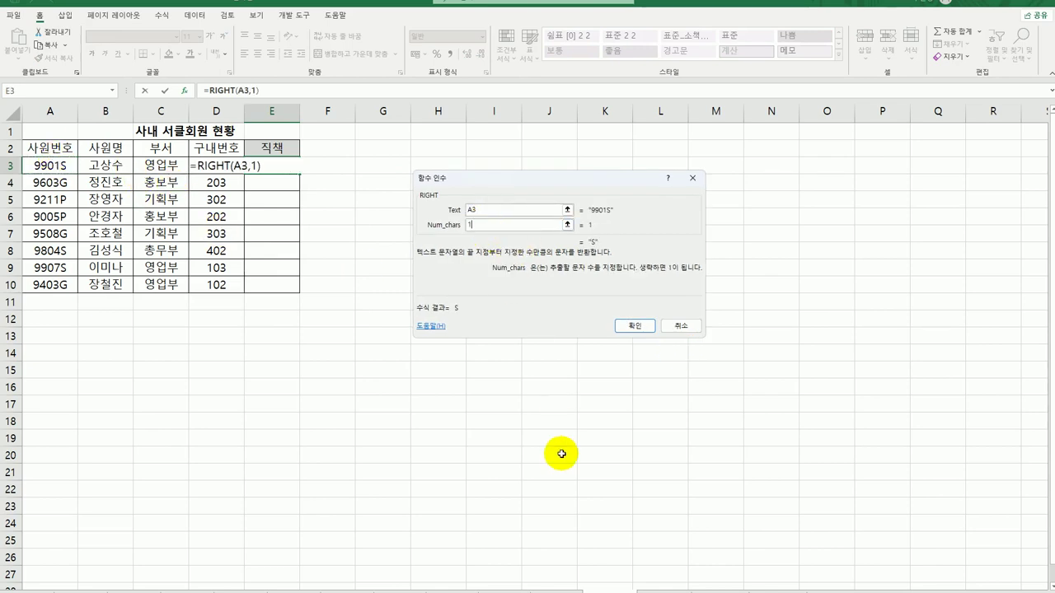
{"action": "left_click", "coordinate": [632, 326]}
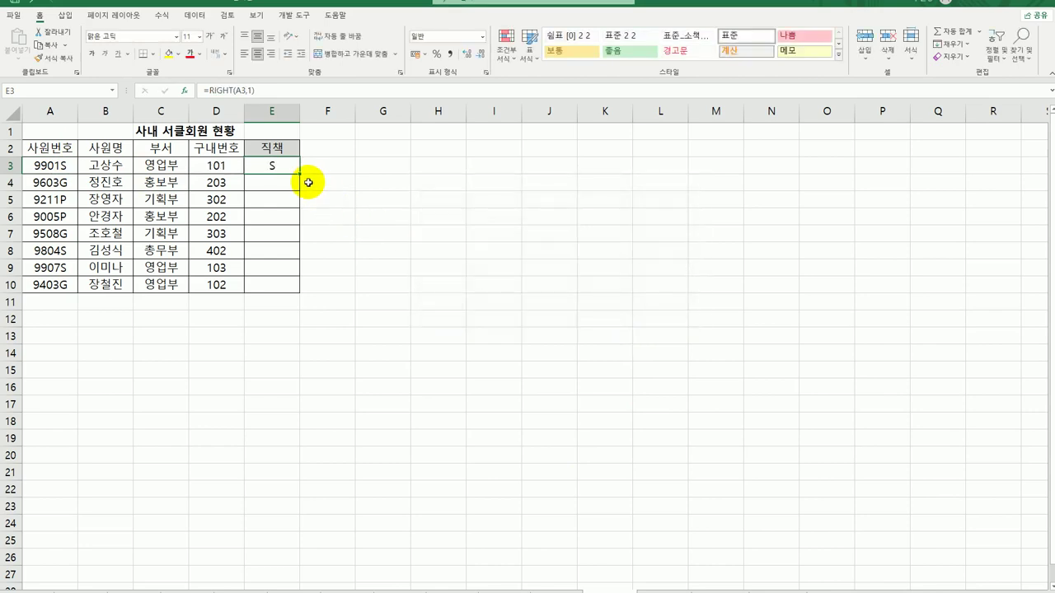
{"action": "left_click_drag", "start_coordinate": [298, 173], "coordinate": [289, 289]}
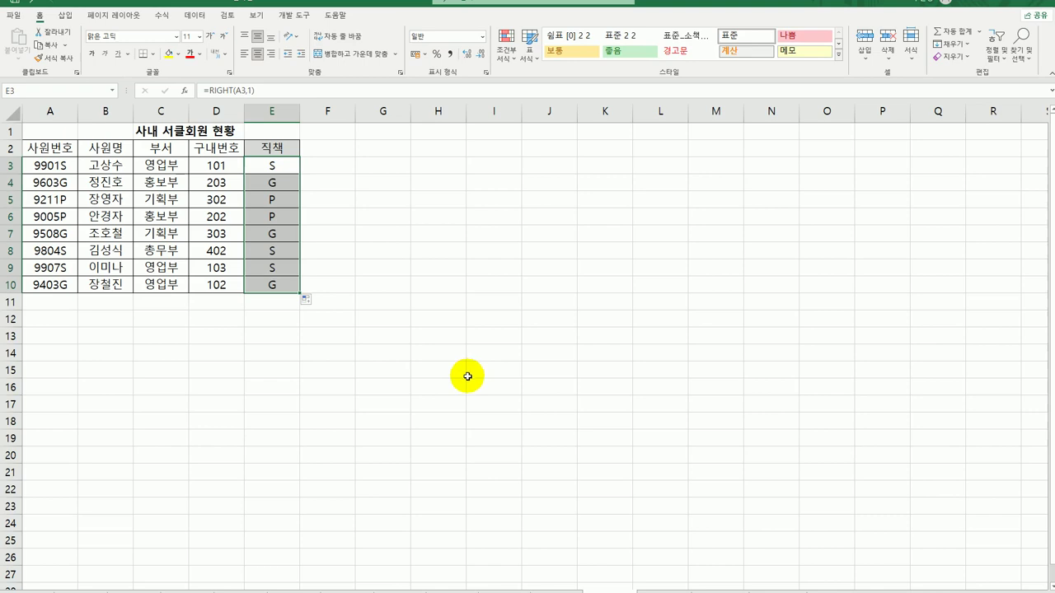
{"action": "left_click", "coordinate": [467, 377]}
Step: Wrap the RIGHT formula in E3 in an IF function and open the IF function arguments
{"action": "left_click", "coordinate": [282, 169]}
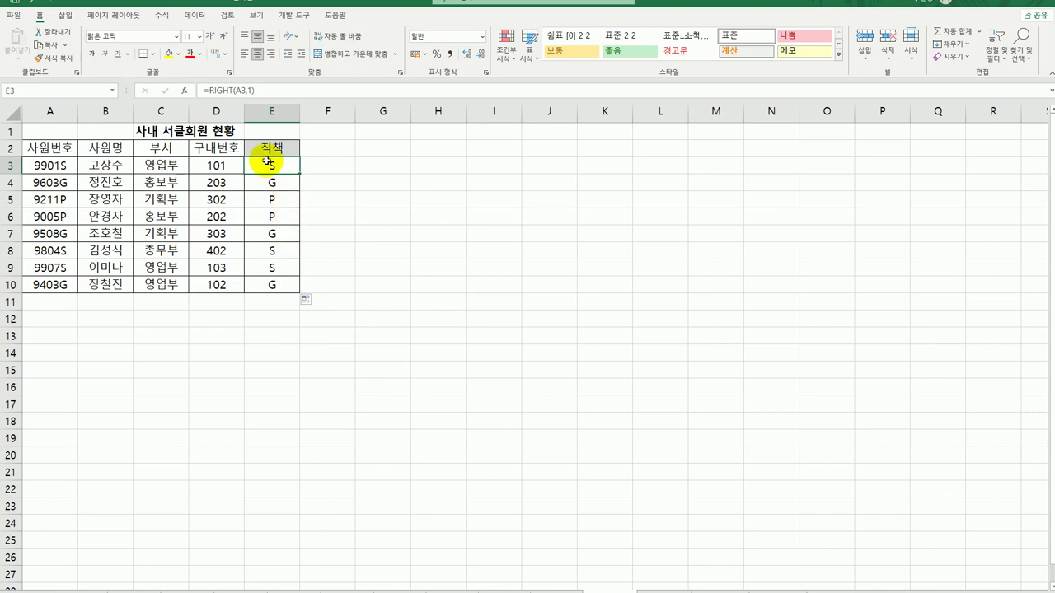
{"action": "double_click", "coordinate": [266, 161]}
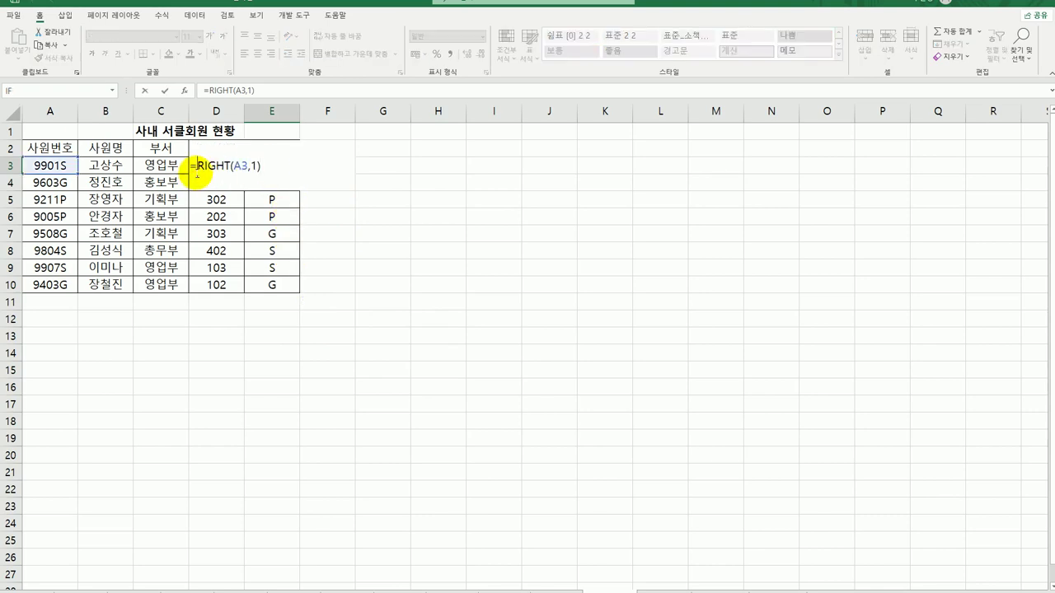
{"action": "type", "text": "IF("}
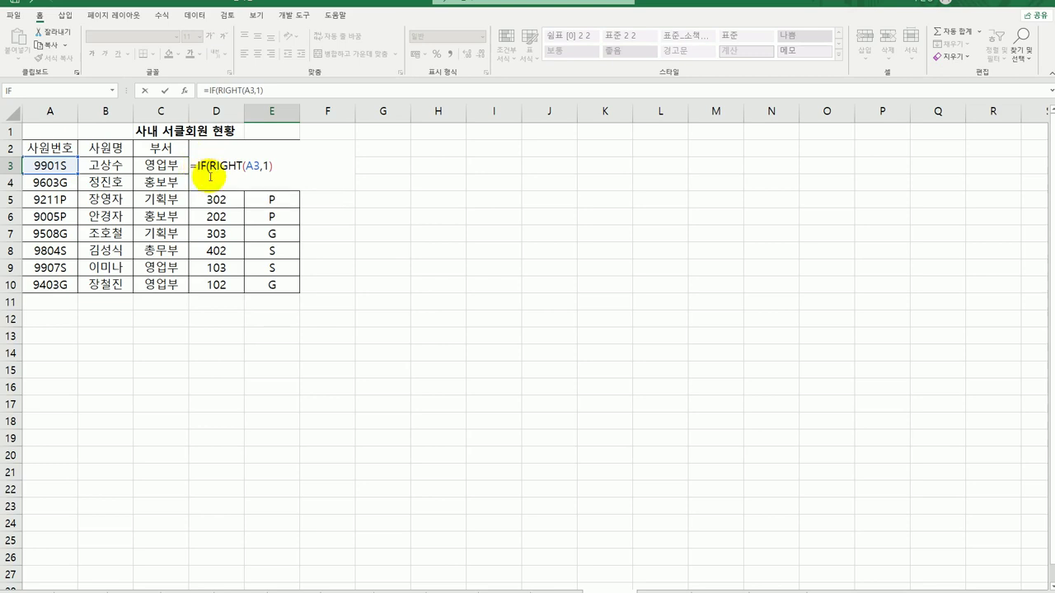
{"action": "left_click", "coordinate": [183, 89]}
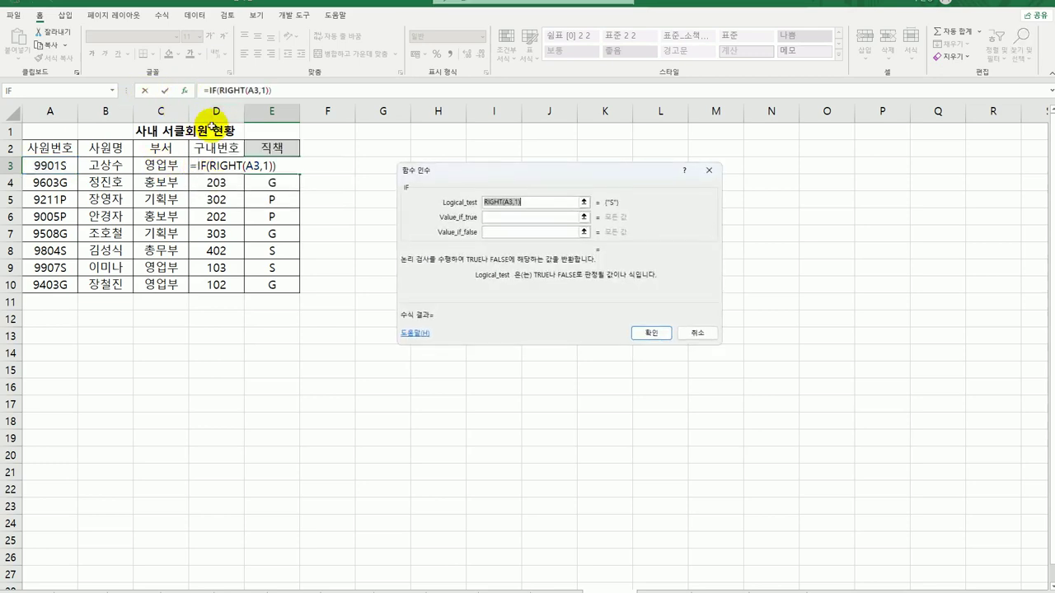
Step: Set the IF logical test to RIGHT(A3,1)="P" and the value if true to 부장
{"action": "left_click", "coordinate": [537, 202]}
{"action": "type", "text": "="}
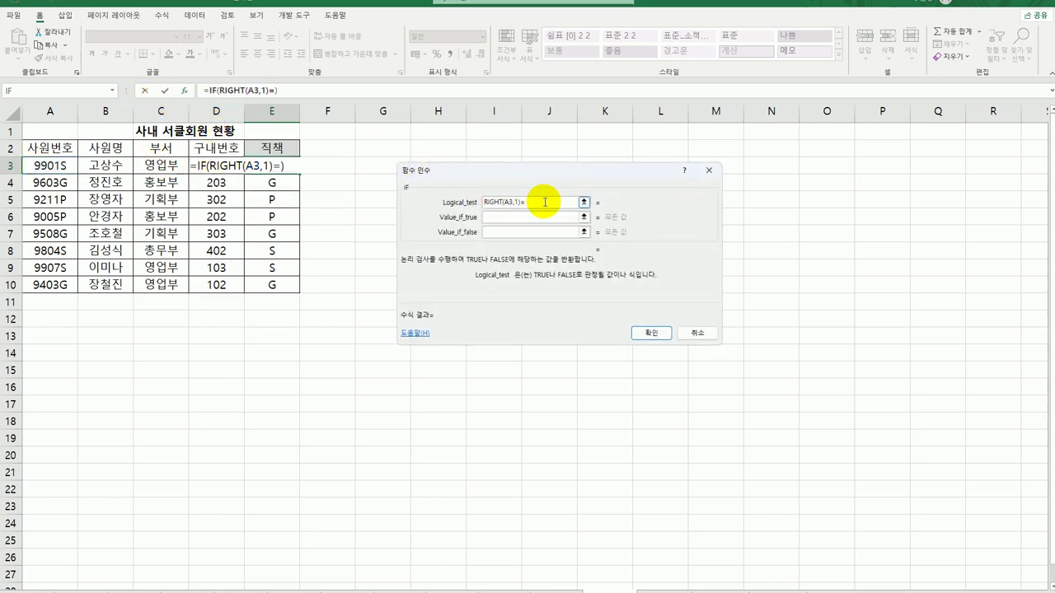
{"action": "type", "text": "\""}
{"action": "type", "text": "ㄴ"}
{"action": "key", "text": "BackSpace"}
{"action": "type", "text": "P\""}
{"action": "key", "text": "Tab"}
{"action": "type", "text": "부자"}
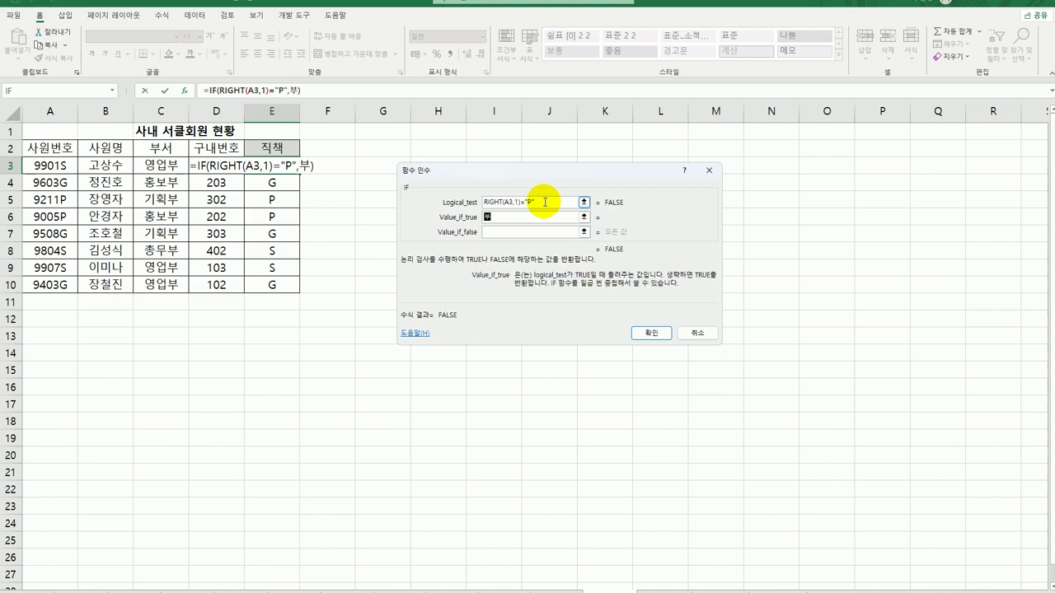
{"action": "key", "text": "Tab"}
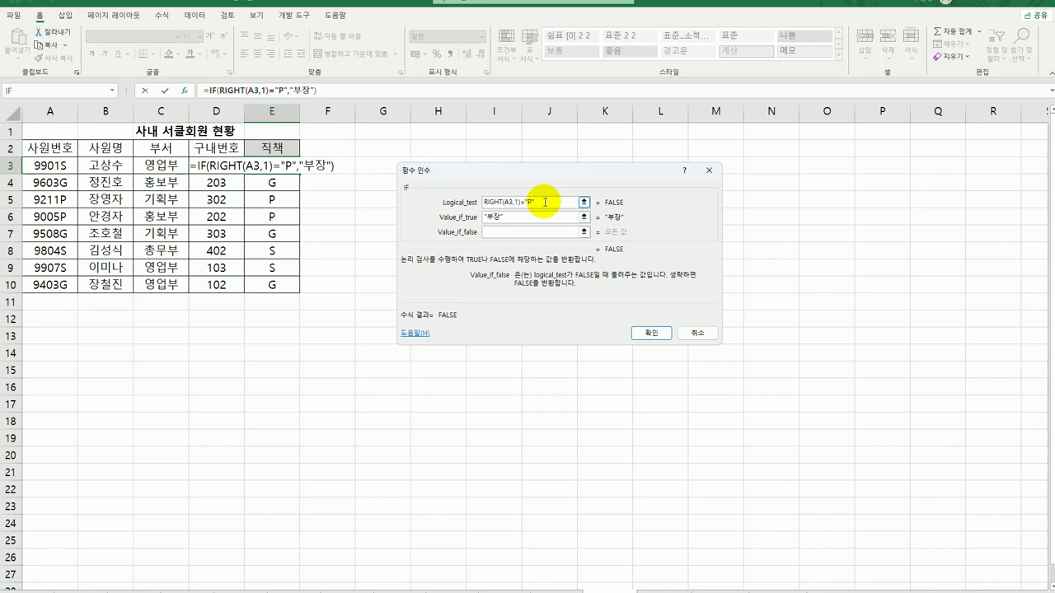
Step: Copy the logical test RIGHT(A3,1)="P" and nest a second IF function in the value-if-false argument
{"action": "left_click_drag", "start_coordinate": [545, 202], "coordinate": [464, 206]}
{"action": "key", "text": "ctrl+c"}
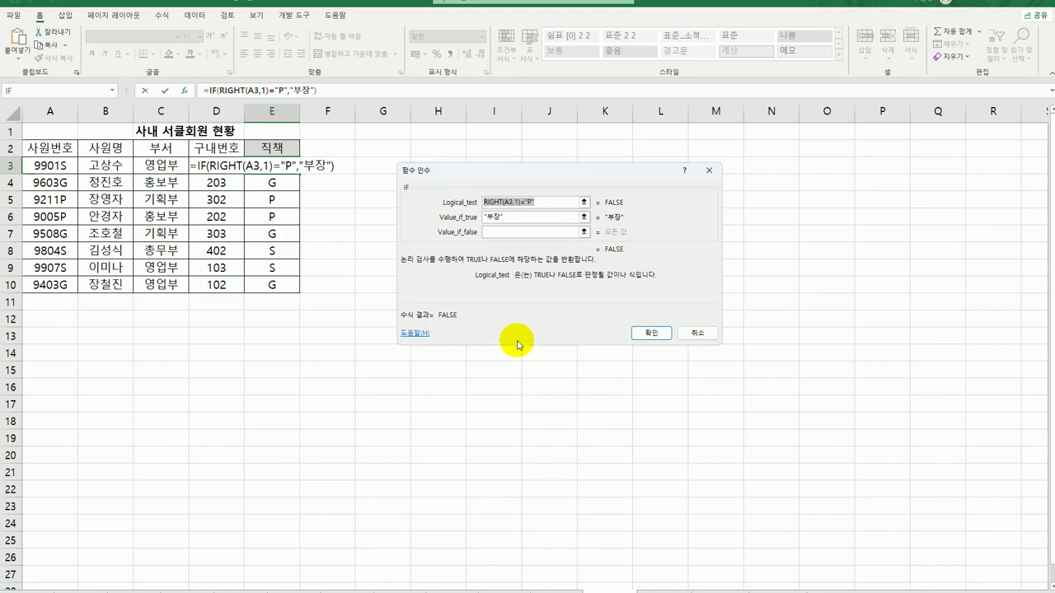
{"action": "left_click", "coordinate": [512, 234]}
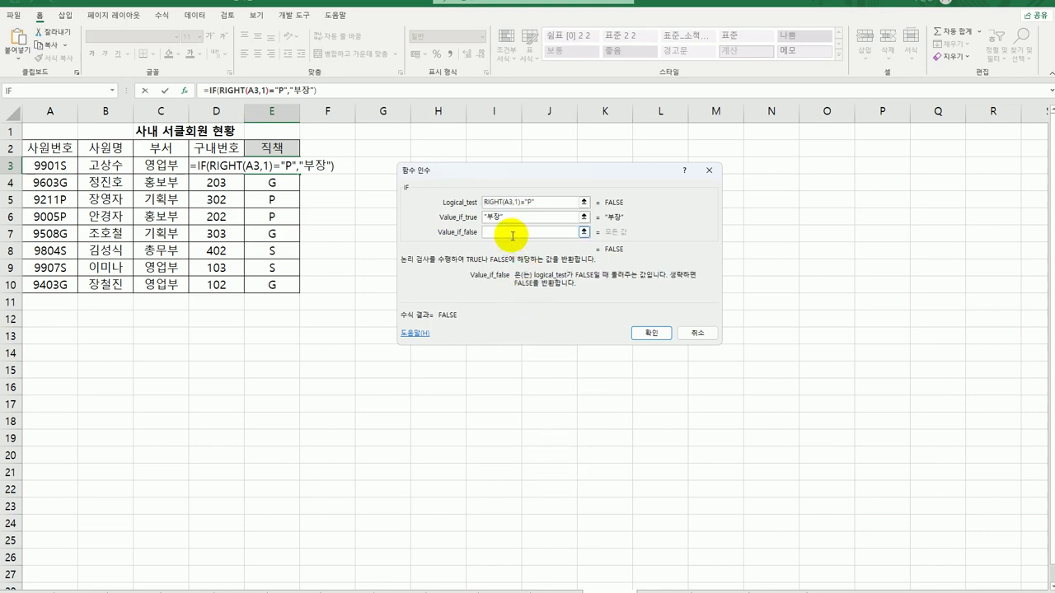
{"action": "left_click", "coordinate": [114, 90]}
{"action": "left_click", "coordinate": [106, 104]}
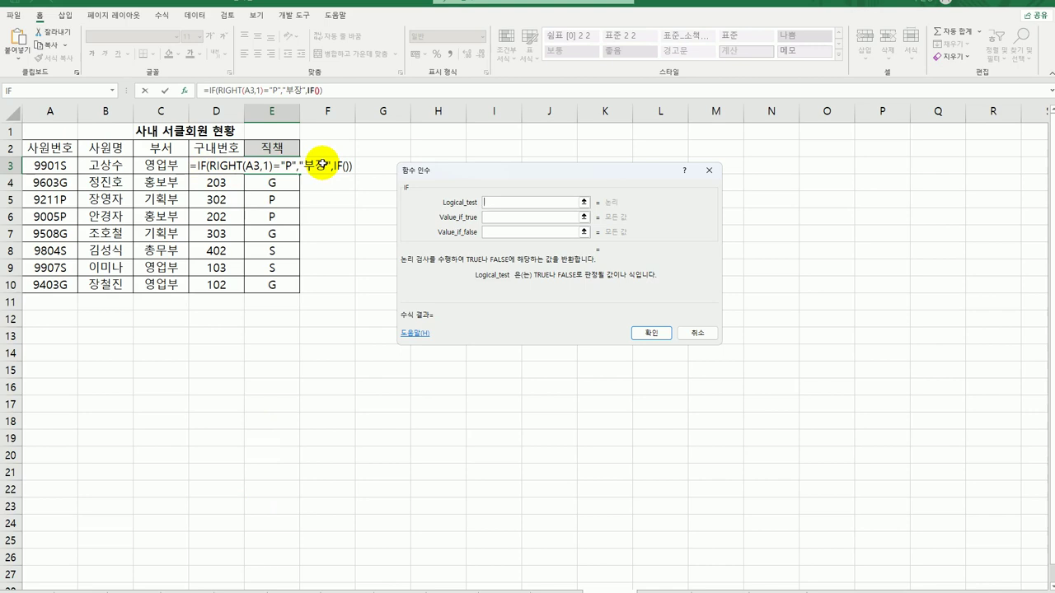
Step: Set the nested IF's logical test to RIGHT(A3,1)="G" by reusing the copied test, and its value if true to 과장
{"action": "left_click", "coordinate": [508, 232]}
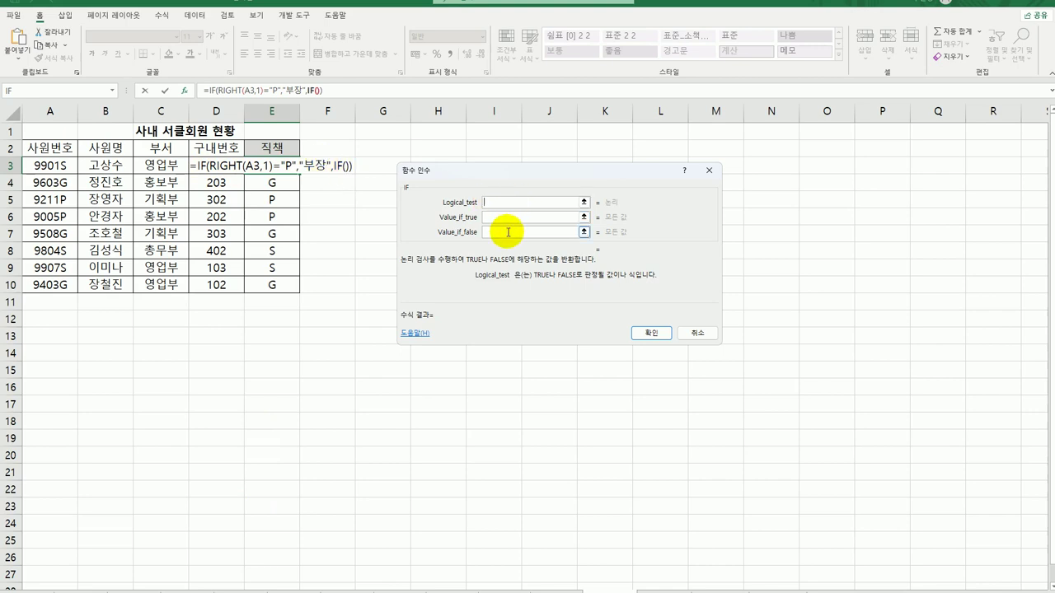
{"action": "key", "text": "ctrl+v"}
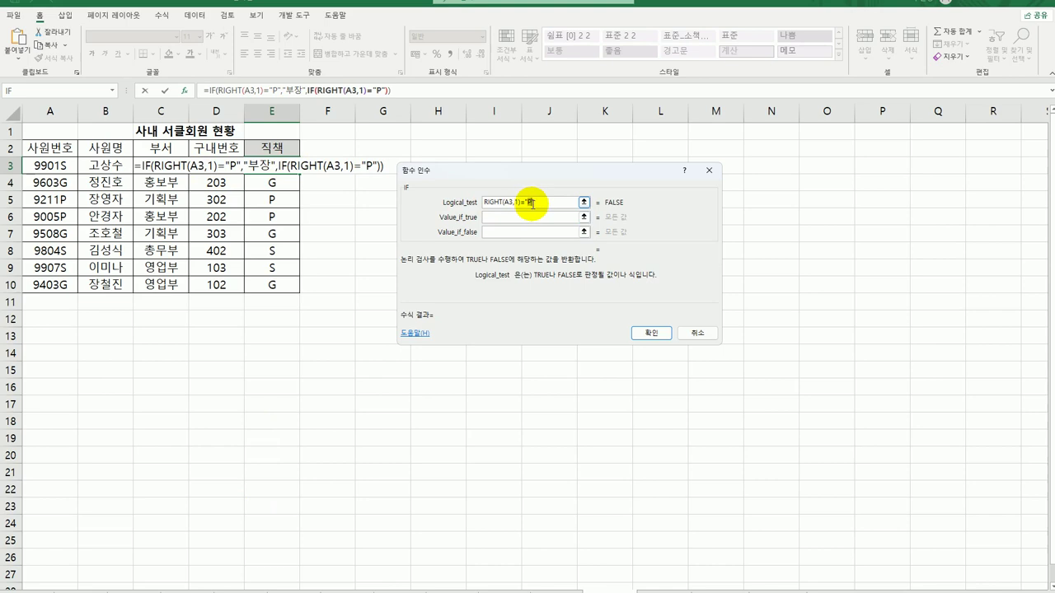
{"action": "type", "text": "G"}
{"action": "key", "text": "Tab"}
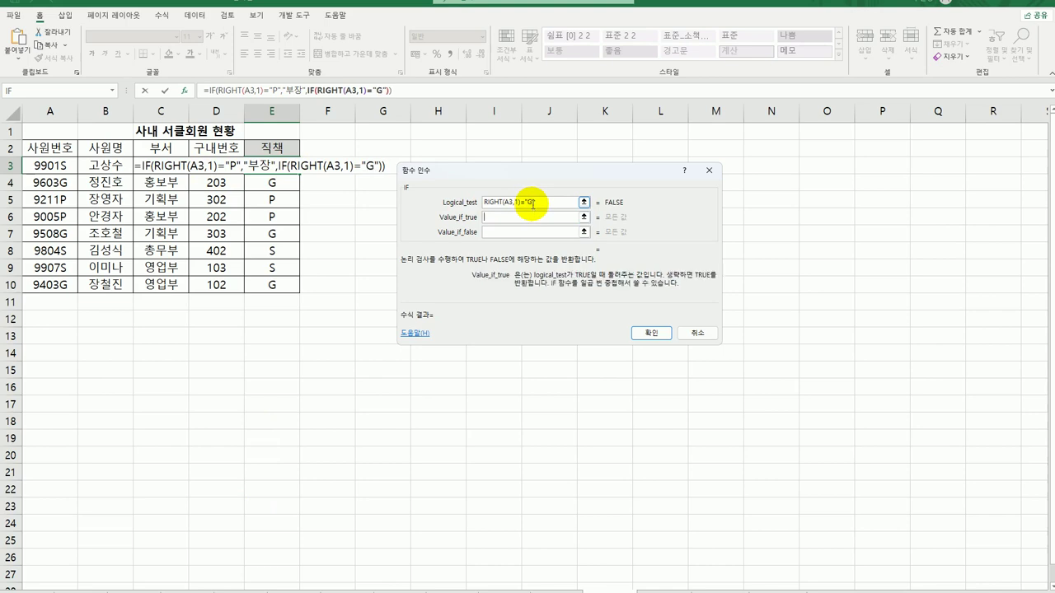
{"action": "type", "text": "과장"}
{"action": "key", "text": "Tab"}
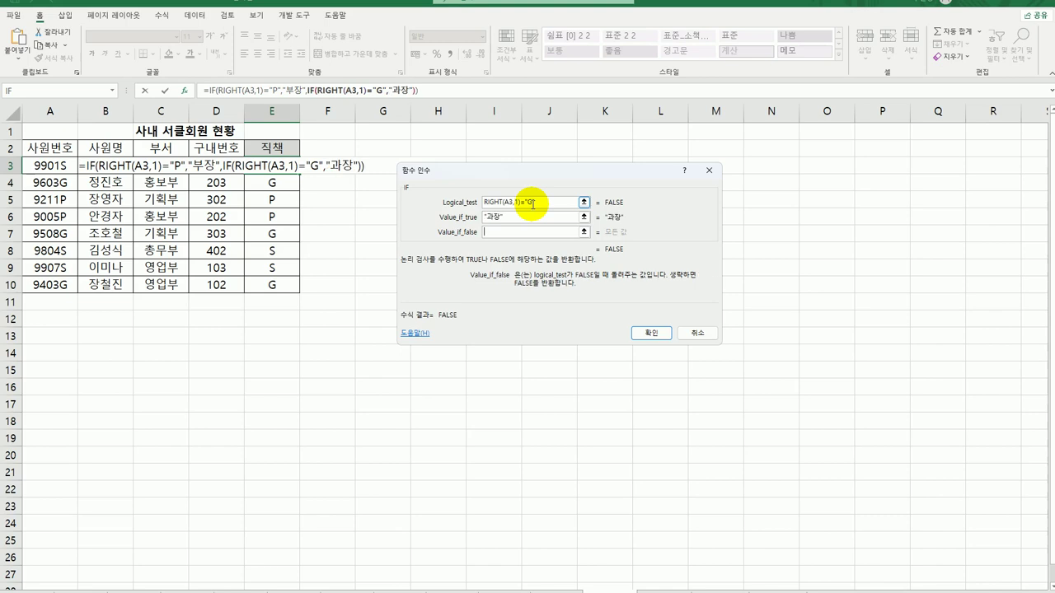
Step: Set the nested IF's value if false to 사원 and fill the completed E3 formula down to E10
{"action": "type", "text": "사원"}
{"action": "key", "text": "Tab"}
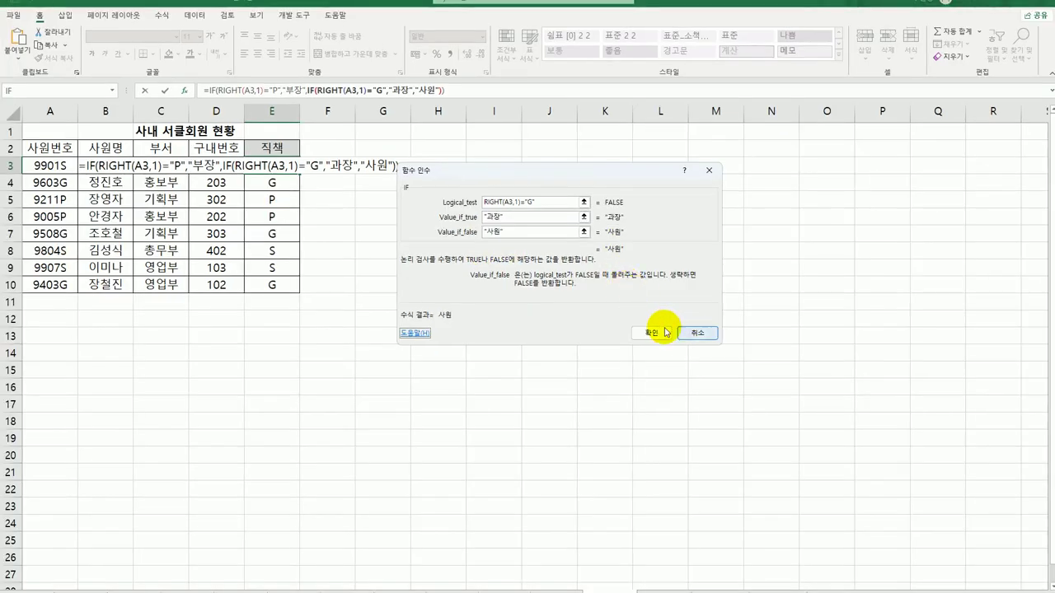
{"action": "left_click", "coordinate": [755, 405]}
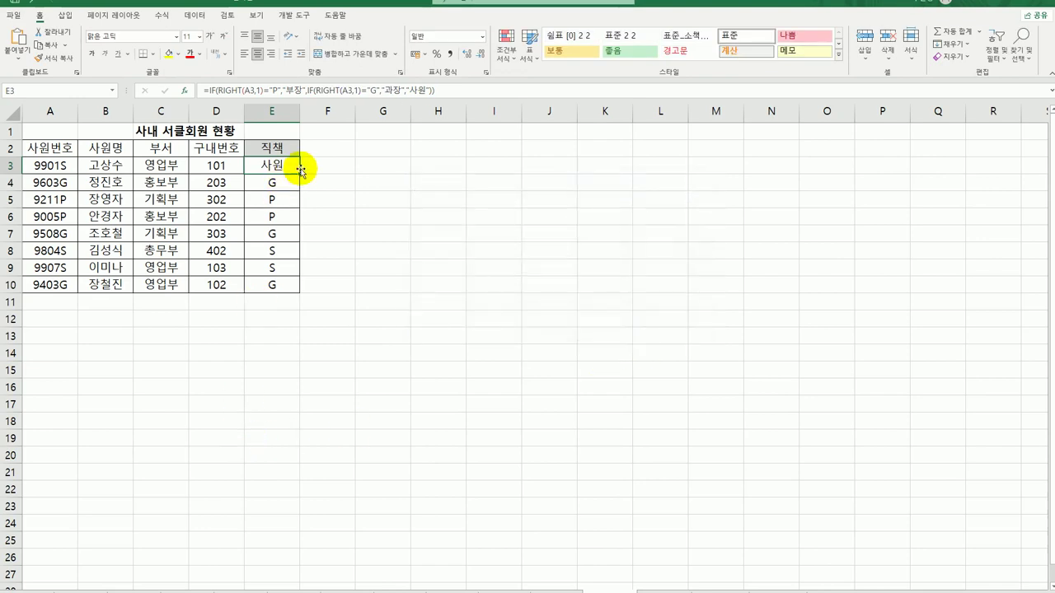
{"action": "double_click", "coordinate": [301, 171]}
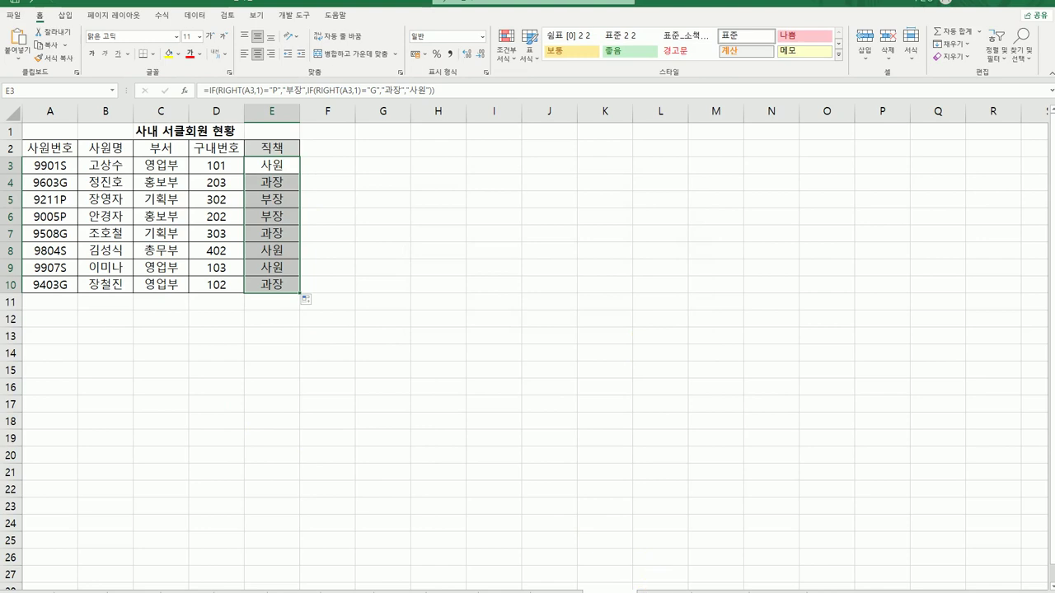
Step: Return to cell A1 and go to the sheet with the 원고 수정내용 table
{"action": "key", "text": "ctrl+Page_Down"}
{"action": "left_click", "coordinate": [619, 585]}
{"action": "left_click", "coordinate": [662, 587]}
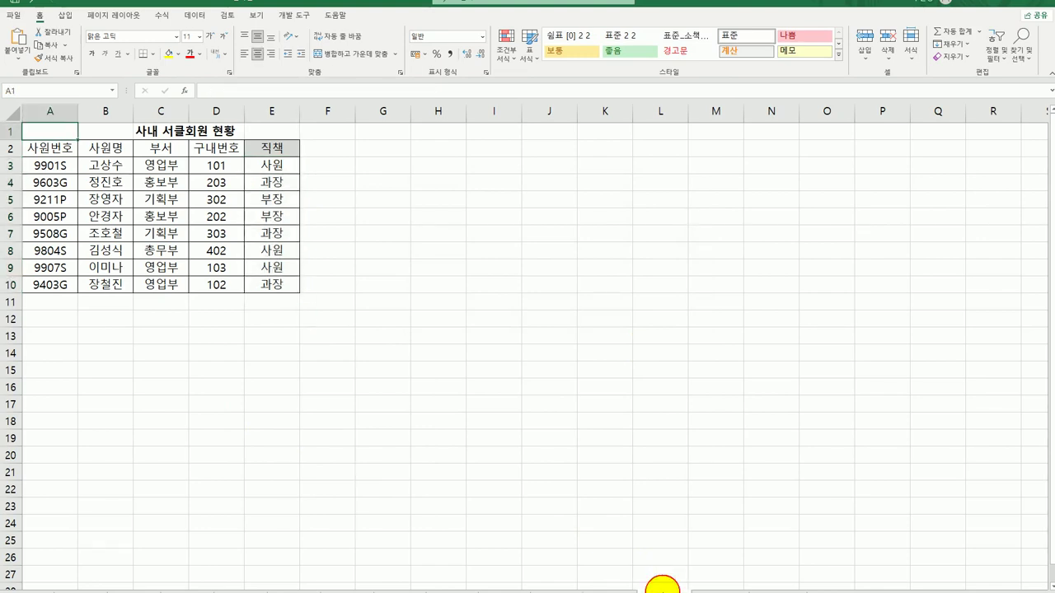
{"action": "left_click", "coordinate": [664, 586]}
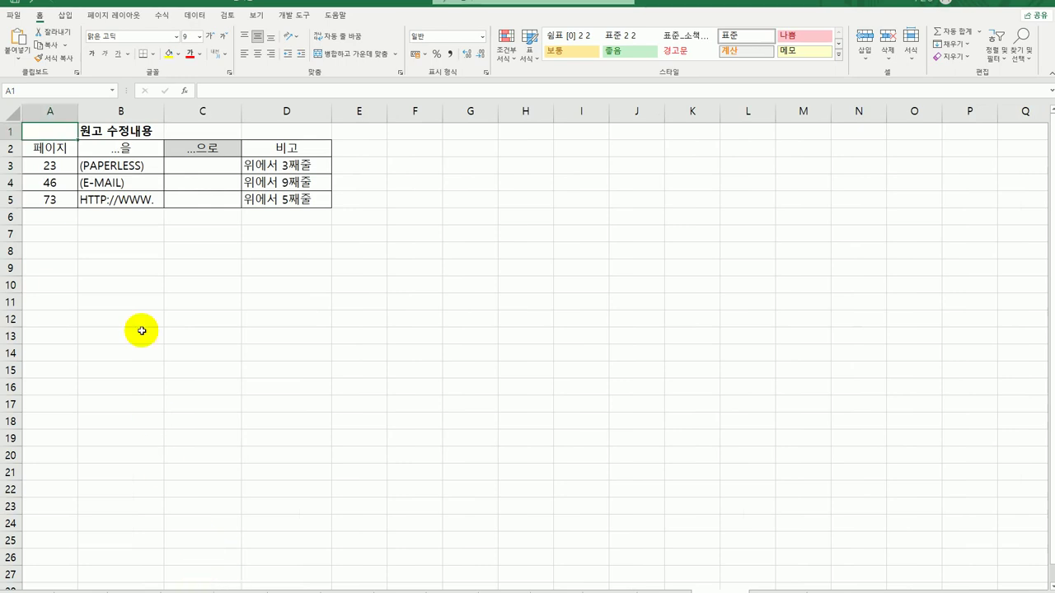
Step: Enter =LOWER(B3) in C3 of the …으로 column and fill it down to C5
{"action": "left_click", "coordinate": [200, 169]}
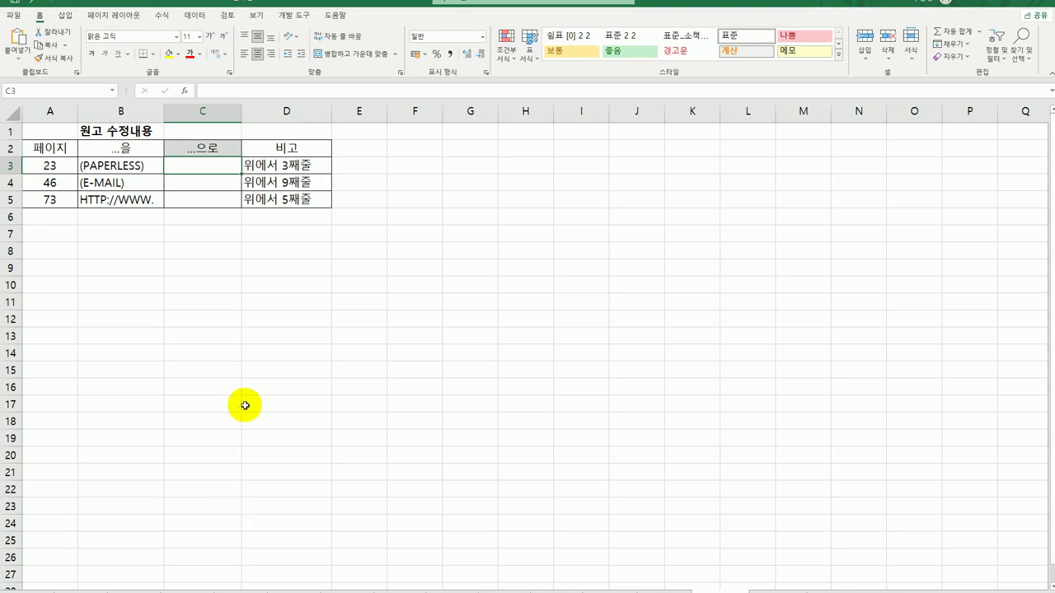
{"action": "type", "text": "="}
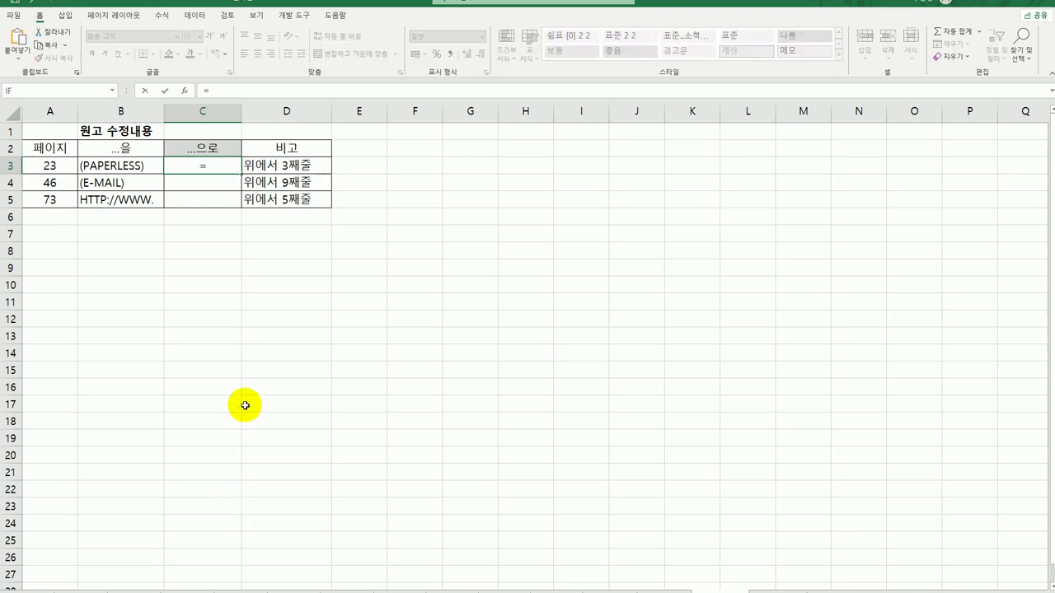
{"action": "type", "text": "ㅣ"}
{"action": "key", "text": "BackSpace"}
{"action": "key", "text": "Hangul"}
{"action": "type", "text": "lo"}
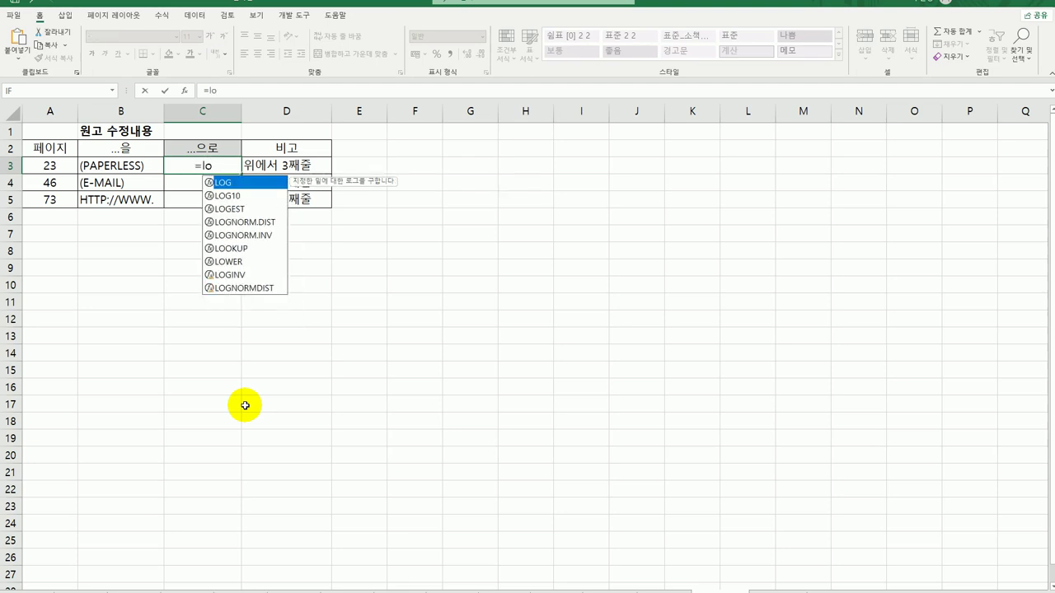
{"action": "double_click", "coordinate": [243, 261]}
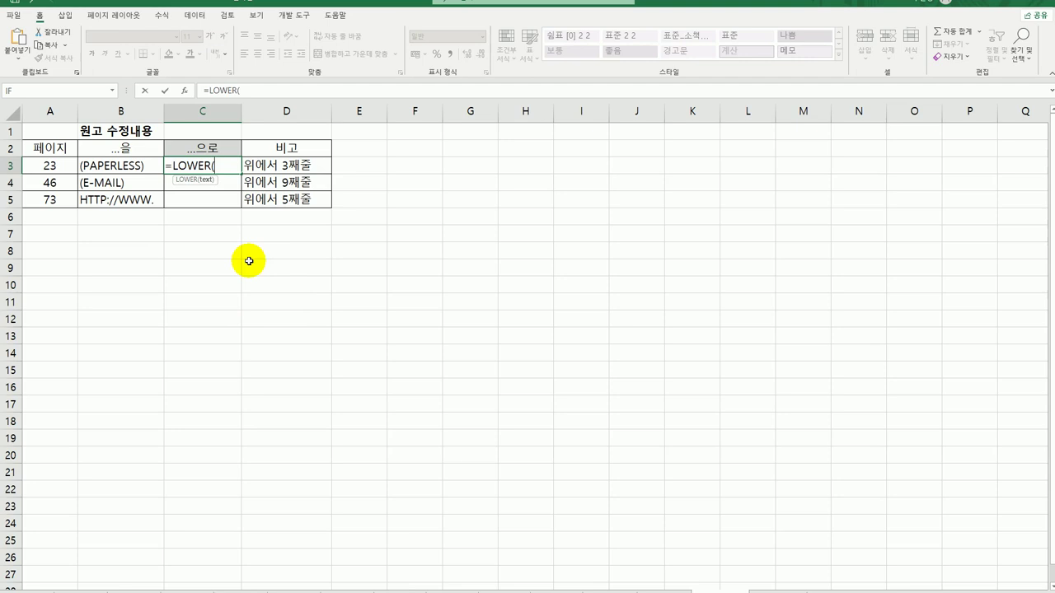
{"action": "left_click", "coordinate": [134, 174]}
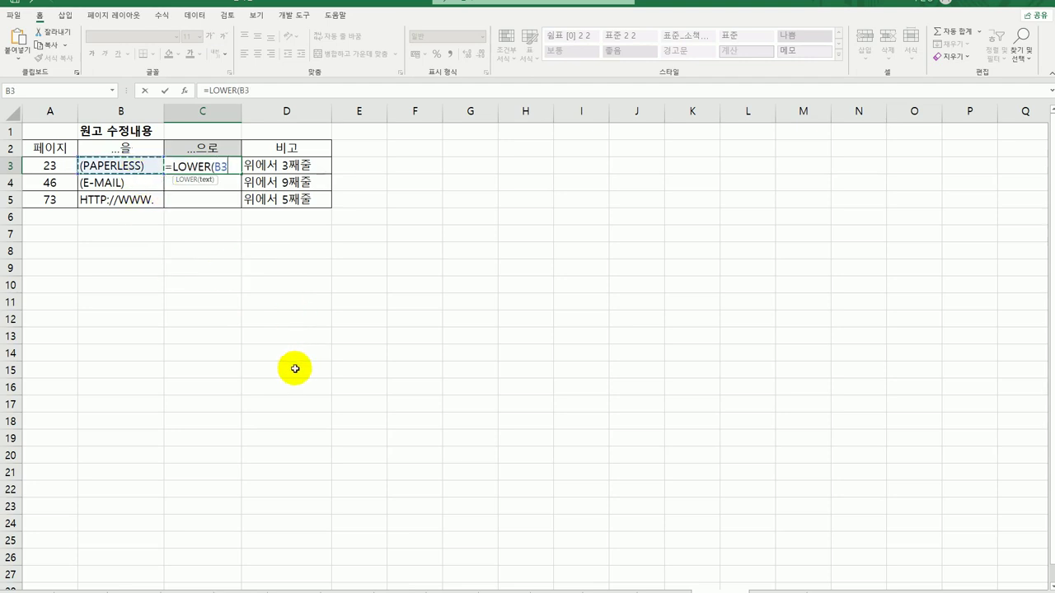
{"action": "type", "text": ")"}
{"action": "key", "text": "Return"}
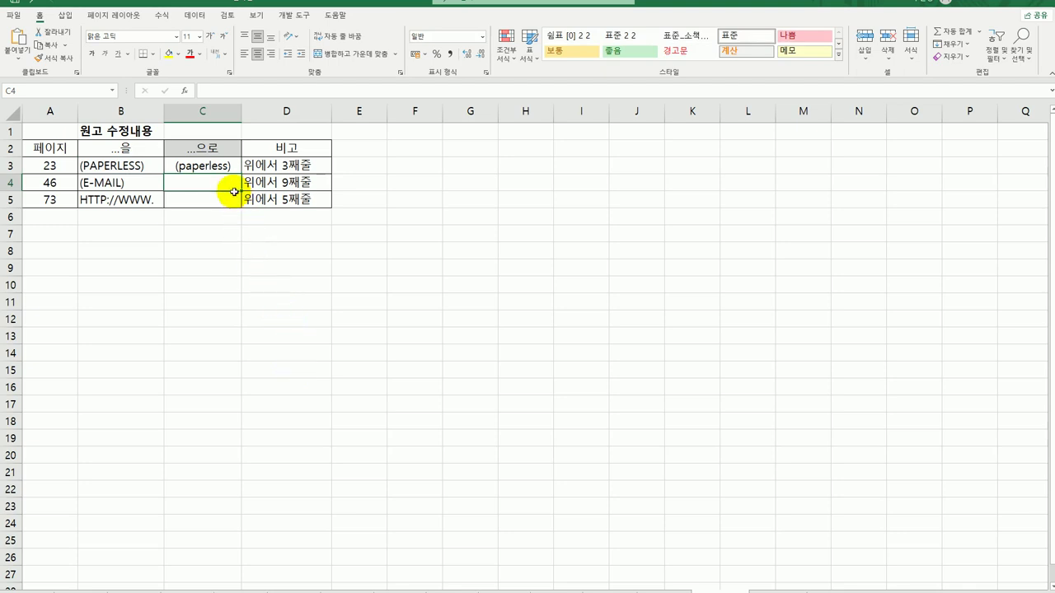
{"action": "left_click", "coordinate": [228, 166]}
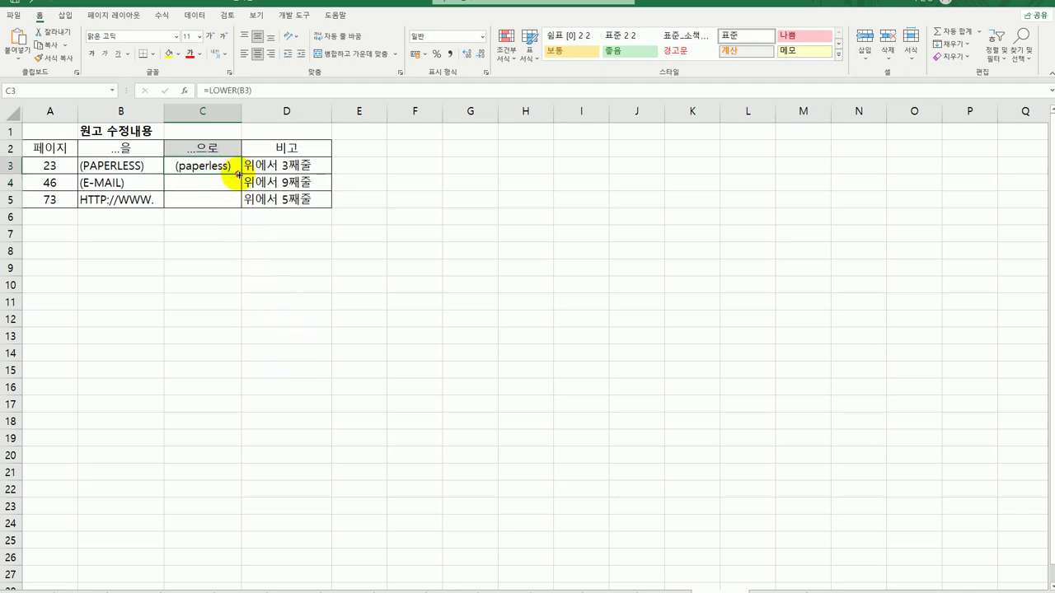
{"action": "left_click_drag", "start_coordinate": [238, 174], "coordinate": [237, 203]}
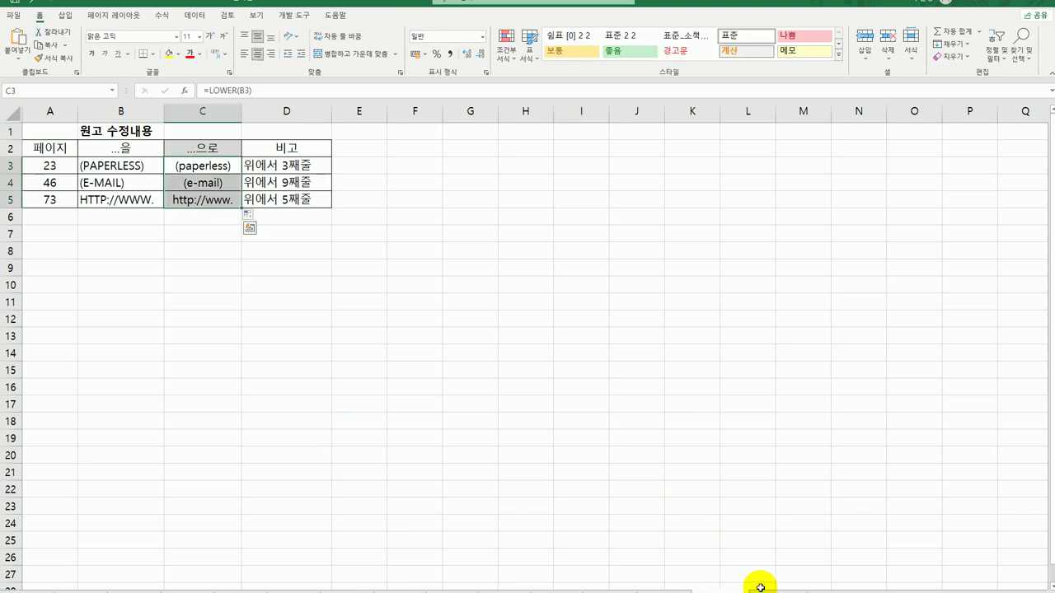
Step: Return to cell A1, go to the sheet with the 초과강의명 table, and enter =LEFT(A2,LEN(A2)) in B2 of the 강의기호 column
{"action": "key", "text": "ctrl+Home"}
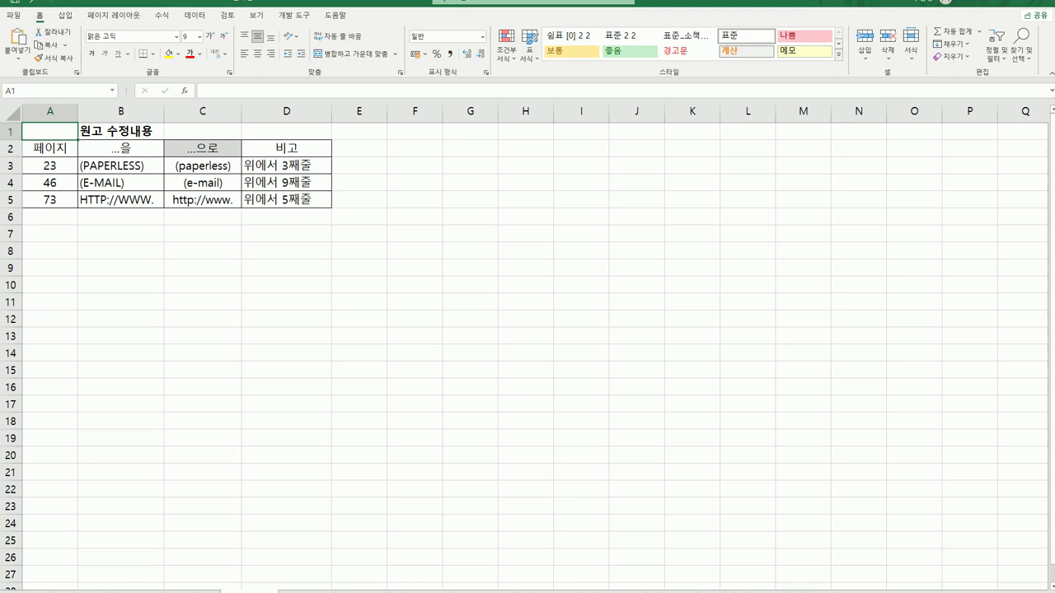
{"action": "left_click", "coordinate": [302, 589]}
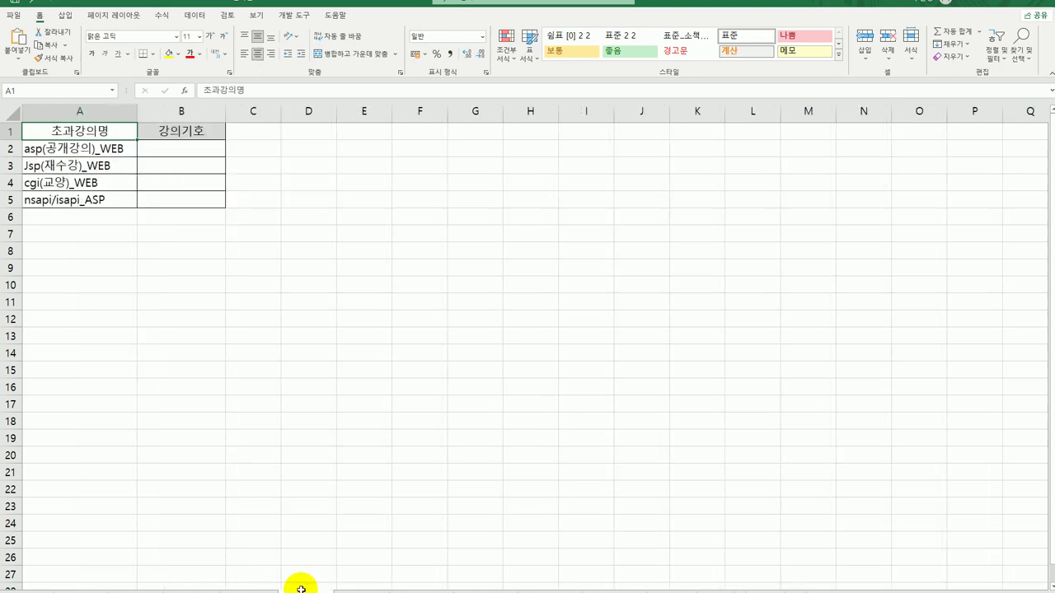
{"action": "left_click", "coordinate": [165, 148]}
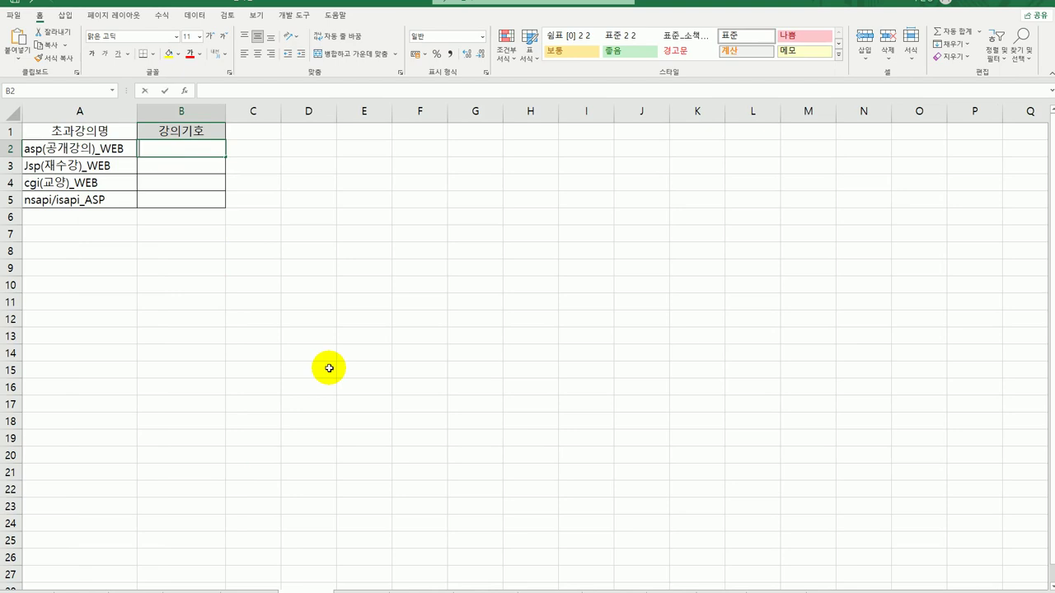
{"action": "type", "text": "="}
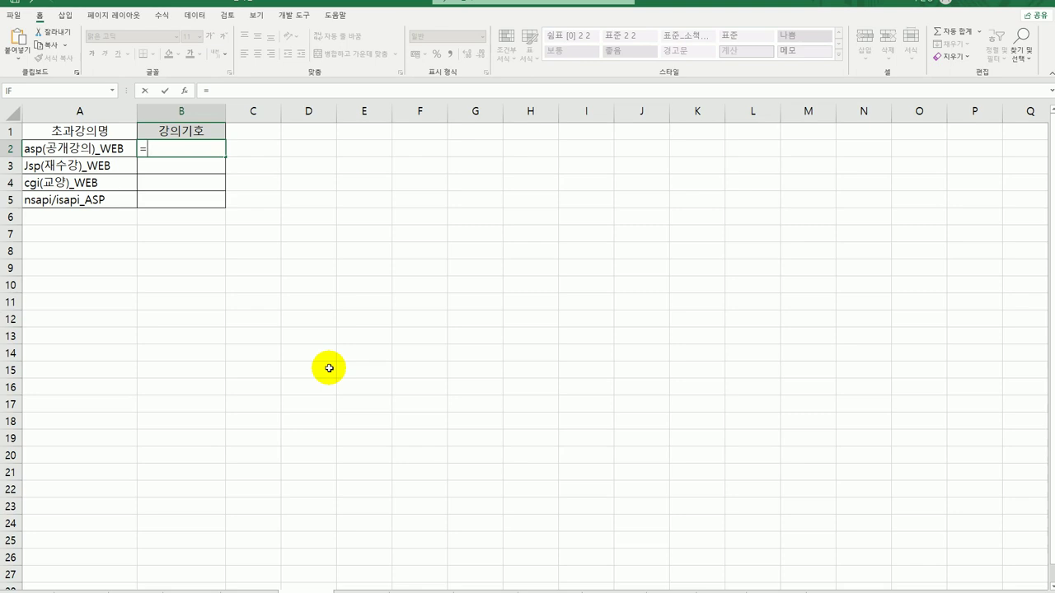
{"action": "type", "text": "left"}
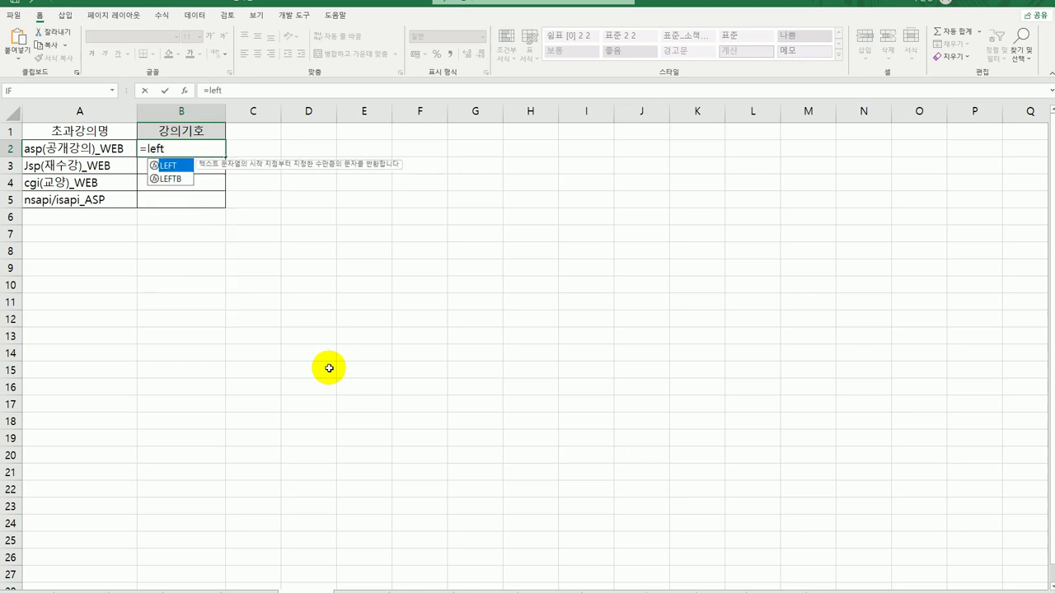
{"action": "key", "text": "Tab"}
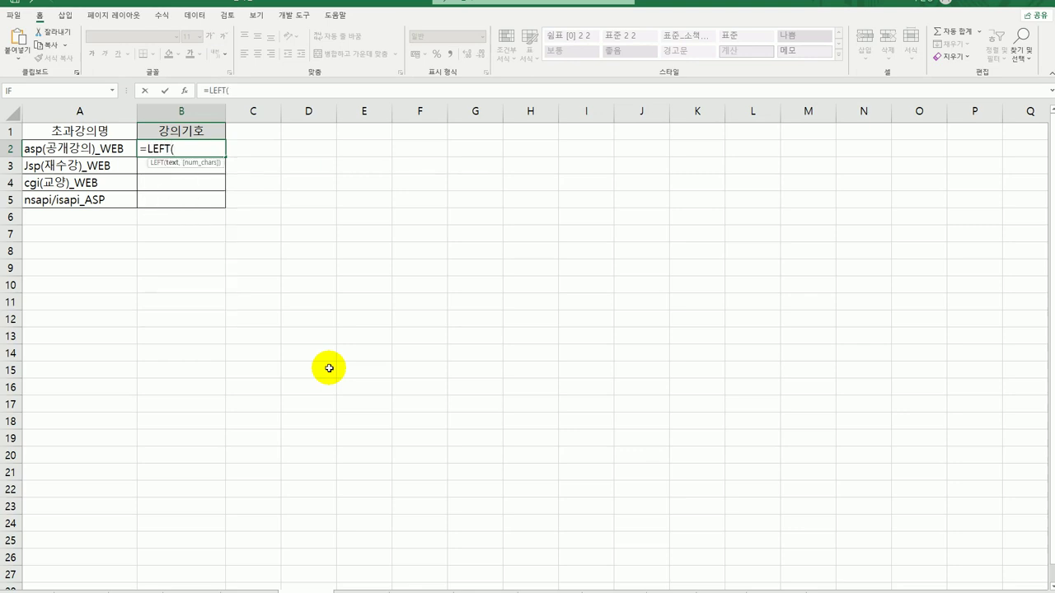
{"action": "left_click", "coordinate": [101, 150]}
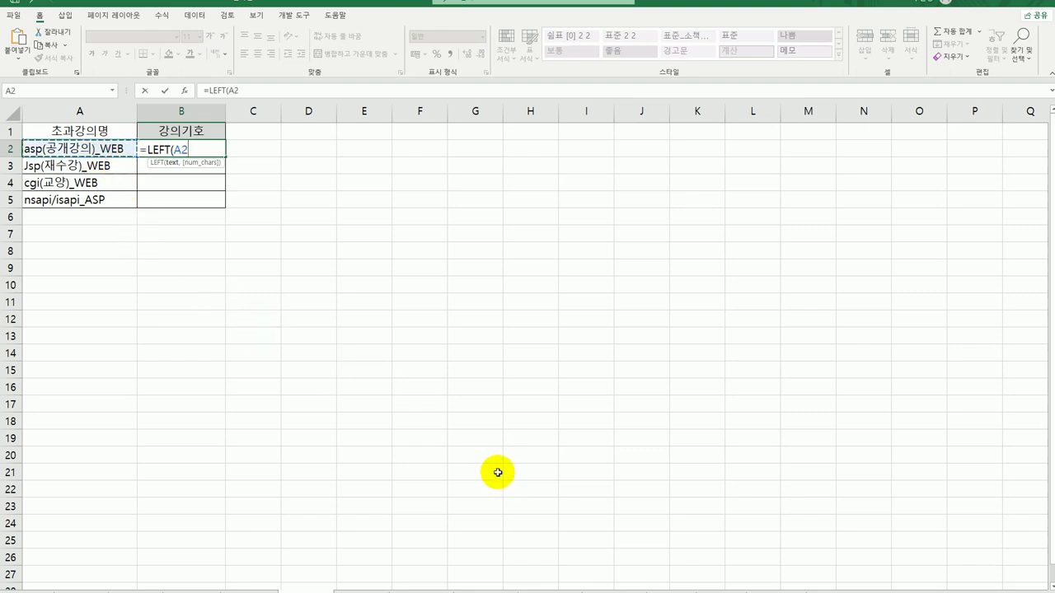
{"action": "type", "text": ",l"}
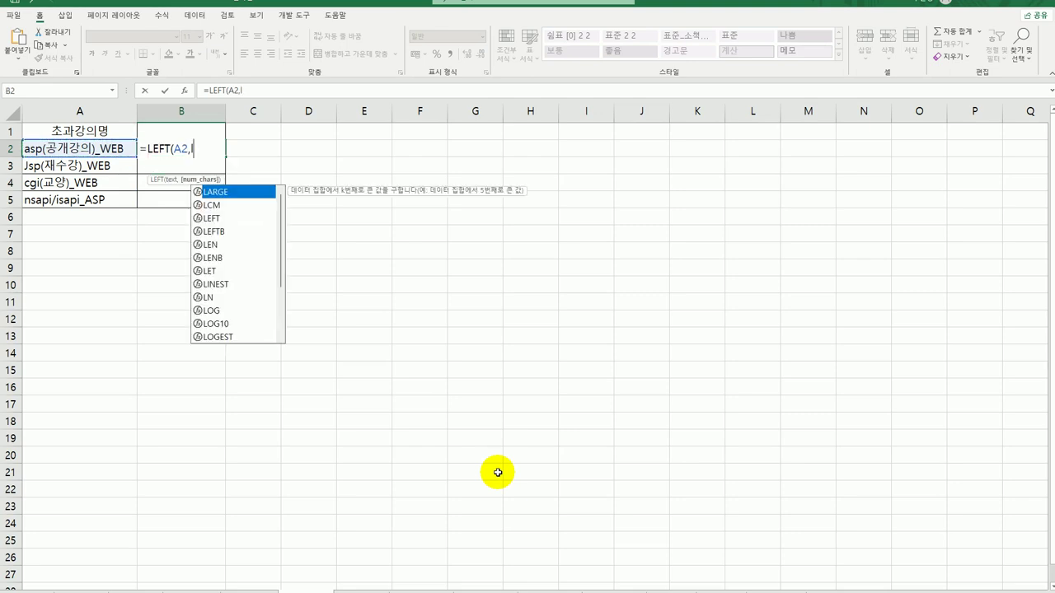
{"action": "type", "text": "en("}
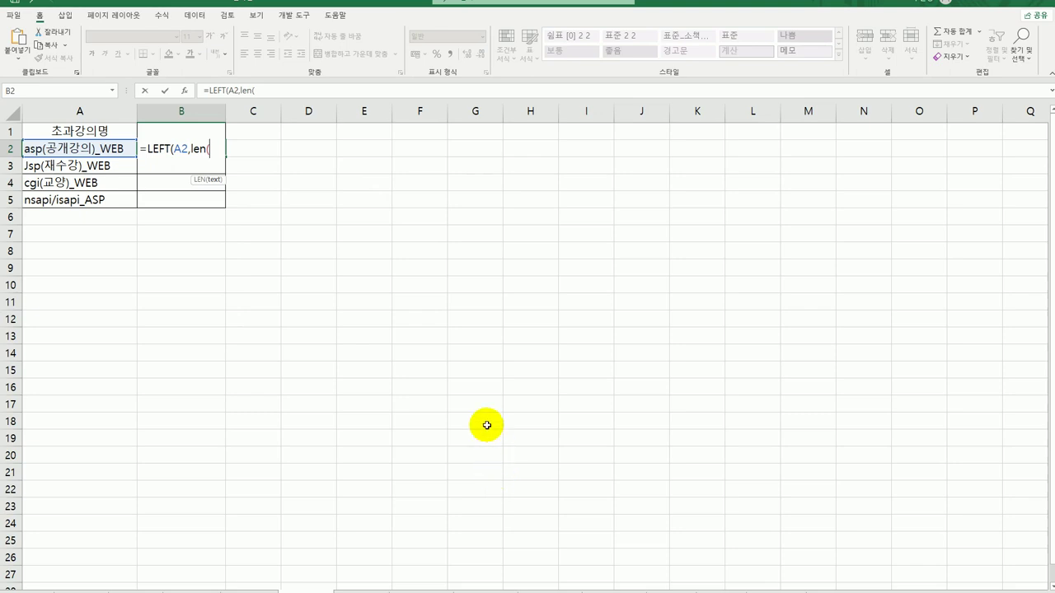
{"action": "left_click", "coordinate": [58, 151]}
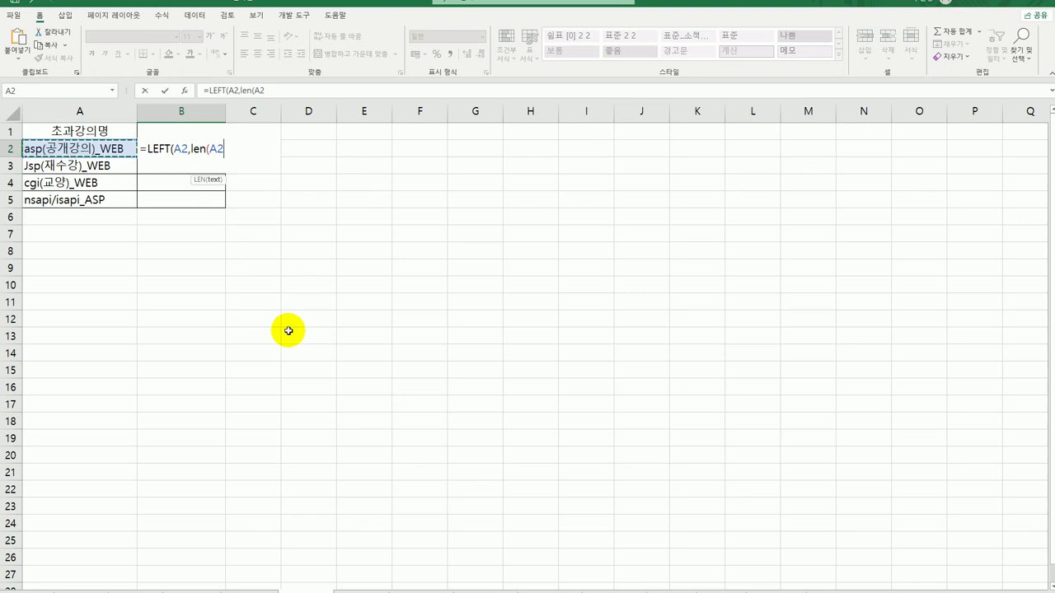
{"action": "type", "text": ")"}
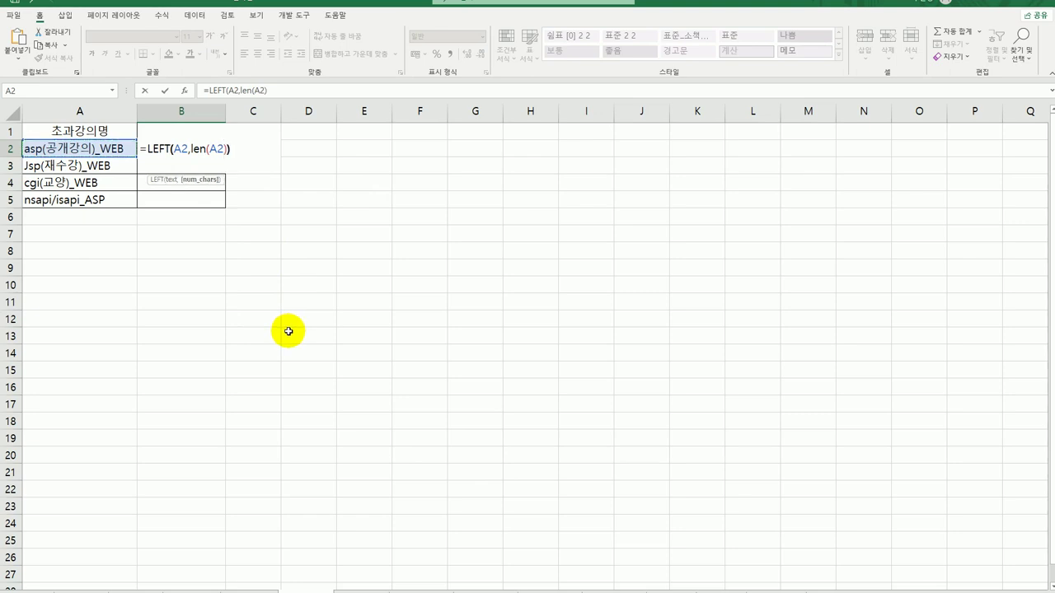
{"action": "type", "text": ")"}
{"action": "key", "text": "Return"}
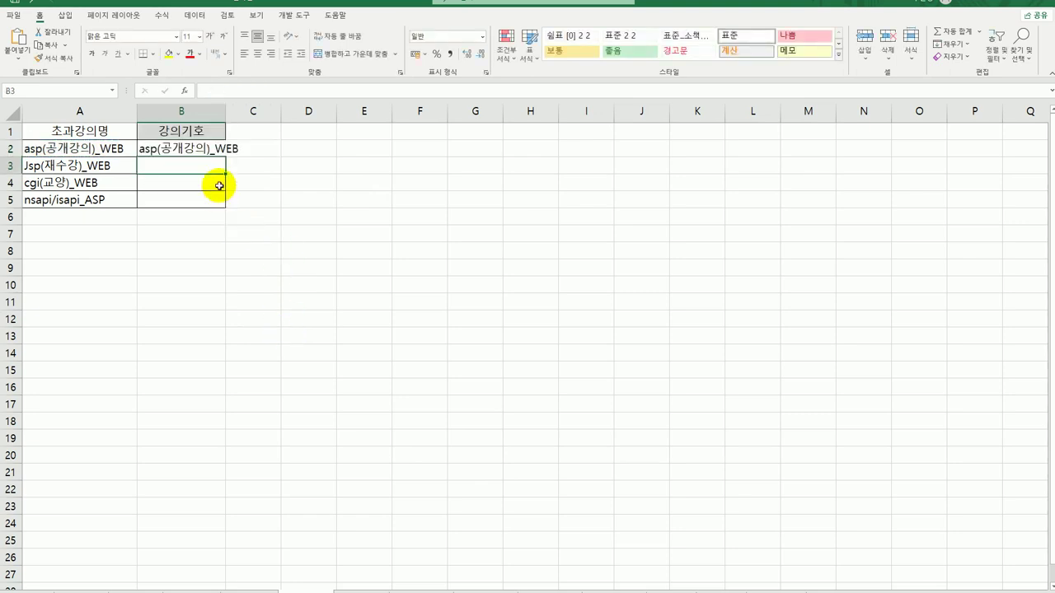
Step: Fill the B2 formula down to B5, change B2 to =LEFT(A2,LEN(A2)-4), and refill the 강의기호 column down to B5
{"action": "left_click", "coordinate": [212, 150]}
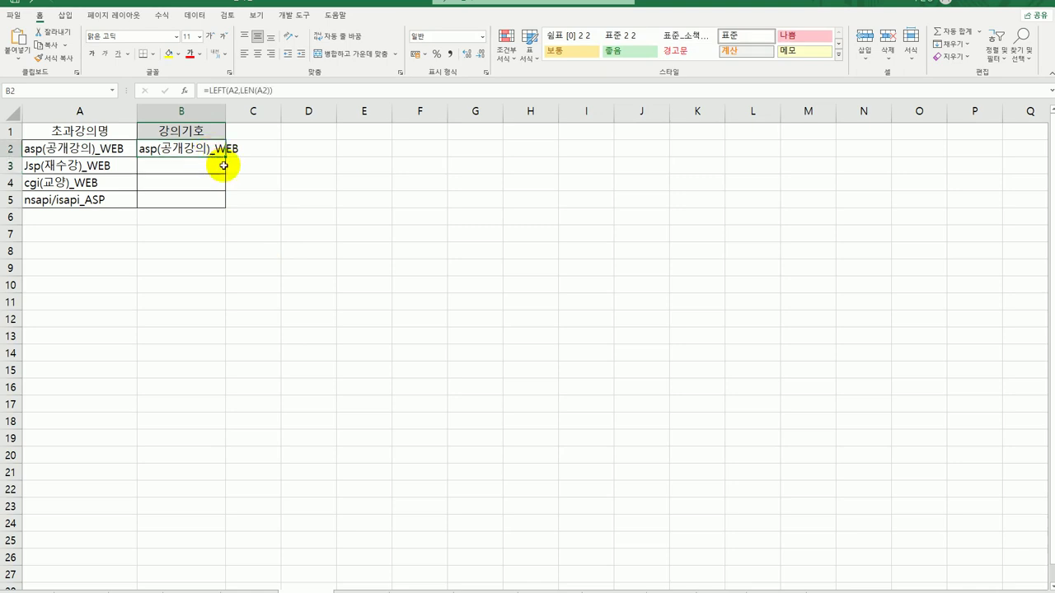
{"action": "left_click_drag", "start_coordinate": [225, 156], "coordinate": [222, 215]}
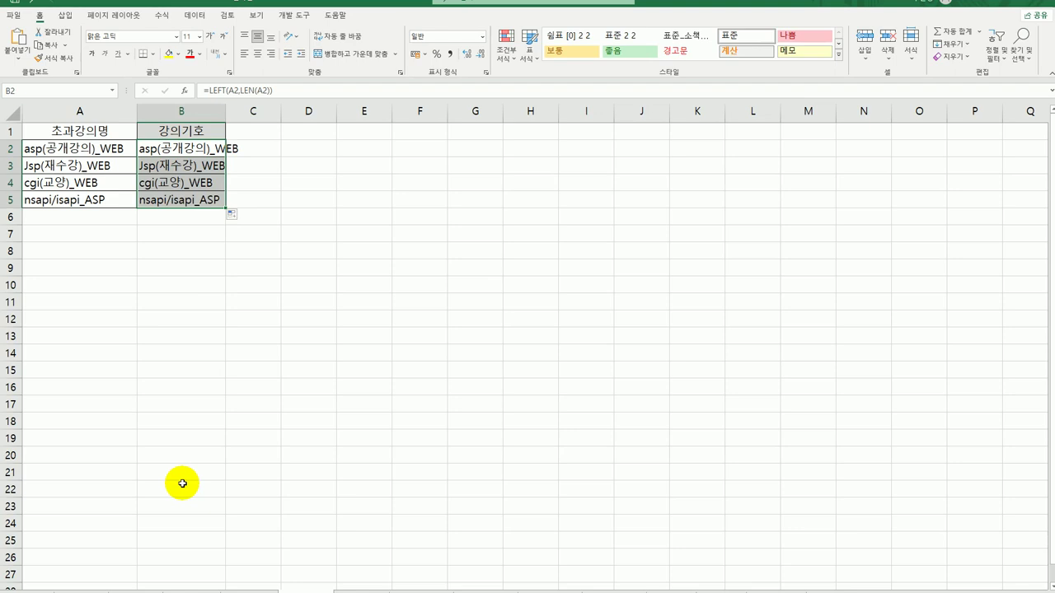
{"action": "double_click", "coordinate": [208, 150]}
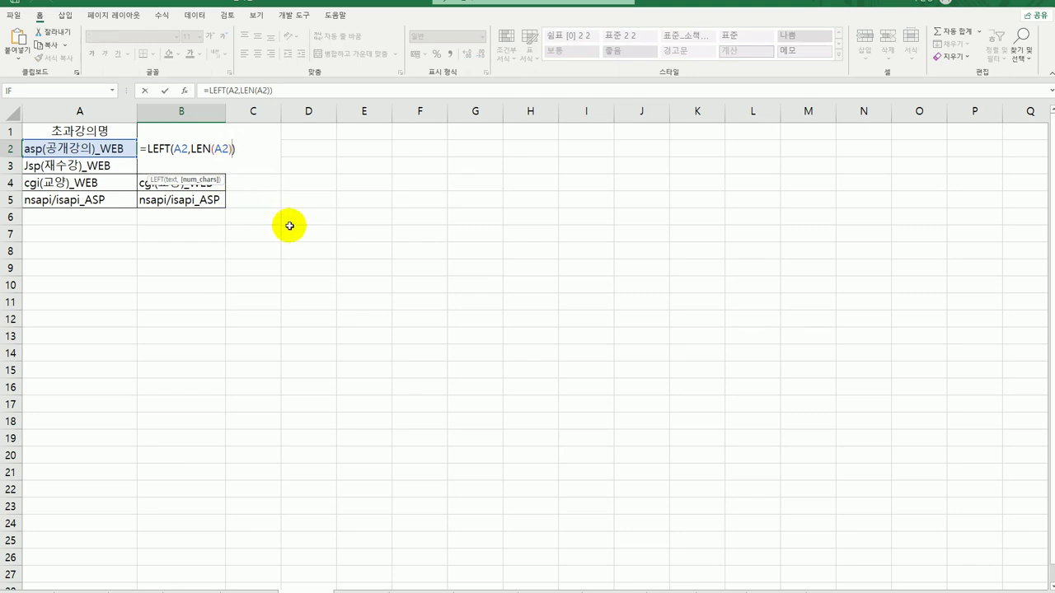
{"action": "type", "text": "-4"}
{"action": "key", "text": "ctrl+Return"}
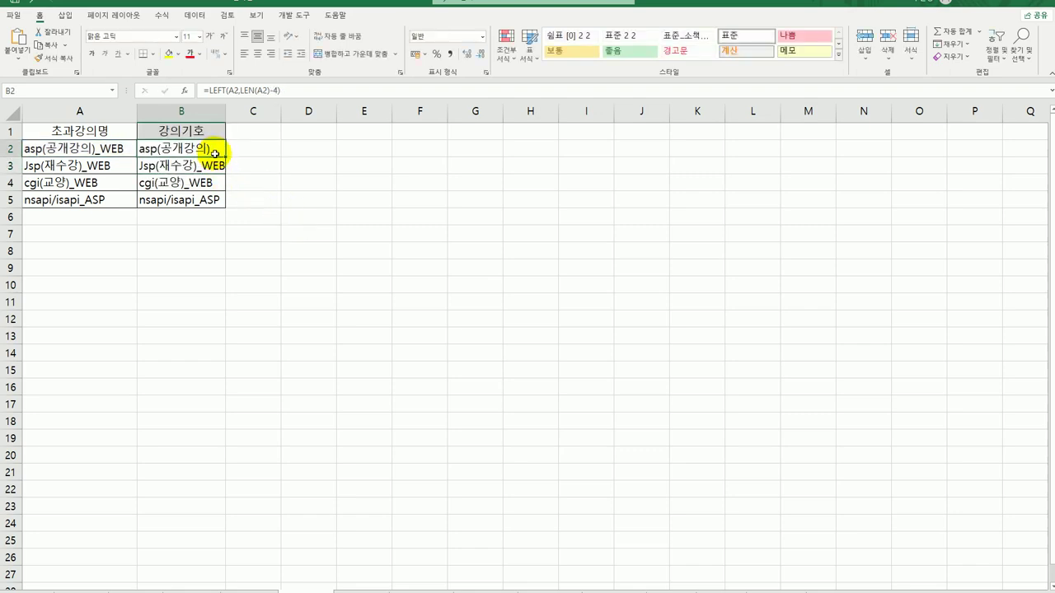
{"action": "left_click_drag", "start_coordinate": [216, 154], "coordinate": [217, 206]}
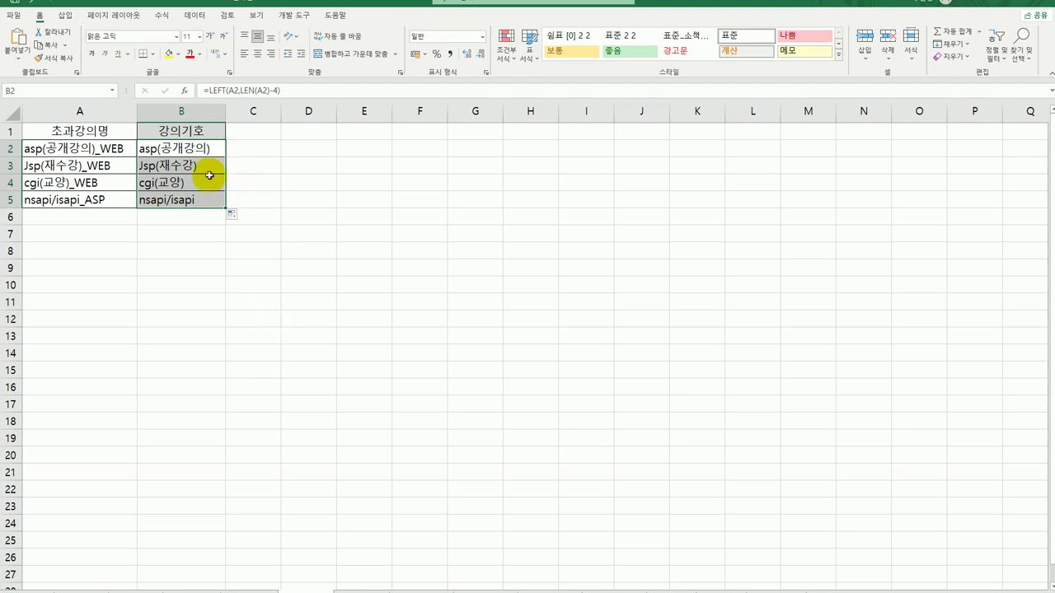
Step: Wrap the B2 formula in UPPER as =UPPER(LEFT(A2,LEN(A2)-4)) and fill it down to B5
{"action": "double_click", "coordinate": [189, 150]}
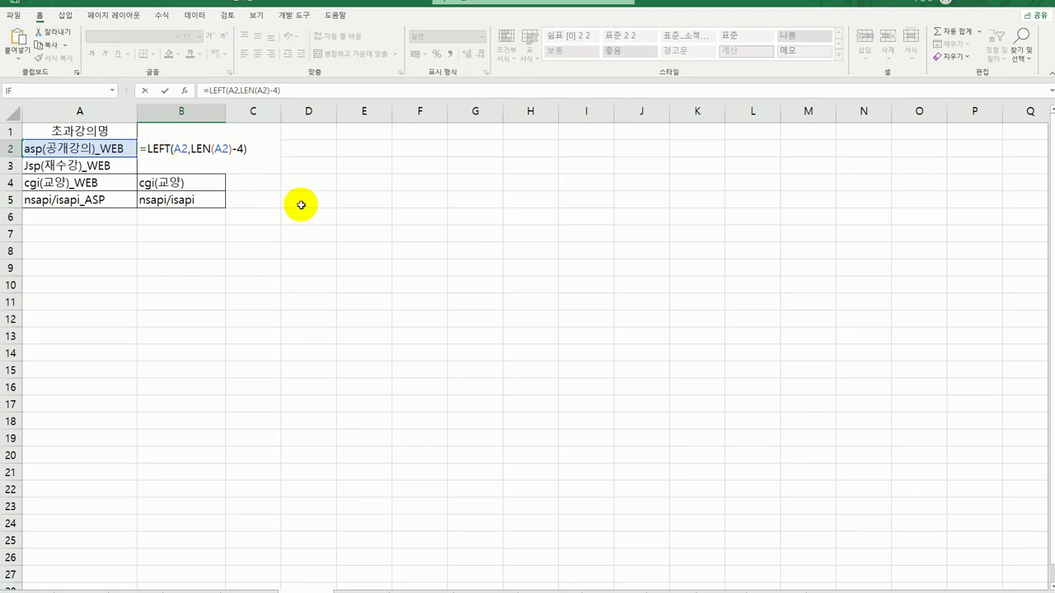
{"action": "type", "text": "upp"}
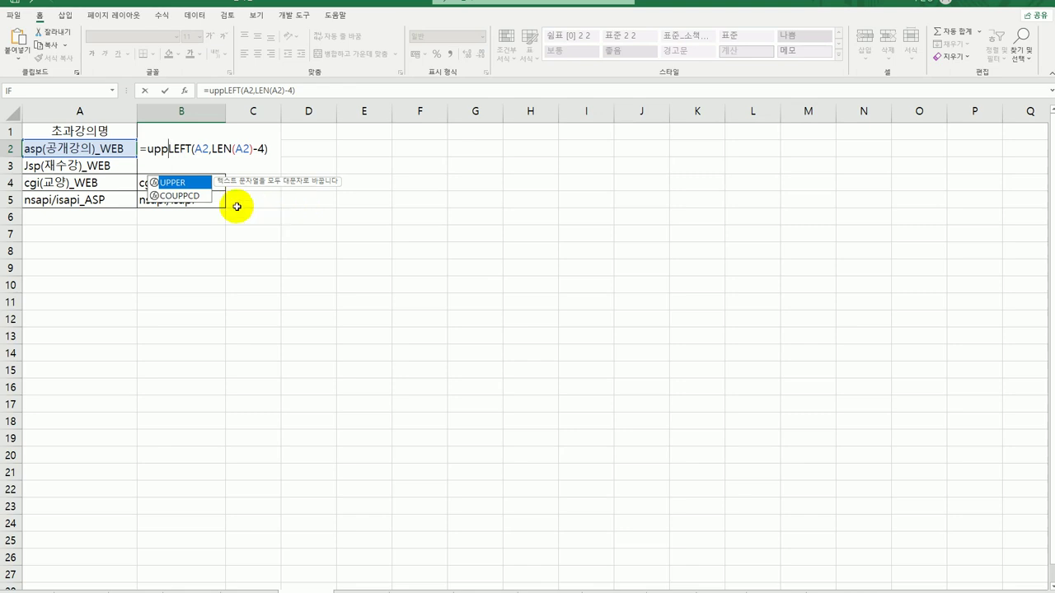
{"action": "double_click", "coordinate": [182, 182]}
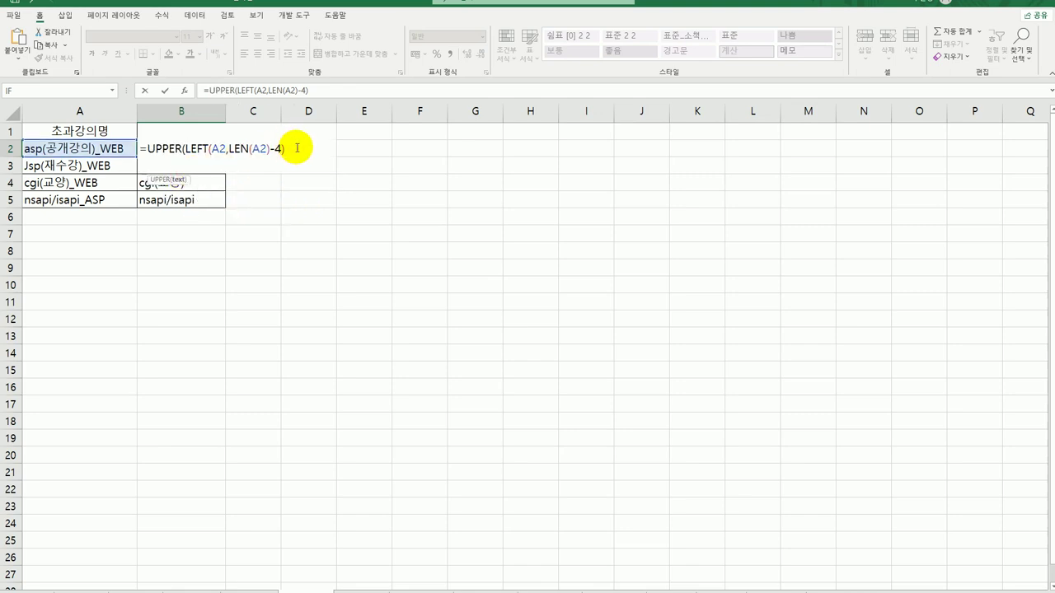
{"action": "left_click", "coordinate": [288, 149]}
{"action": "type", "text": ")"}
{"action": "key", "text": "Return"}
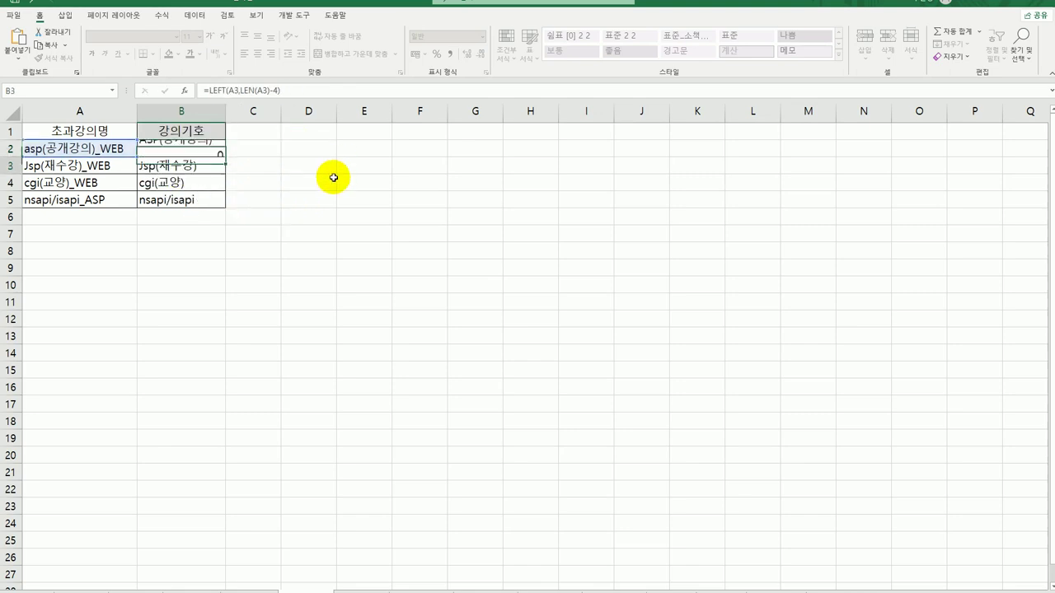
{"action": "left_click", "coordinate": [222, 150]}
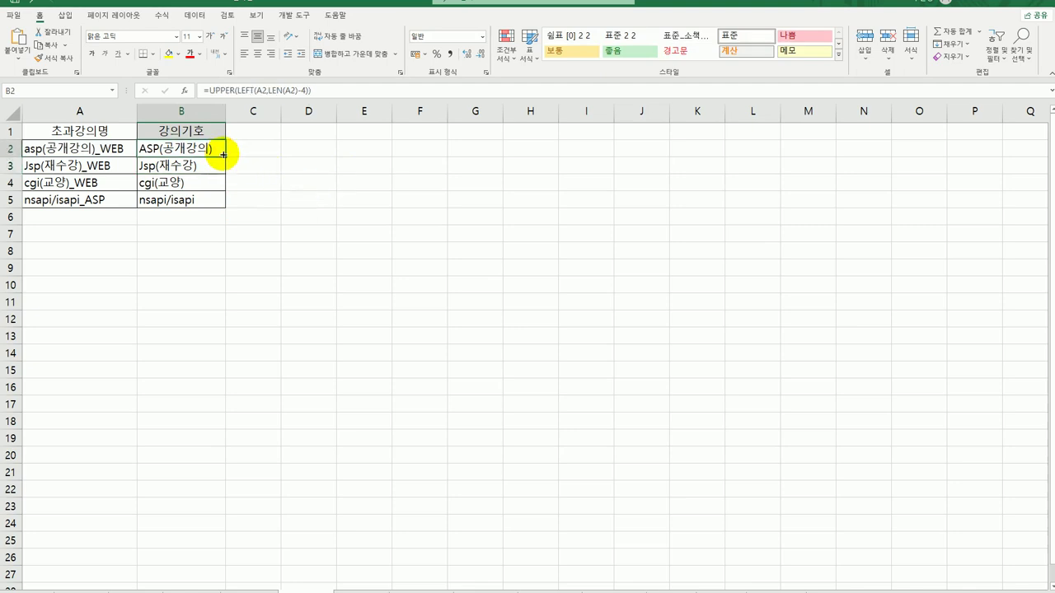
{"action": "left_click_drag", "start_coordinate": [224, 157], "coordinate": [220, 207]}
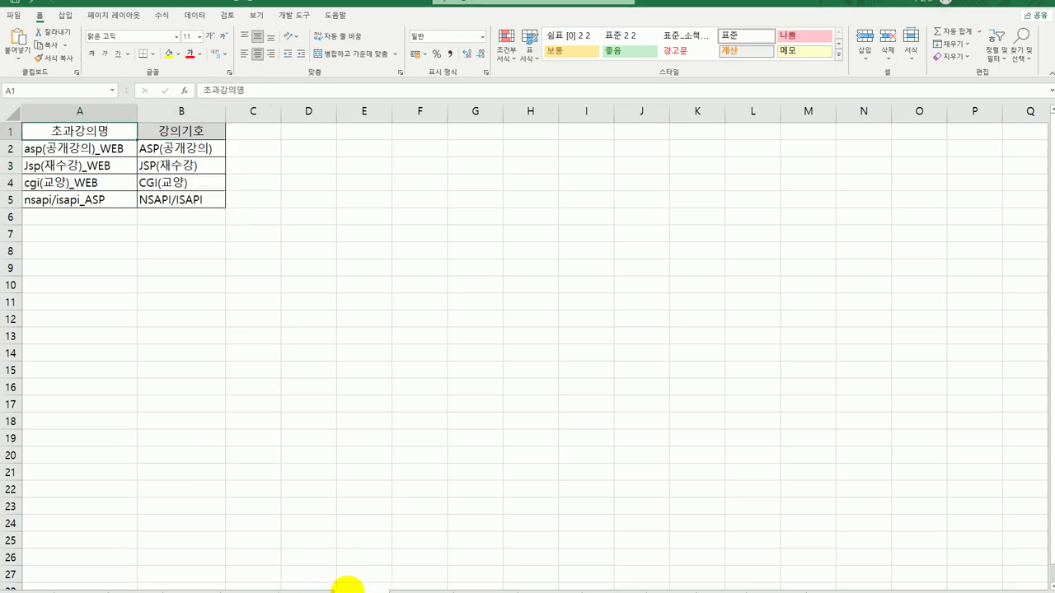
Step: On the sheet with the 영어단어 교정 table, enter =PROPER(B3) in C3 of the 수정 column and fill it down to C5
{"action": "left_click", "coordinate": [352, 587]}
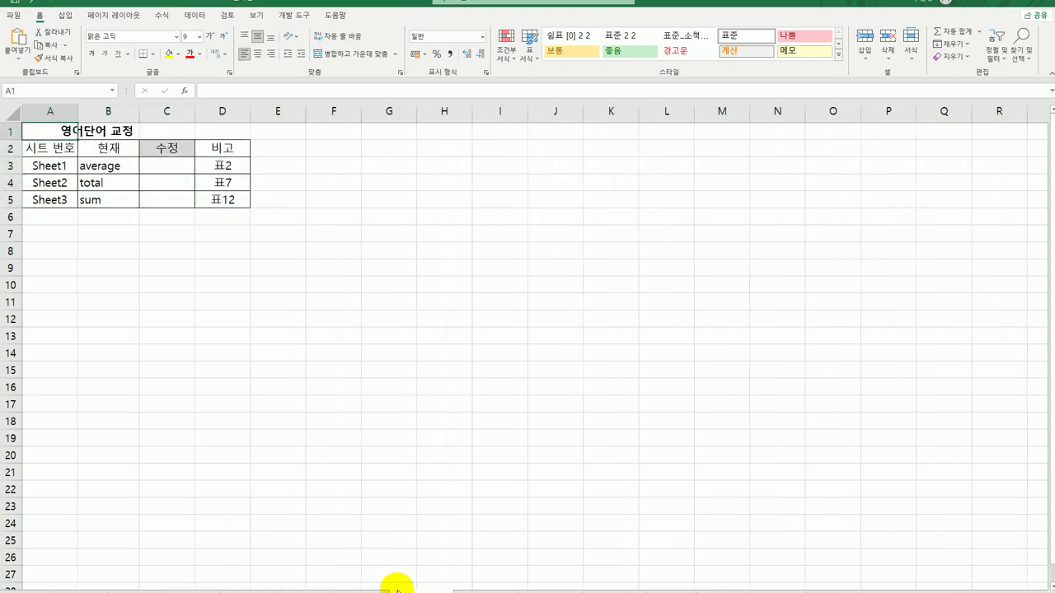
{"action": "left_click", "coordinate": [171, 173]}
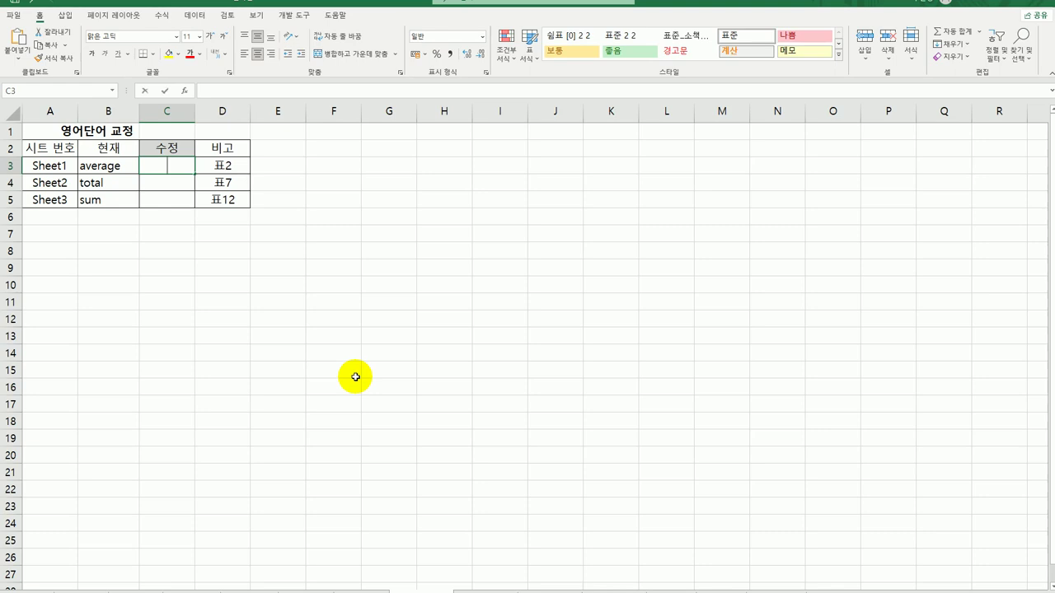
{"action": "type", "text": "="}
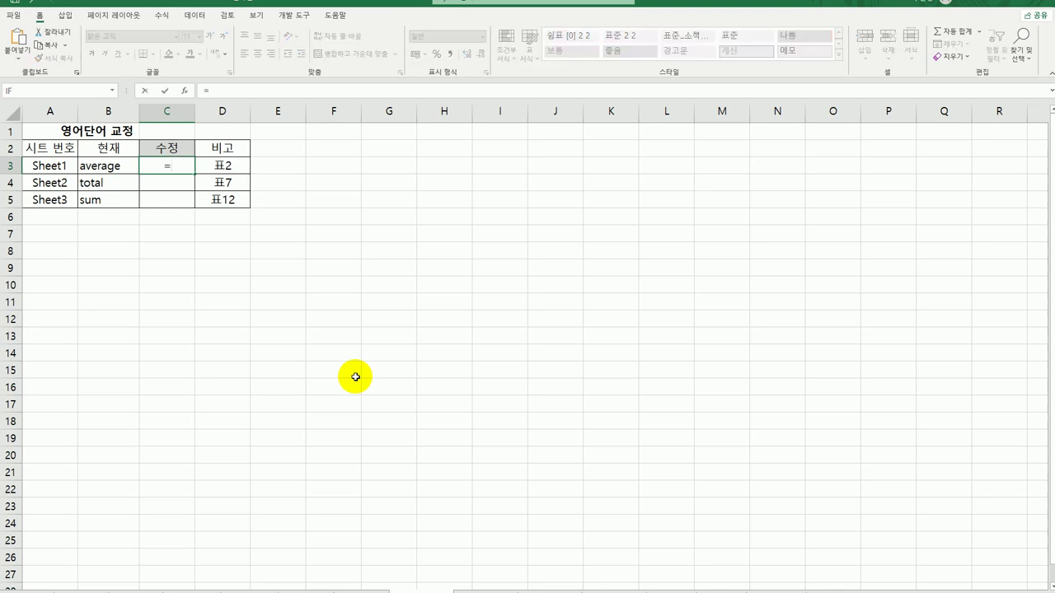
{"action": "type", "text": "pro"}
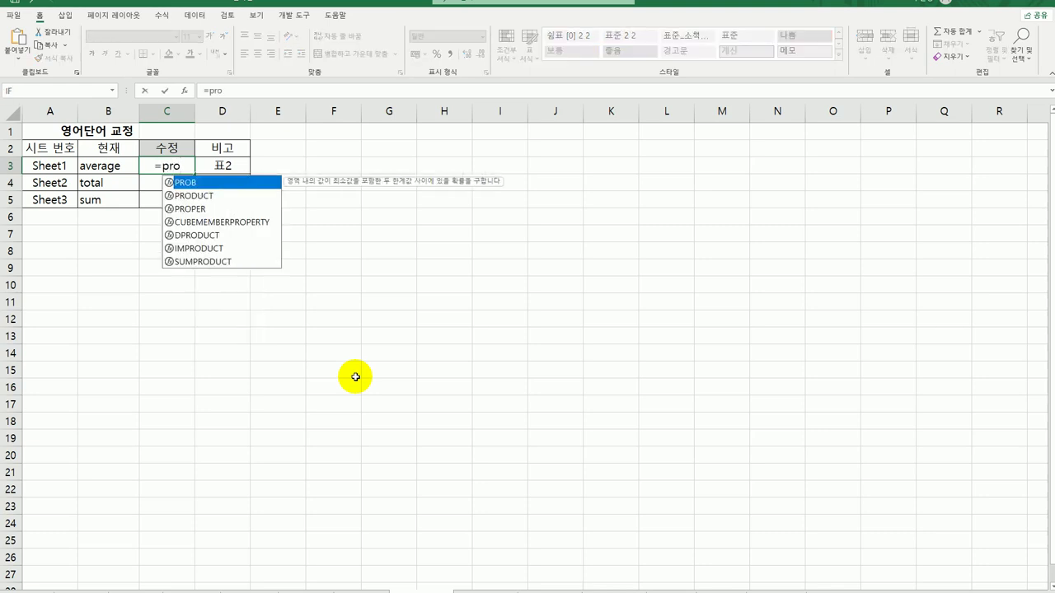
{"action": "left_click", "coordinate": [206, 211]}
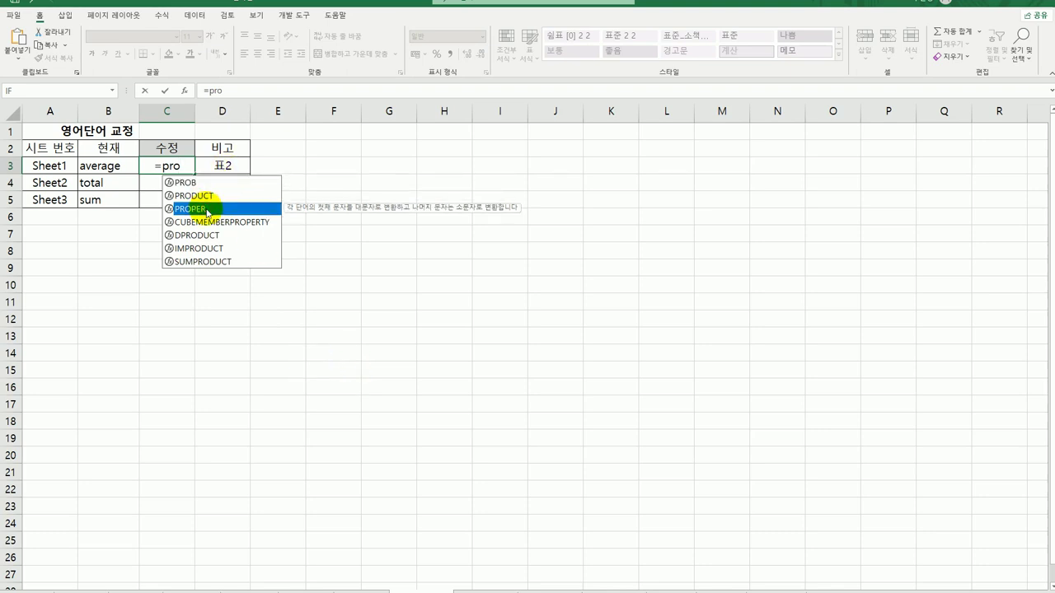
{"action": "double_click", "coordinate": [206, 211]}
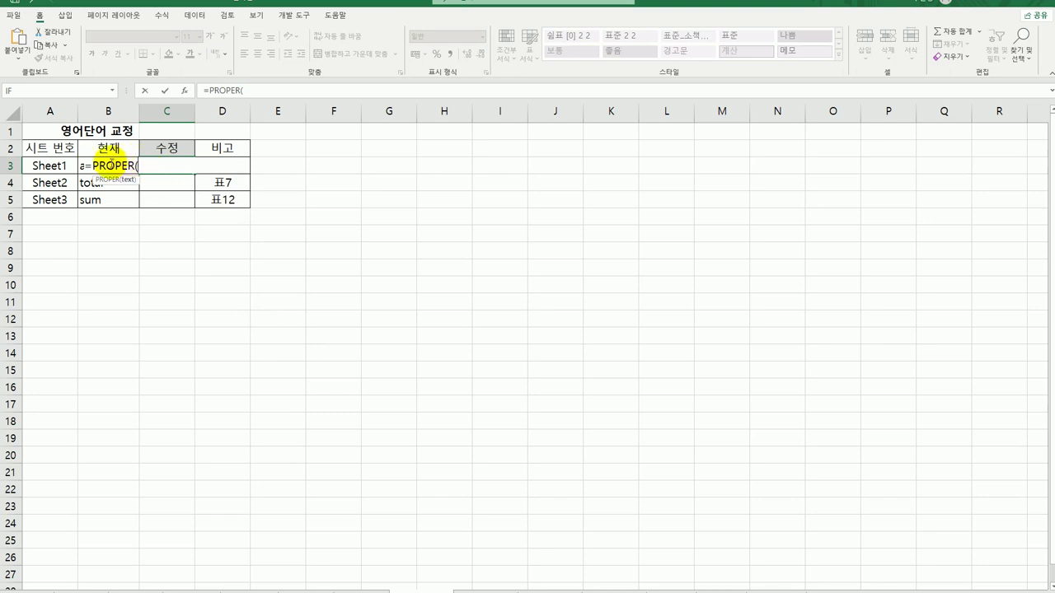
{"action": "left_click", "coordinate": [88, 167]}
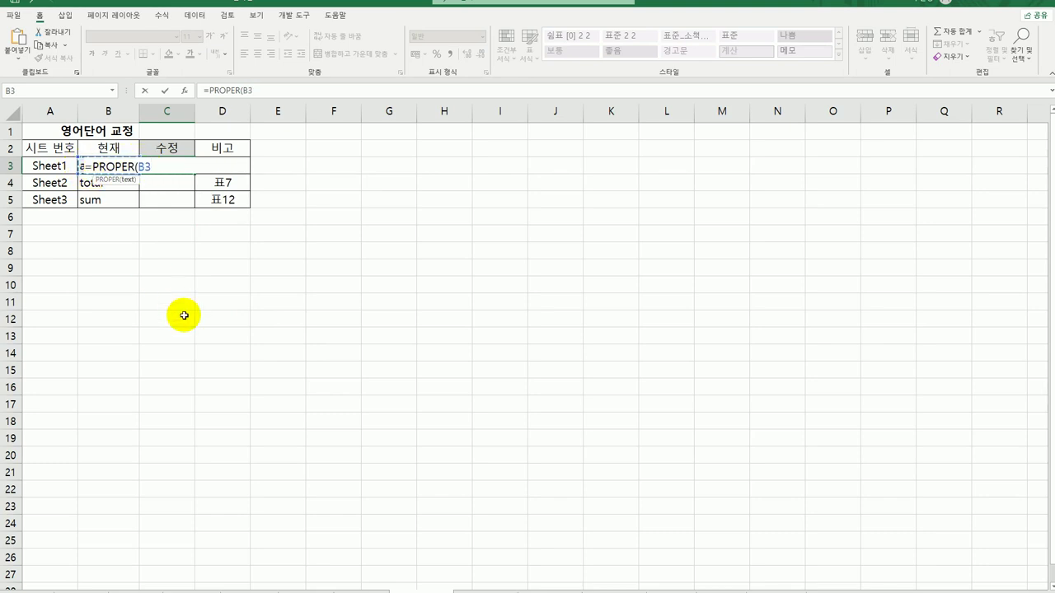
{"action": "type", "text": ")"}
{"action": "key", "text": "Return"}
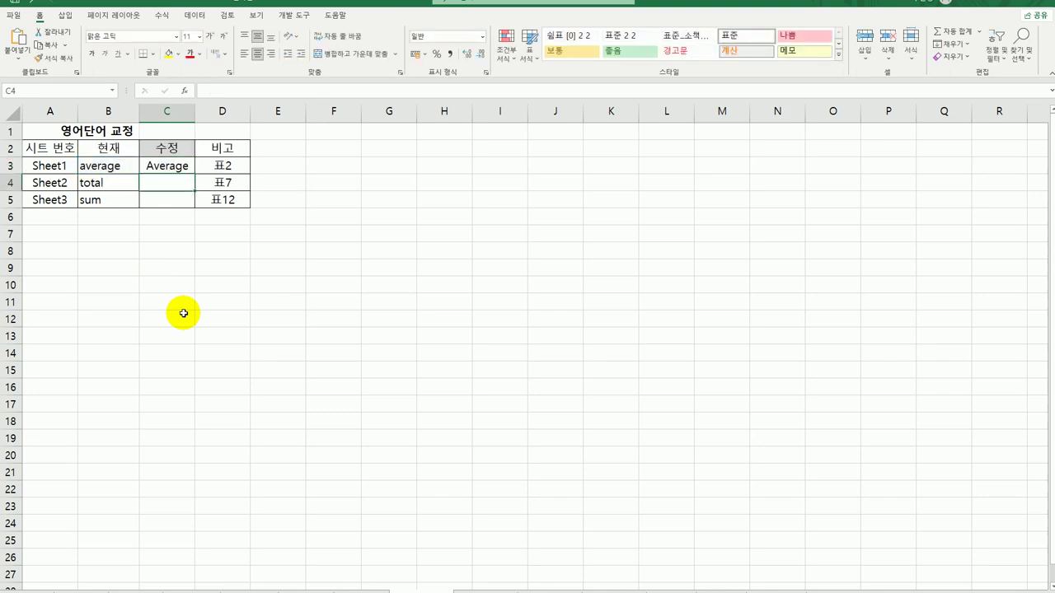
{"action": "left_click", "coordinate": [183, 166]}
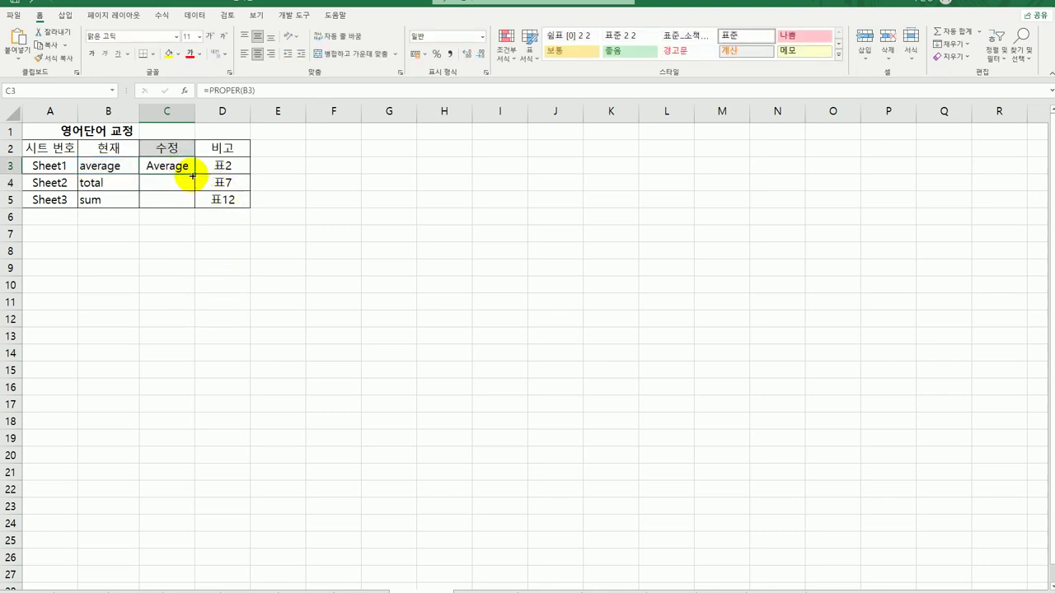
{"action": "left_click_drag", "start_coordinate": [193, 173], "coordinate": [192, 209]}
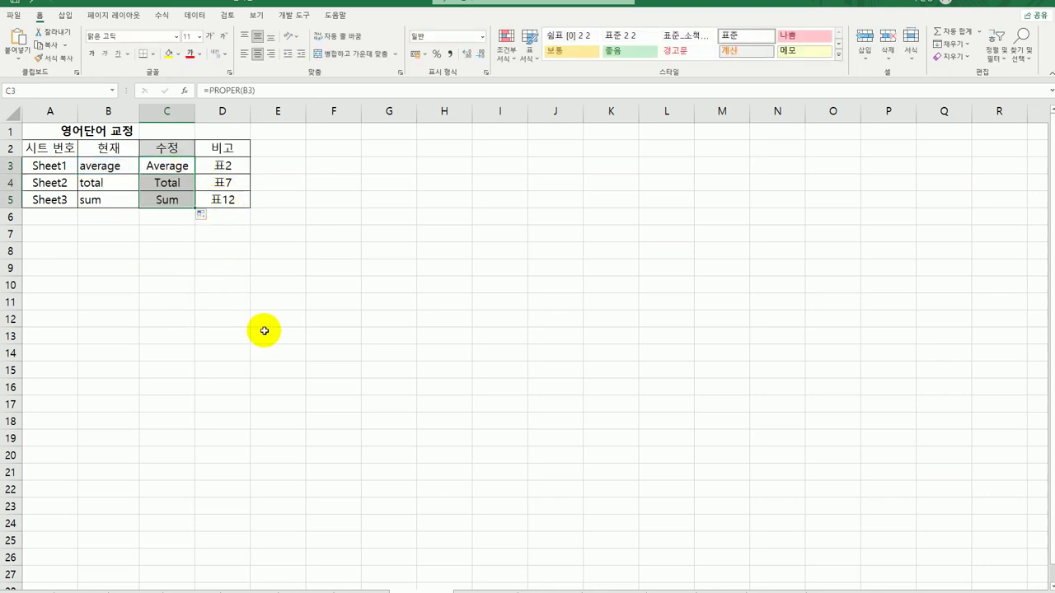
Step: Go to the sheet with the [표1] 세계 클럽컵 축구대회 table
{"action": "left_click", "coordinate": [171, 204]}
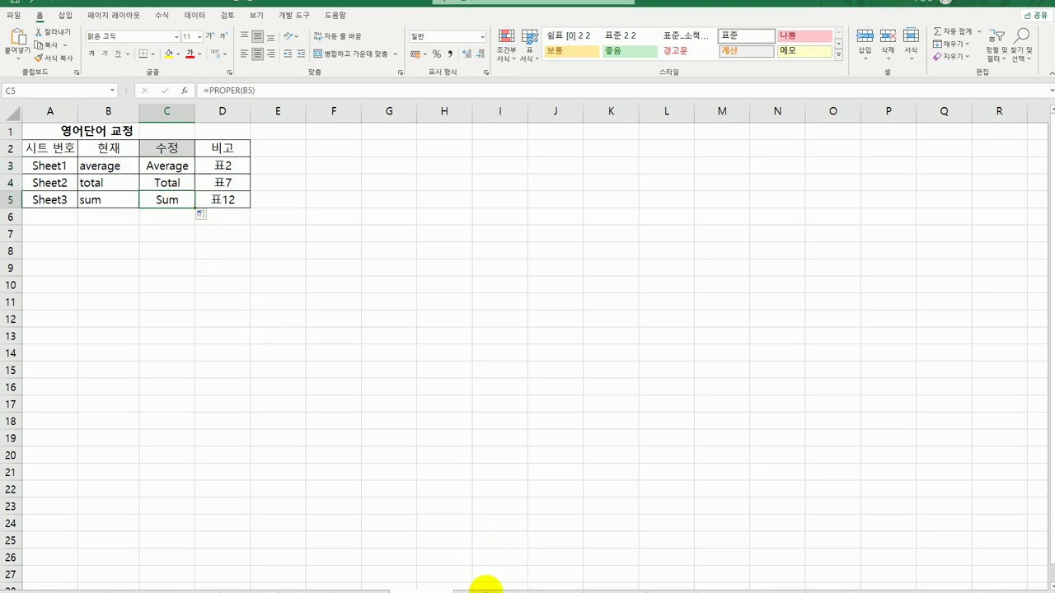
{"action": "left_click", "coordinate": [483, 589]}
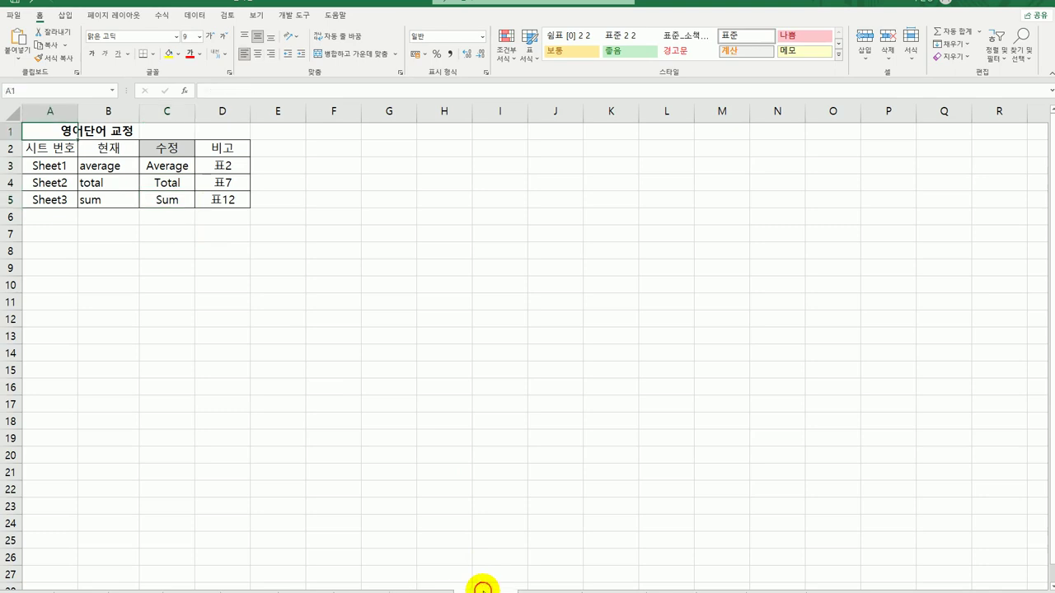
{"action": "left_click", "coordinate": [431, 587]}
{"action": "left_click", "coordinate": [472, 588]}
{"action": "key", "text": "ctrl+Page_Down"}
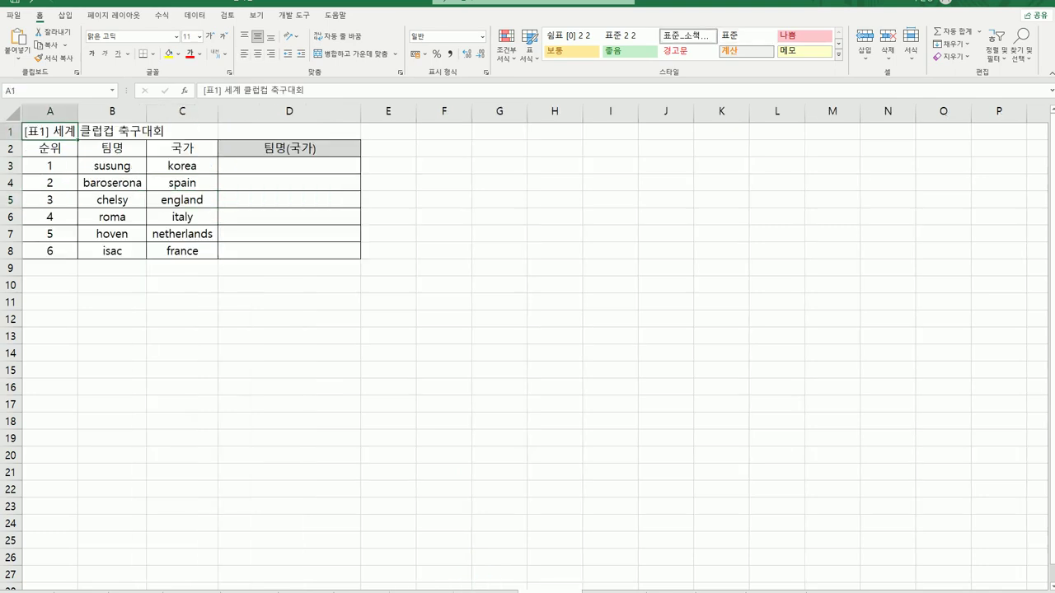
Step: Enter =UPPER(B3) in D3 of the 팀명(국가) column to capitalise the team name
{"action": "left_click", "coordinate": [306, 171]}
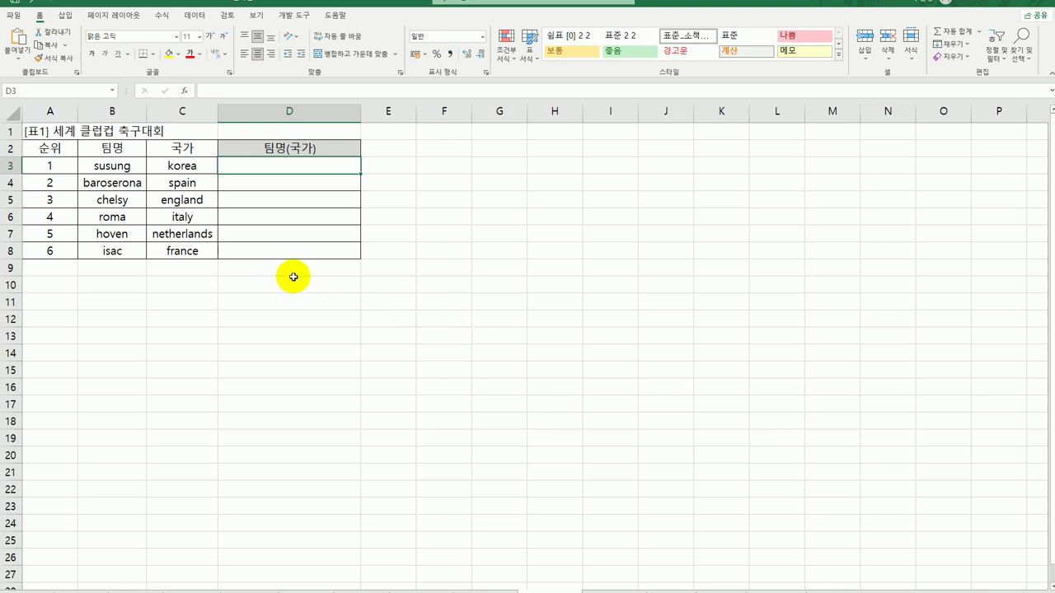
{"action": "left_click", "coordinate": [124, 169]}
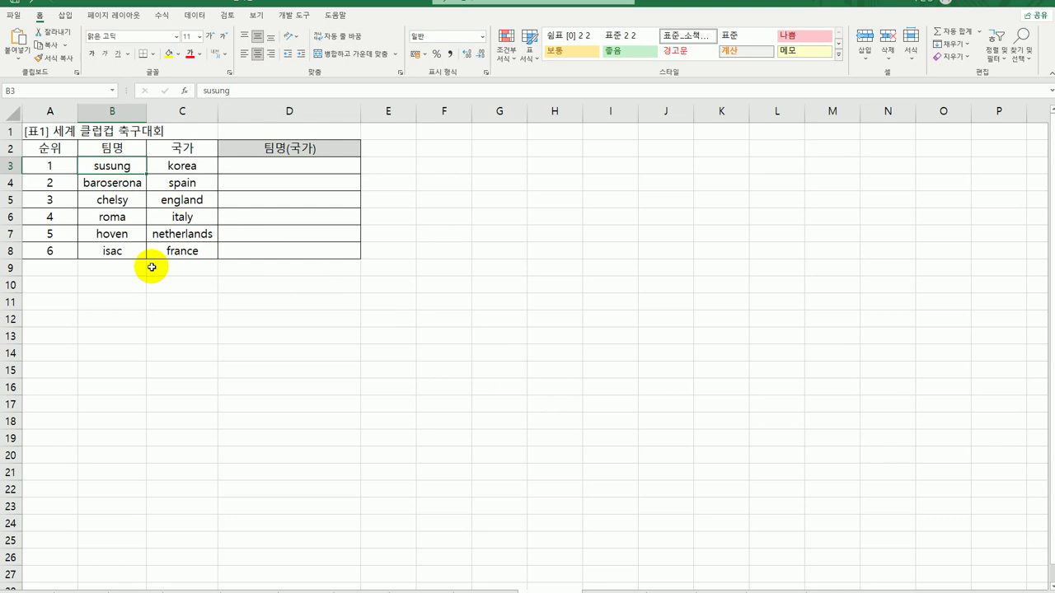
{"action": "left_click", "coordinate": [174, 162]}
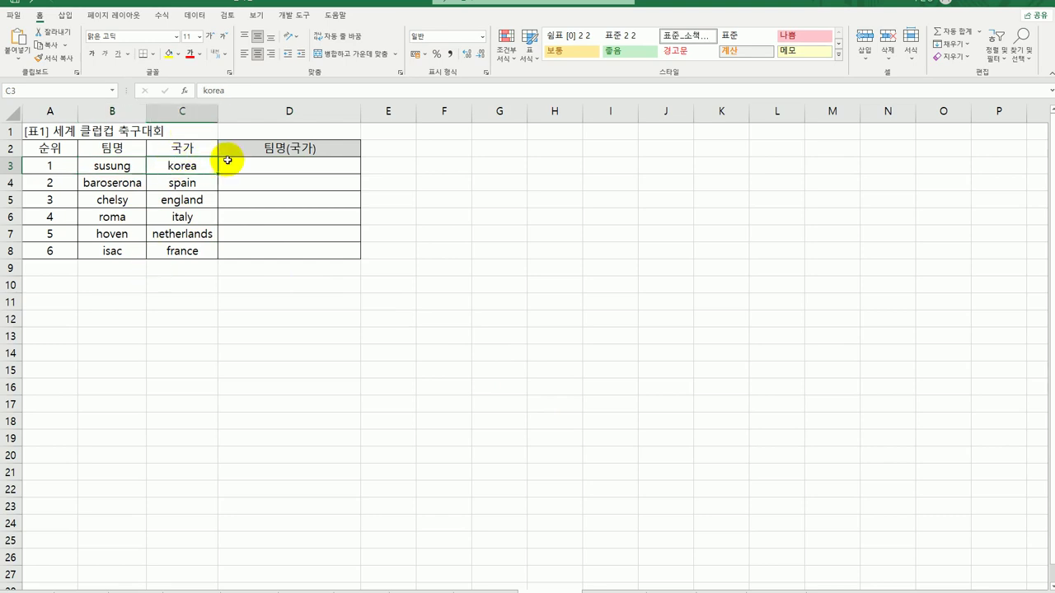
{"action": "left_click", "coordinate": [230, 164]}
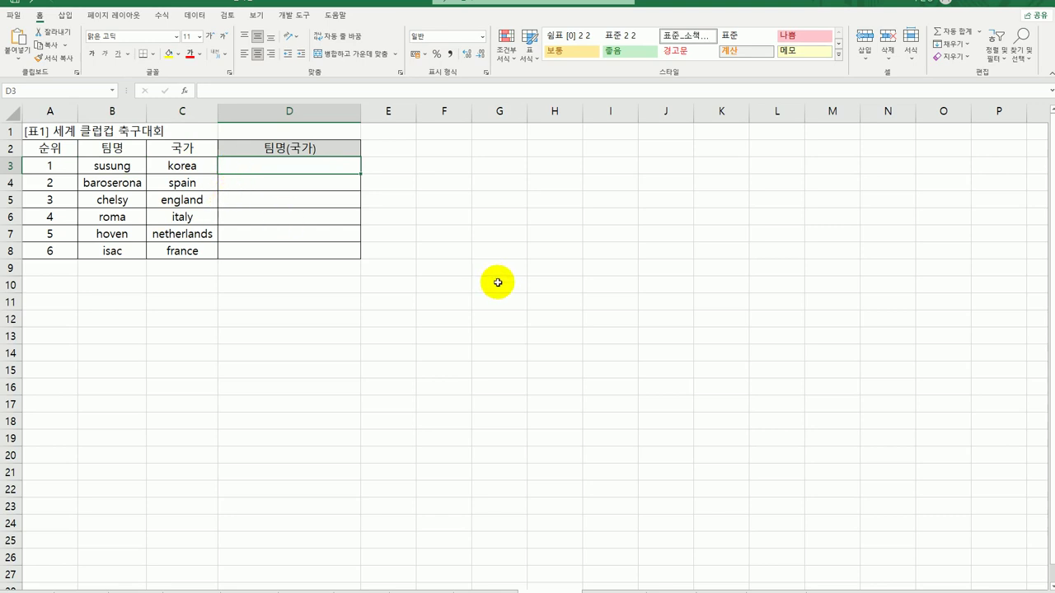
{"action": "type", "text": "="}
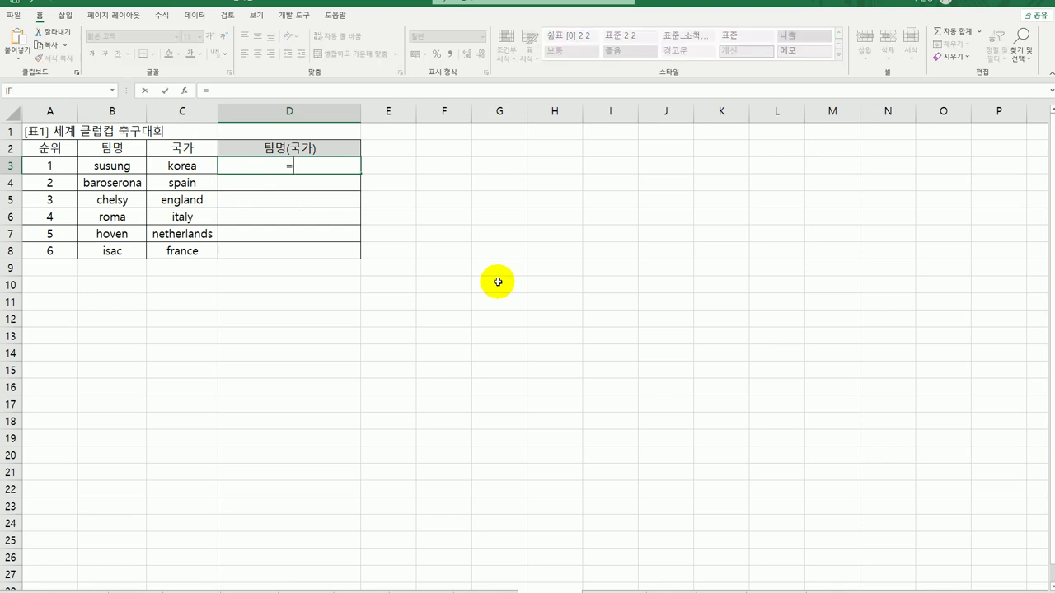
{"action": "type", "text": "up"}
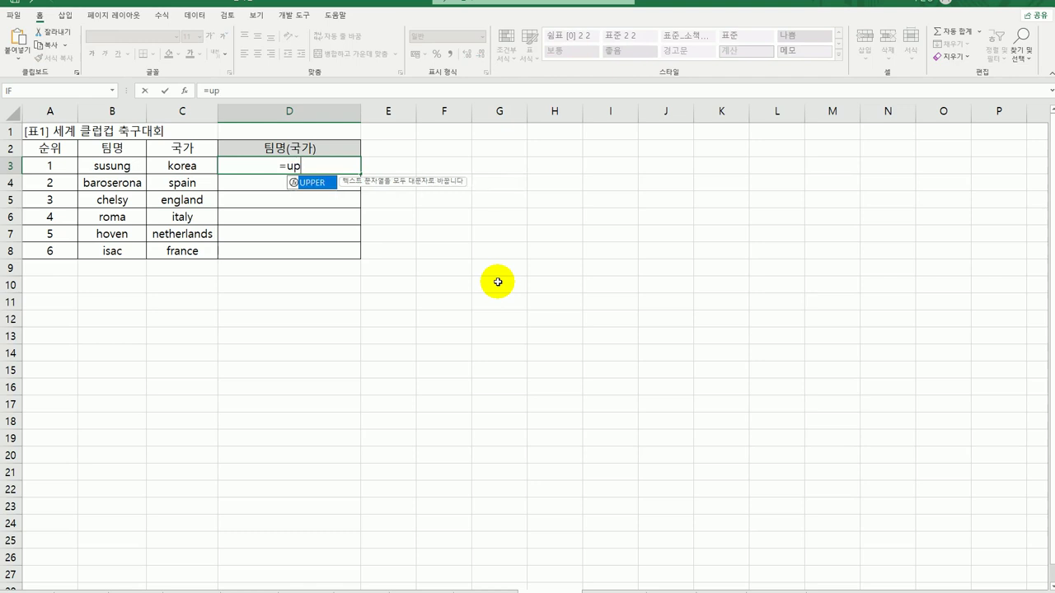
{"action": "double_click", "coordinate": [315, 182]}
{"action": "left_click", "coordinate": [108, 166]}
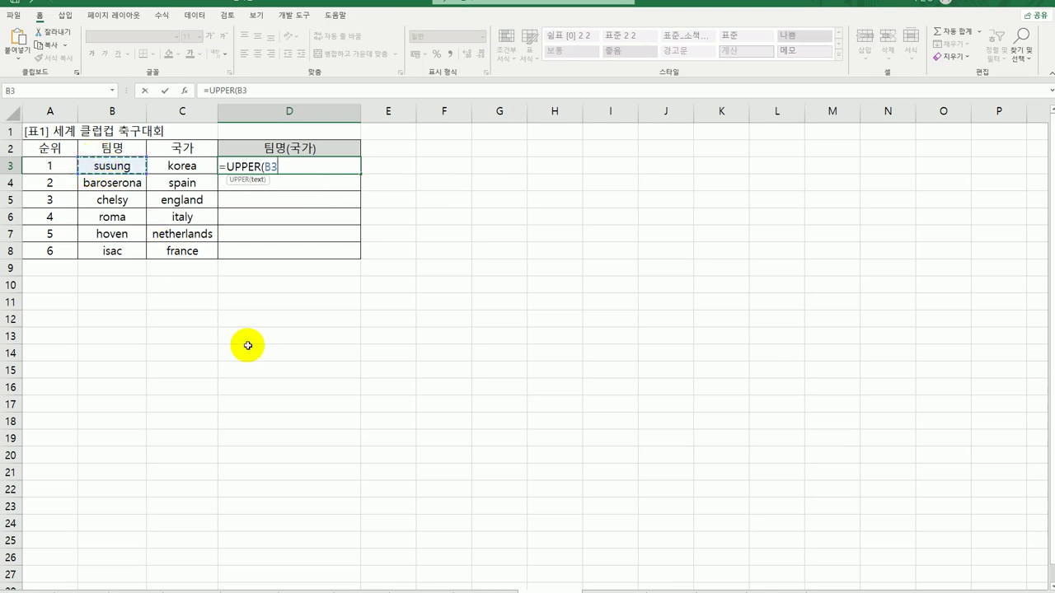
{"action": "type", "text": ")"}
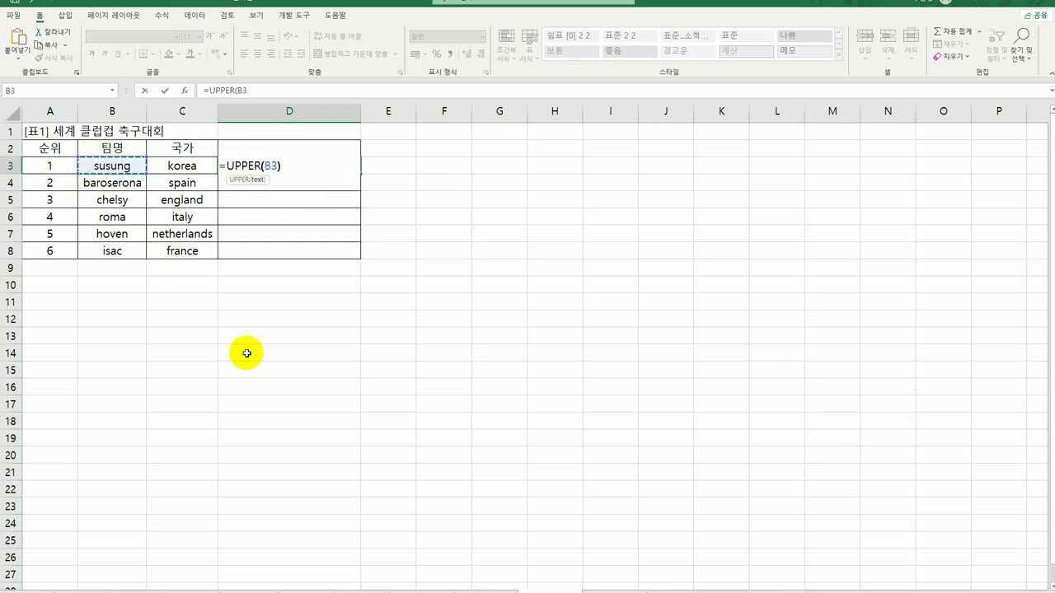
{"action": "key", "text": "Return"}
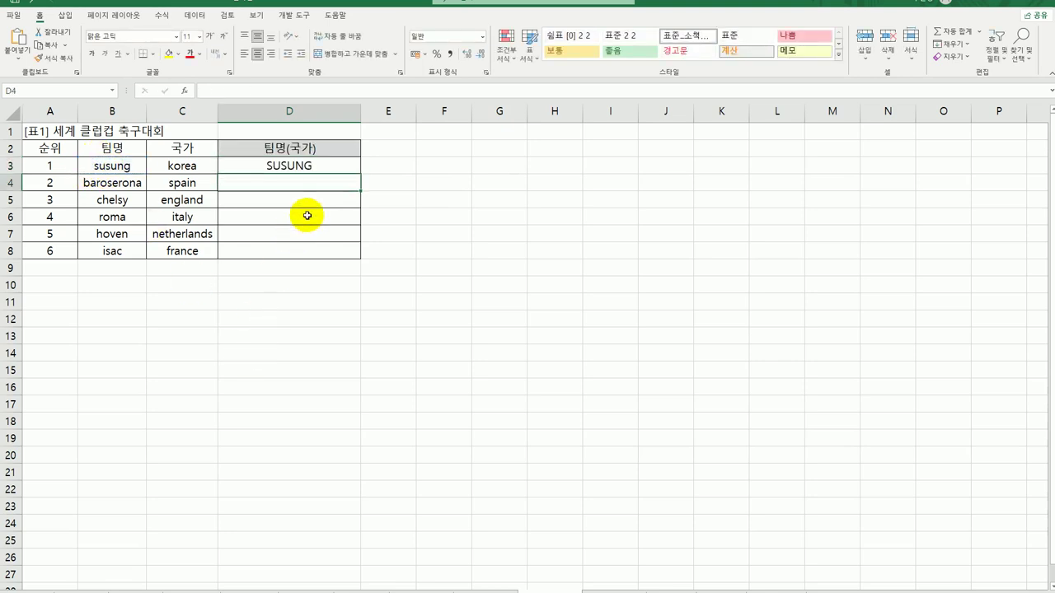
Step: Extend the D3 formula to =UPPER(B3)&"("&PROPER(C3)&")" and fill it down to D8
{"action": "double_click", "coordinate": [333, 164]}
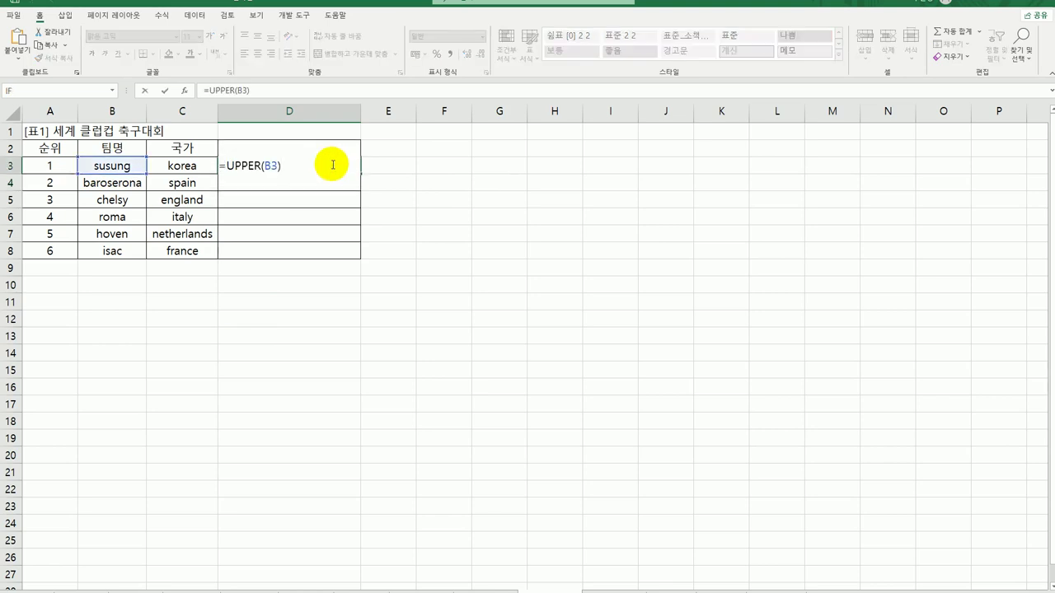
{"action": "type", "text": "&\"(\"&pro"}
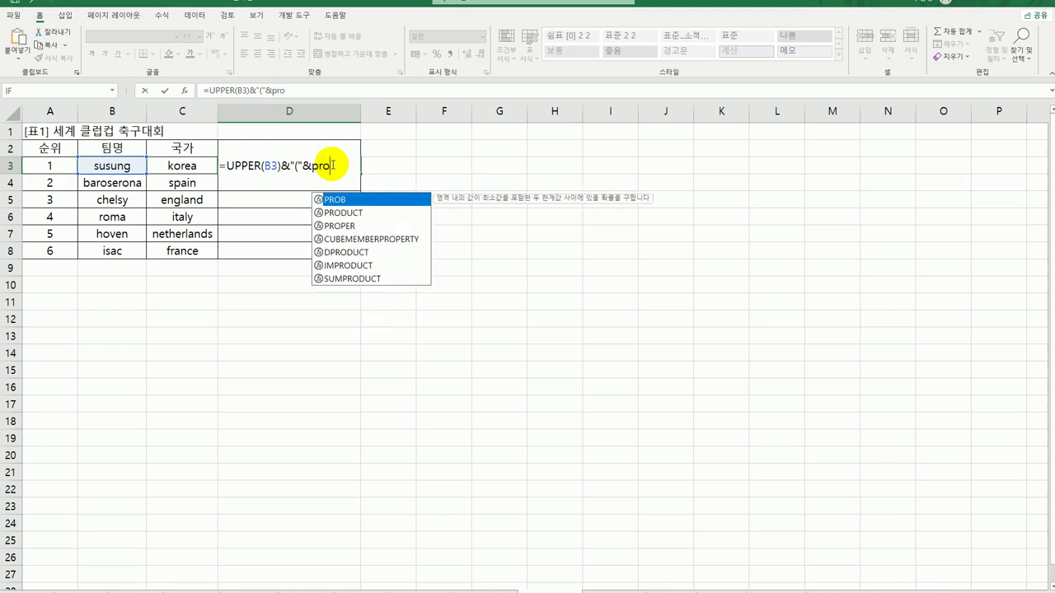
{"action": "double_click", "coordinate": [358, 227]}
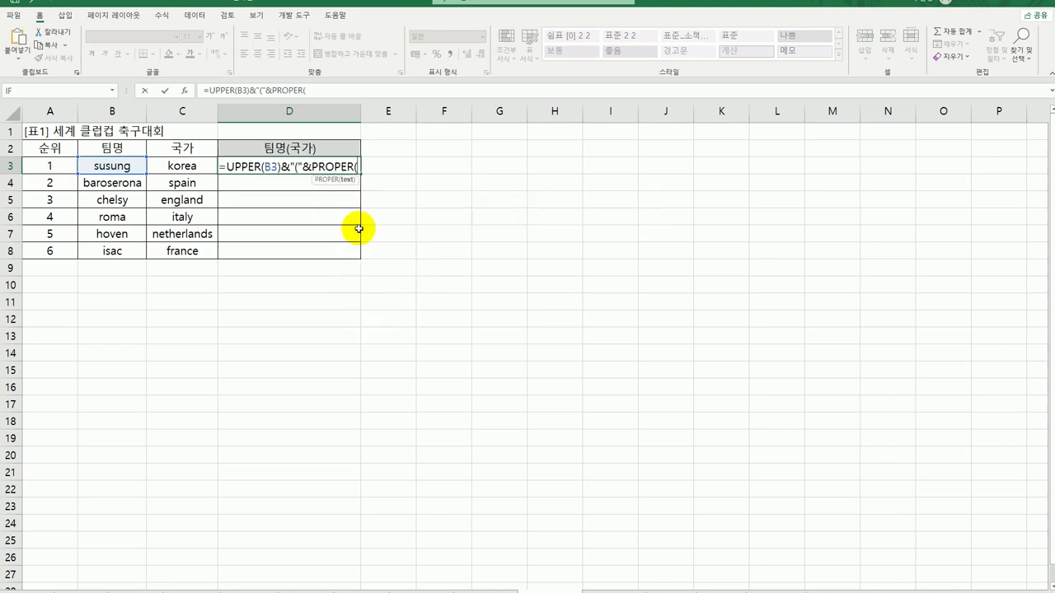
{"action": "left_click", "coordinate": [206, 166]}
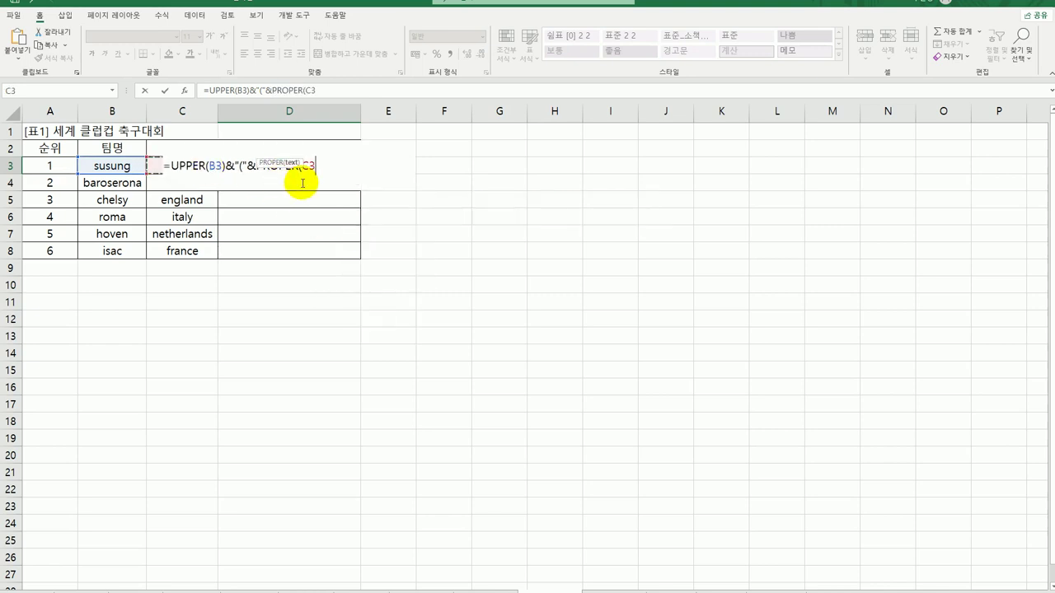
{"action": "type", "text": ")&"}
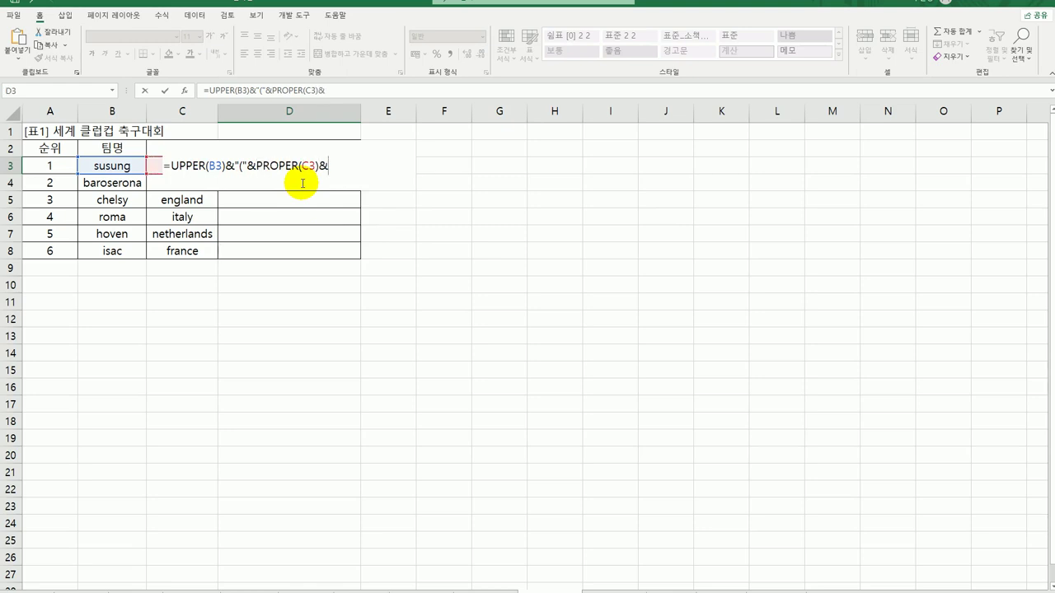
{"action": "type", "text": "\")"}
{"action": "key", "text": "Return"}
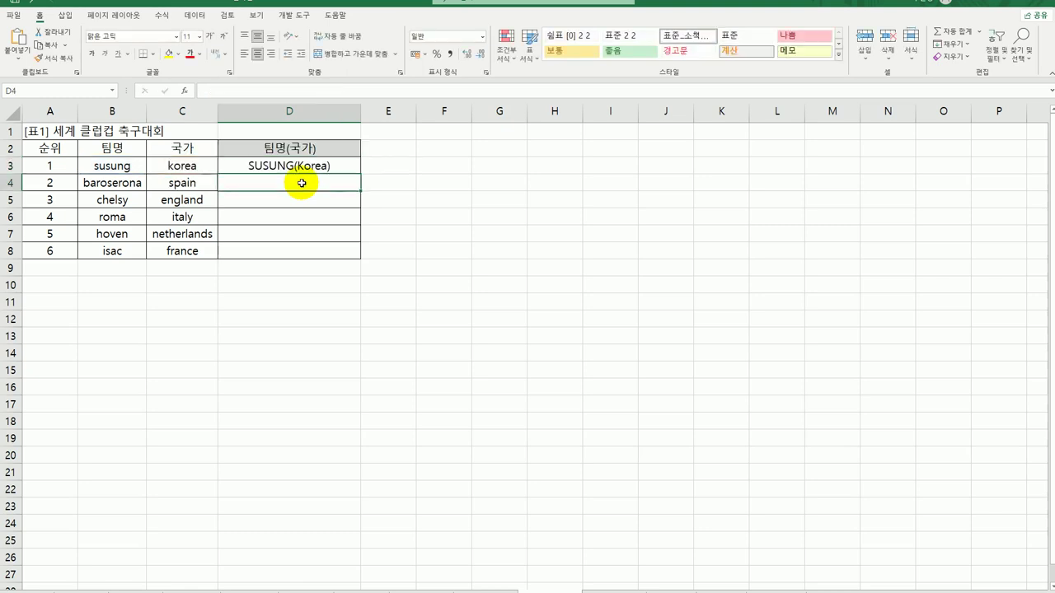
{"action": "left_click", "coordinate": [336, 160]}
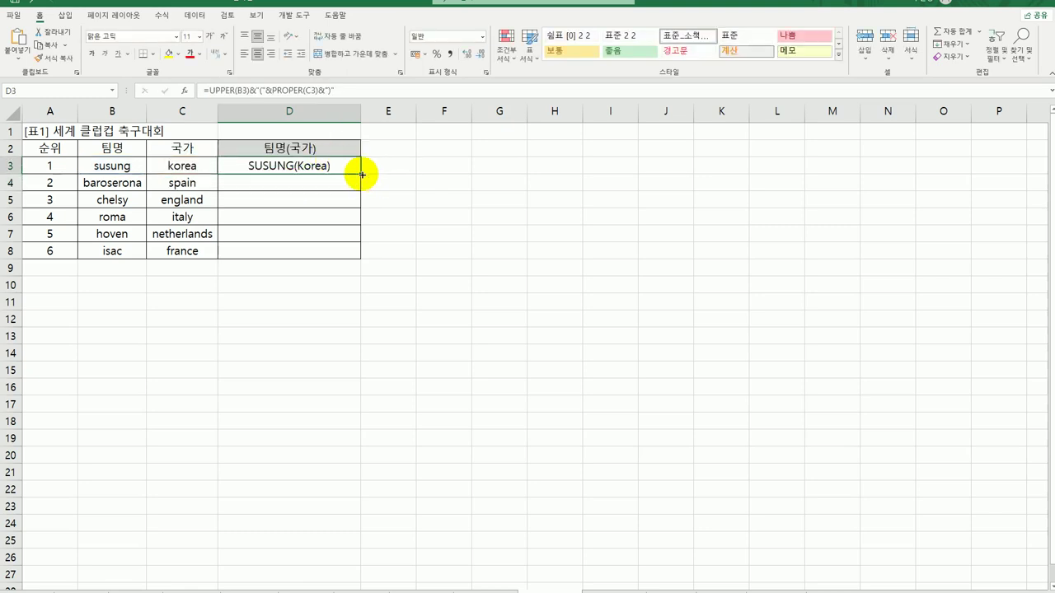
{"action": "double_click", "coordinate": [361, 173]}
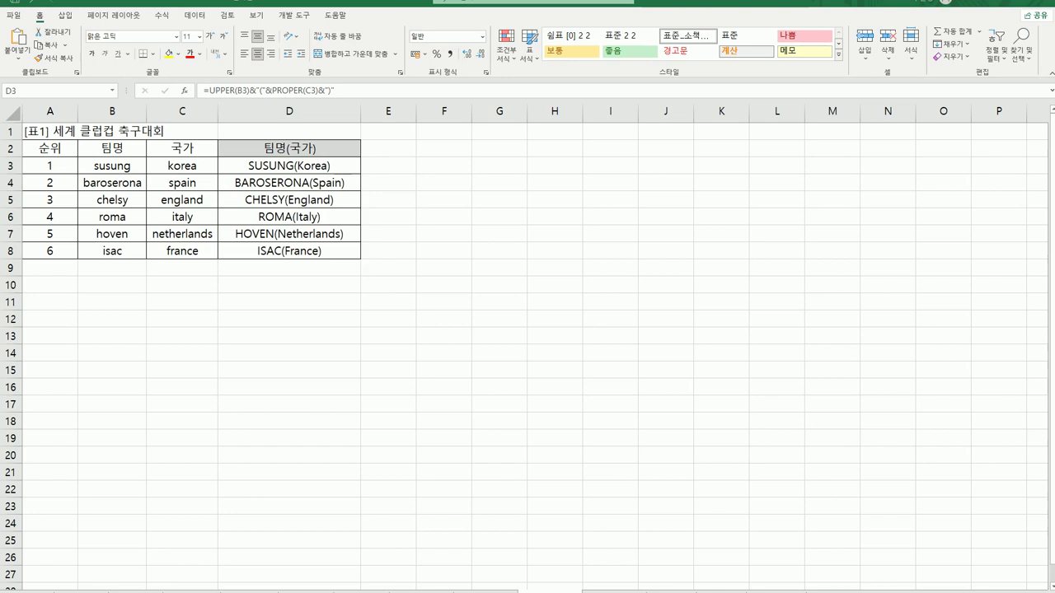
{"action": "key", "text": "ctrl+shift+Down"}
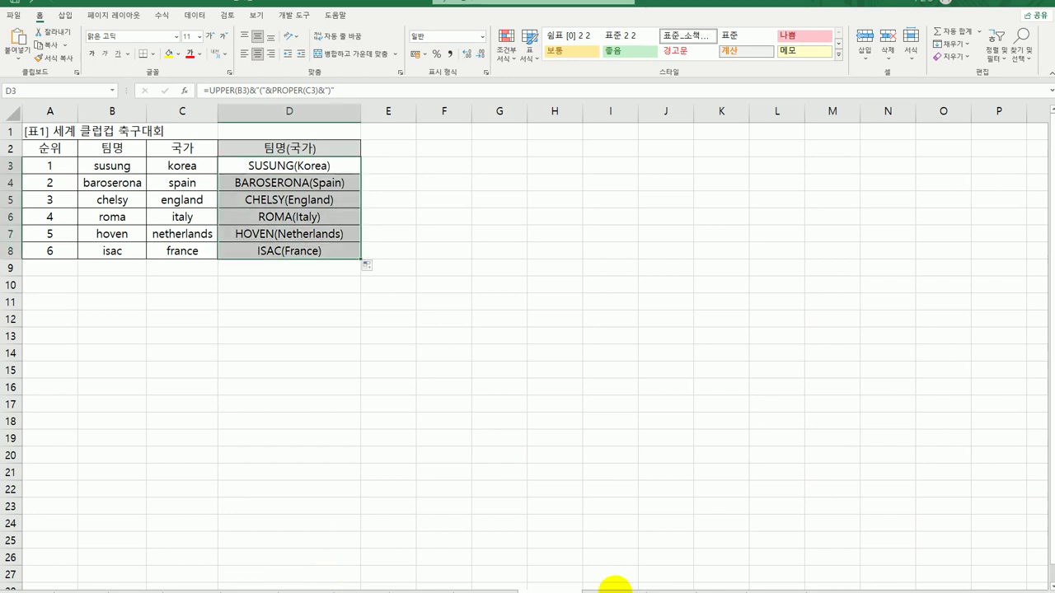
Step: Go to the sheet with the Beauty news table and its empty 회사명 column
{"action": "key", "text": "ctrl+Home"}
{"action": "key", "text": "ctrl+y"}
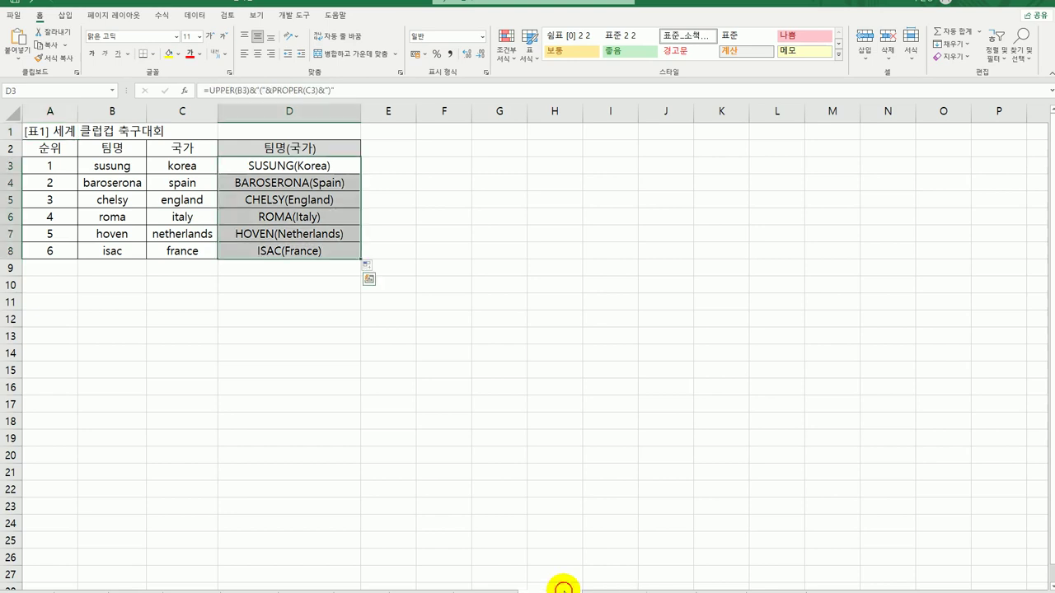
{"action": "key", "text": "ctrl+Home"}
{"action": "key", "text": "ctrl+Page_Down"}
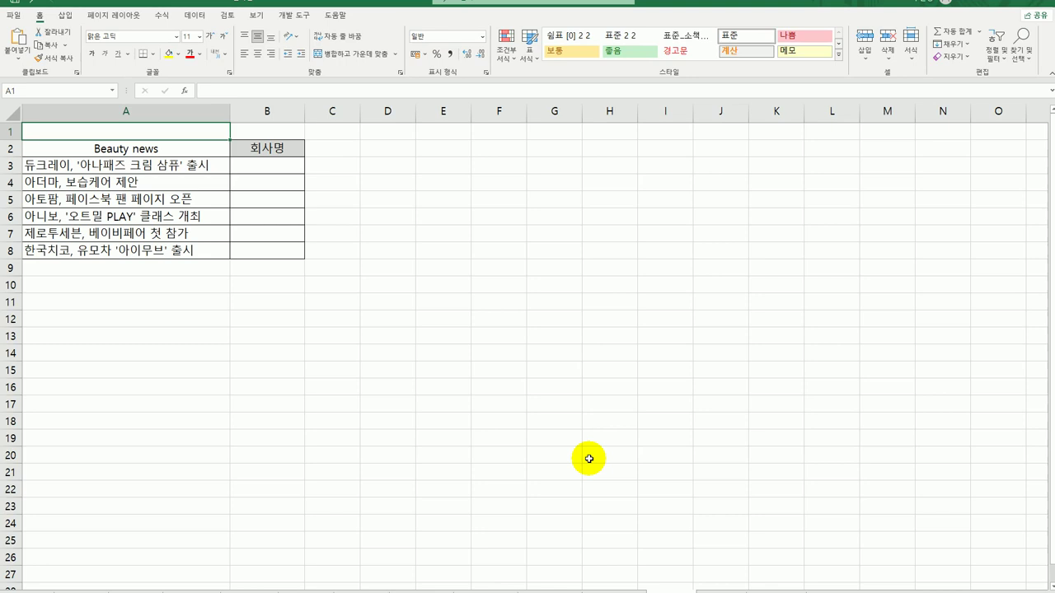
{"action": "left_click", "coordinate": [262, 166]}
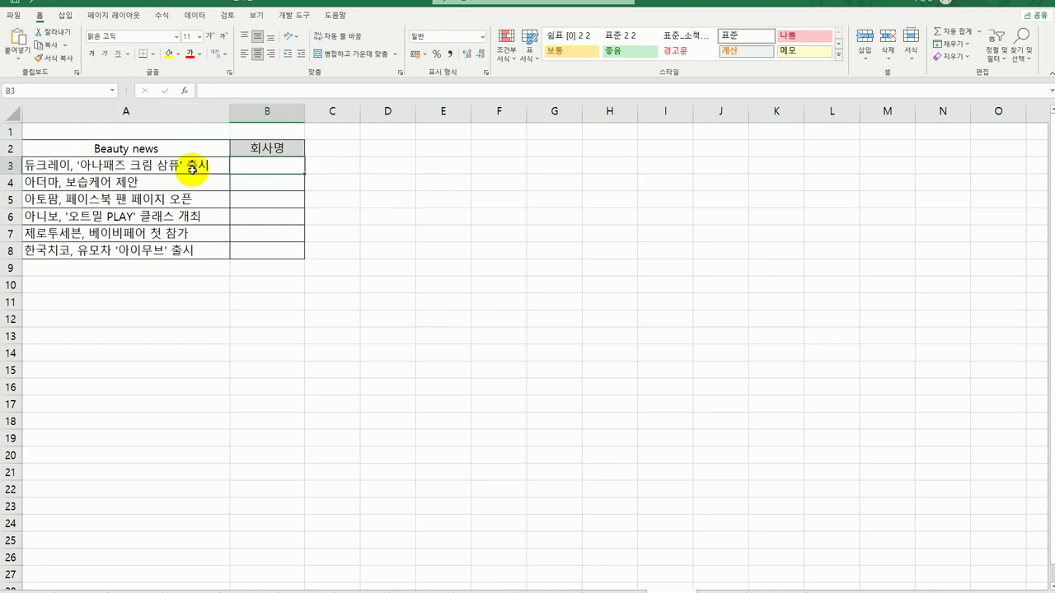
{"action": "left_click", "coordinate": [192, 169]}
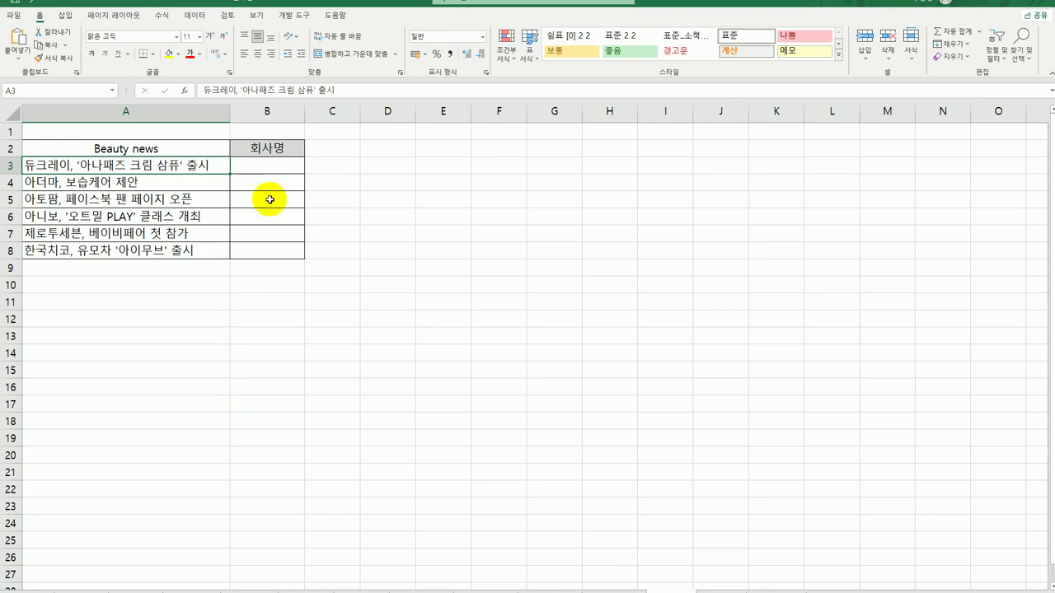
Step: Enter =FIND(",",A3) in B3 of the 회사명 column to locate the comma, and fill it down to B8
{"action": "left_click", "coordinate": [262, 165]}
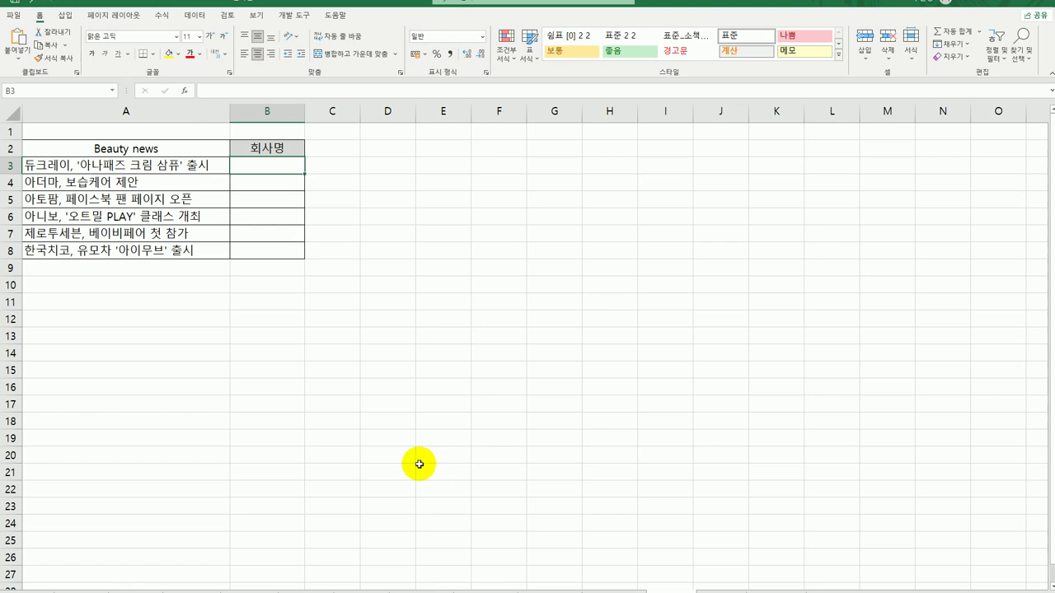
{"action": "type", "text": "="}
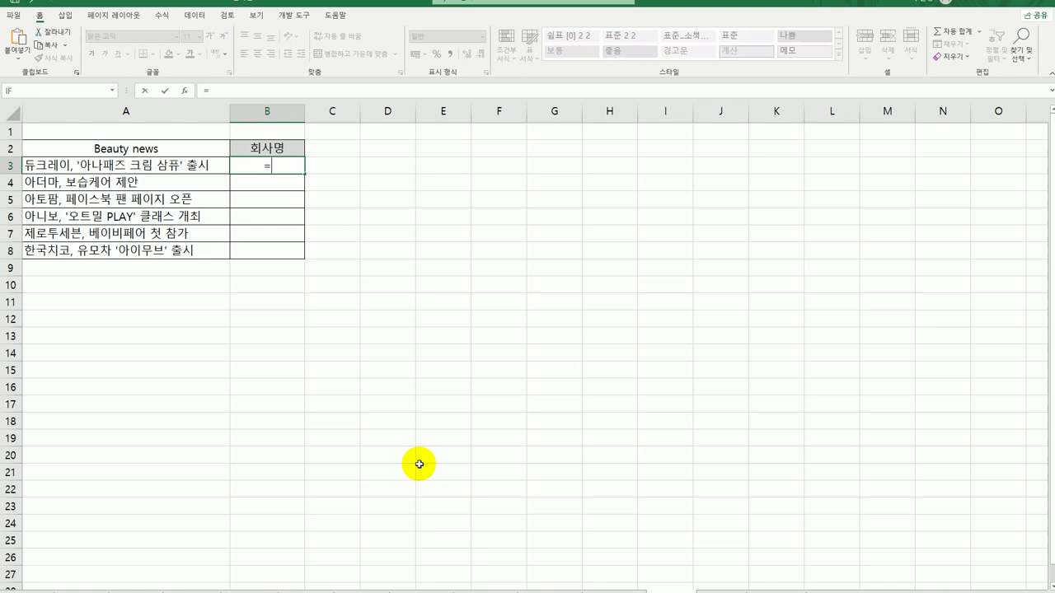
{"action": "type", "text": "find"}
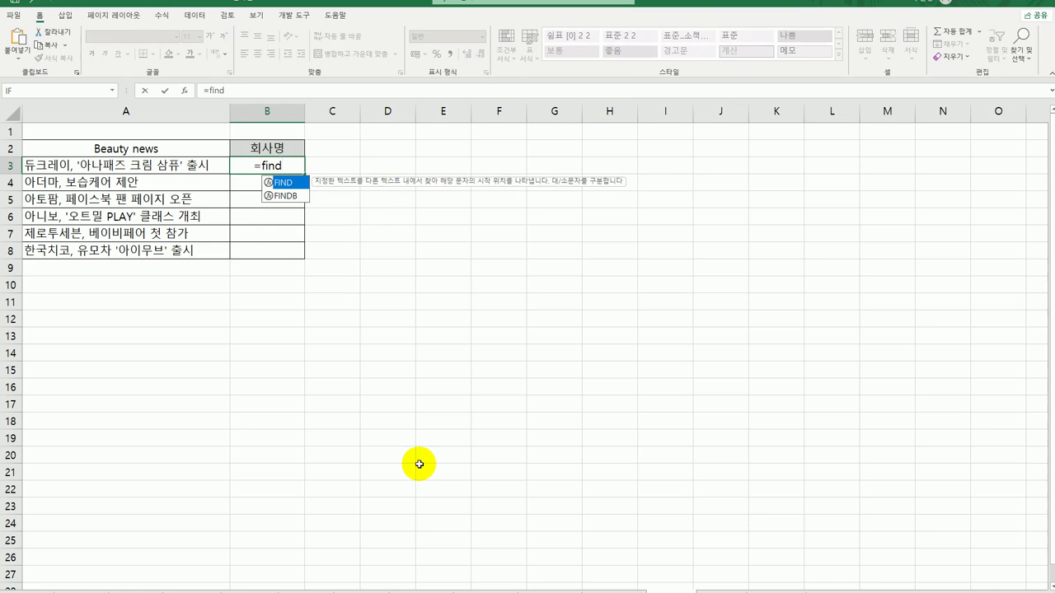
{"action": "key", "text": "Tab"}
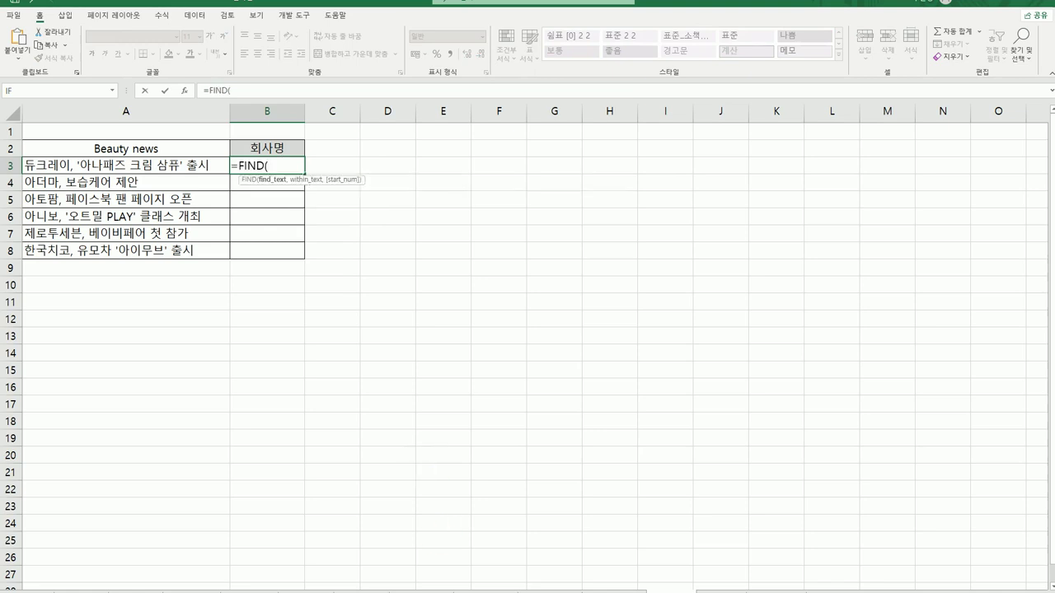
{"action": "left_click", "coordinate": [185, 92]}
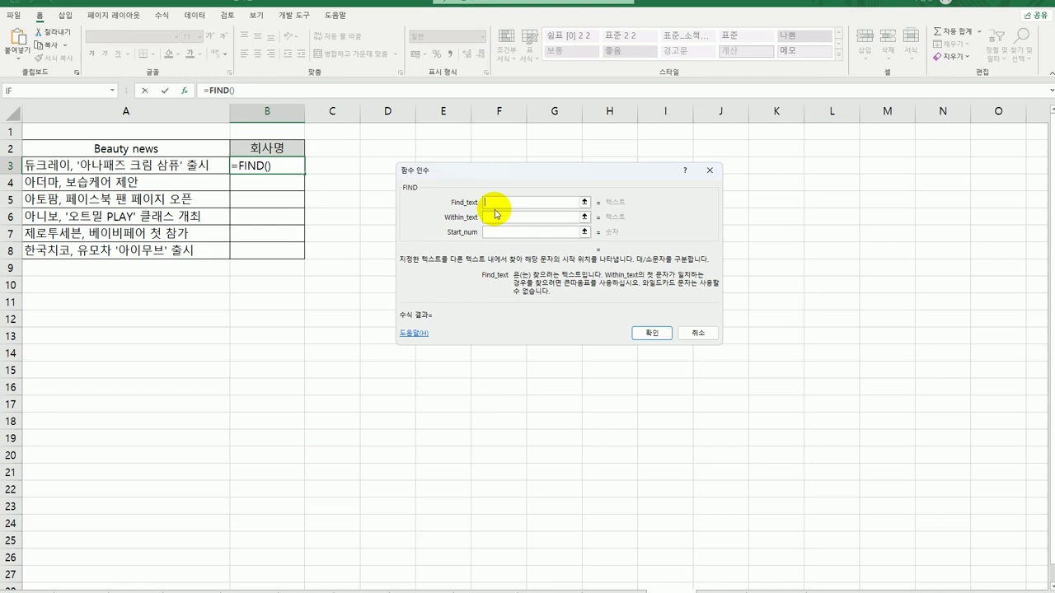
{"action": "type", "text": "\",\""}
{"action": "left_click", "coordinate": [495, 217]}
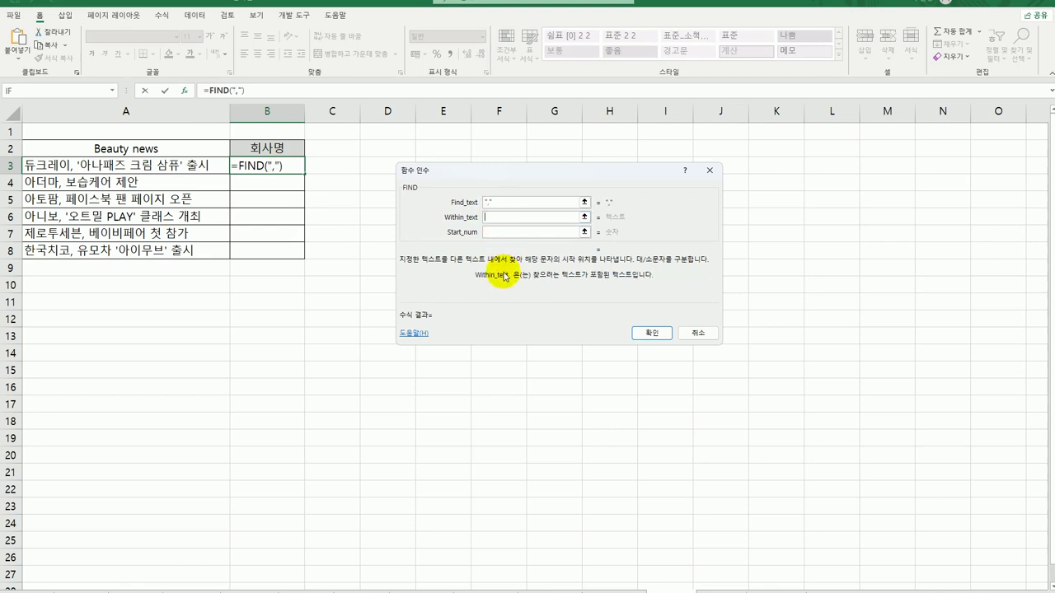
{"action": "left_click", "coordinate": [151, 166]}
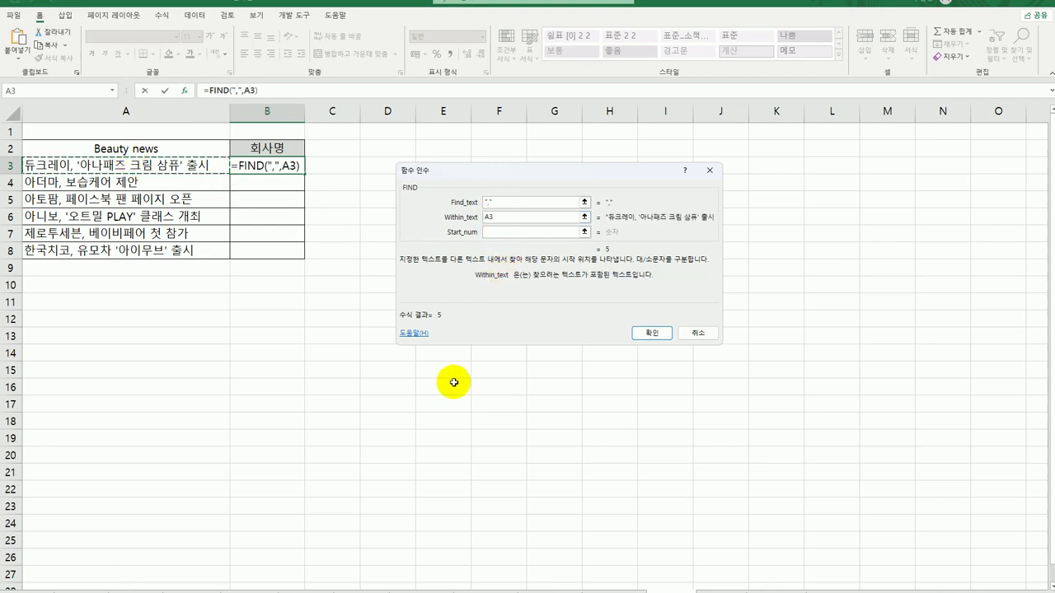
{"action": "left_click", "coordinate": [494, 231]}
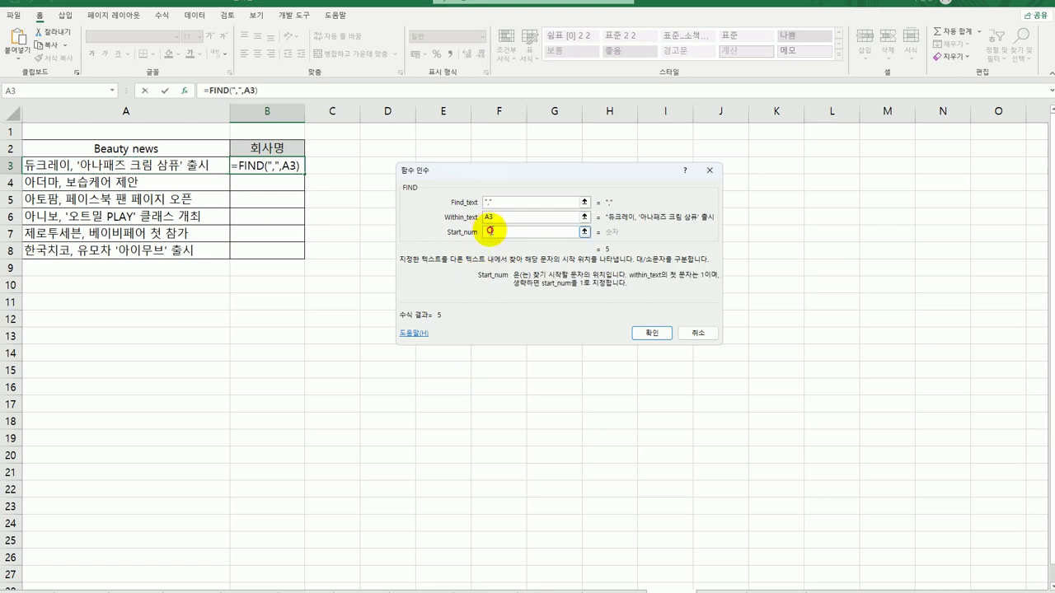
{"action": "type", "text": "1"}
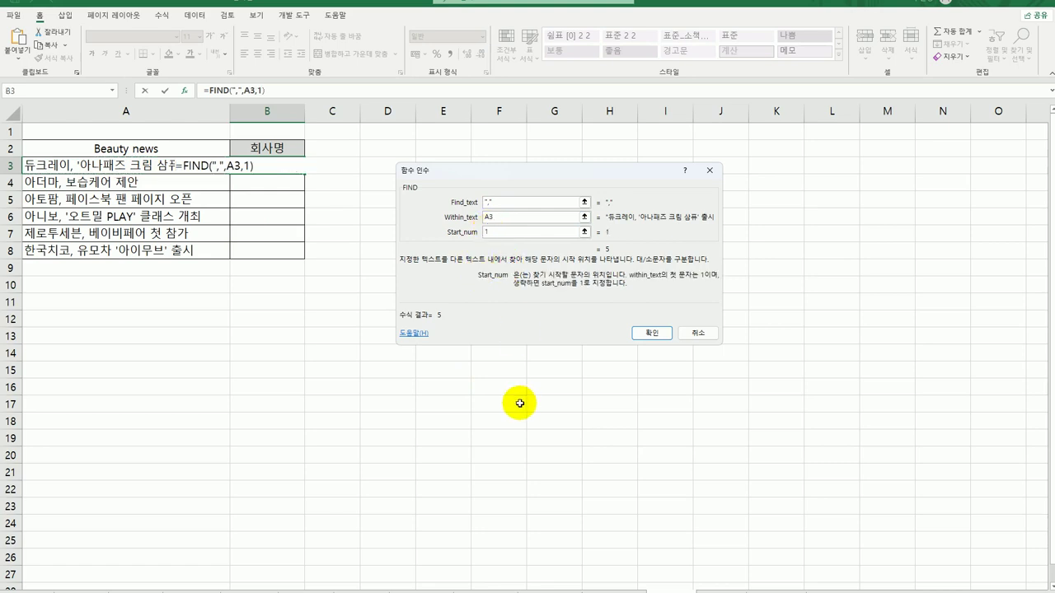
{"action": "key", "text": "BackSpace"}
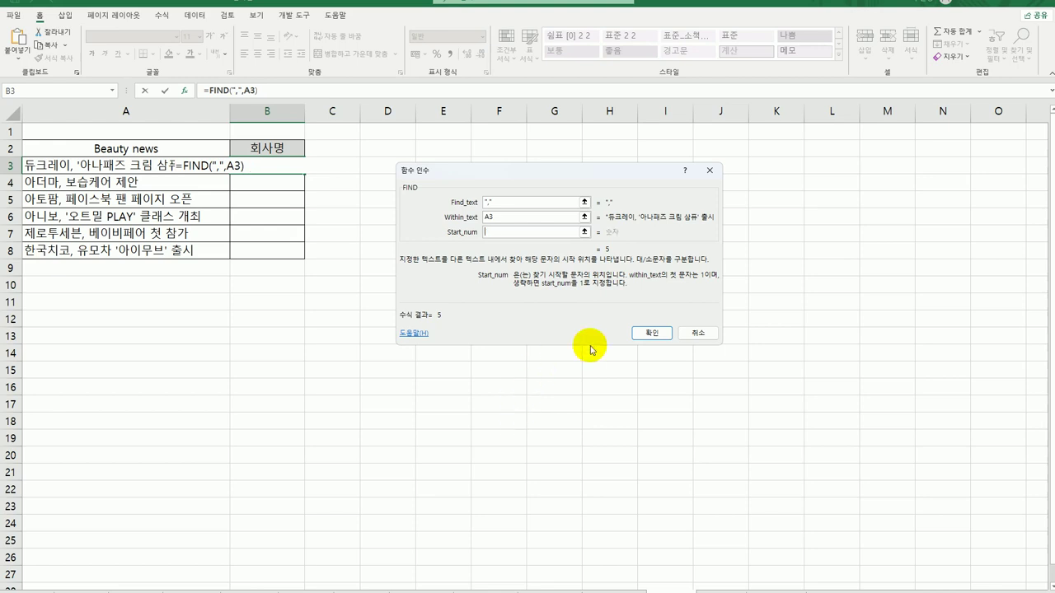
{"action": "left_click", "coordinate": [649, 333]}
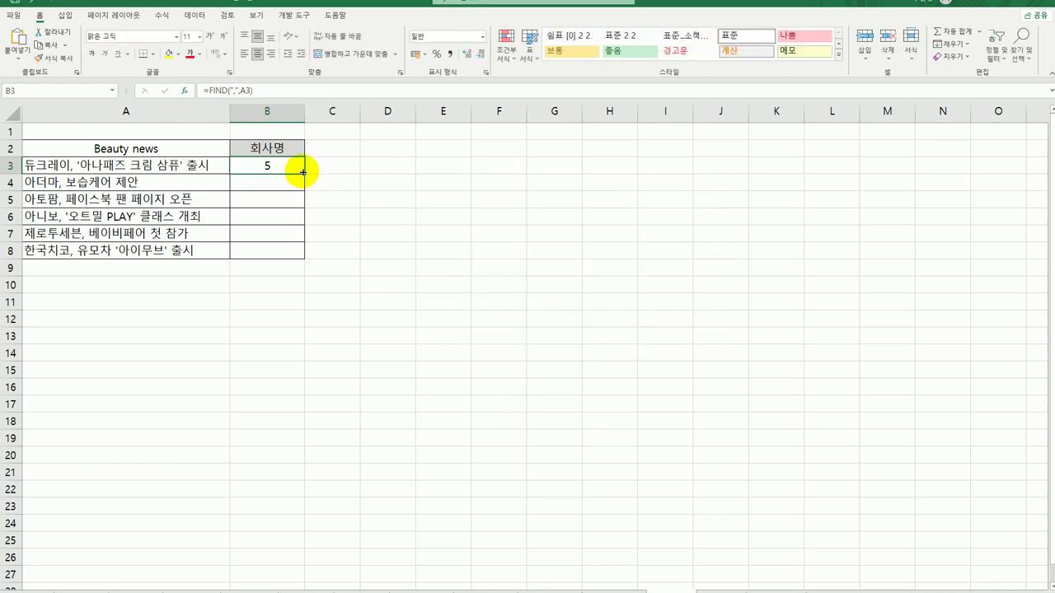
{"action": "left_click_drag", "start_coordinate": [305, 174], "coordinate": [294, 259]}
{"action": "left_click", "coordinate": [269, 168]}
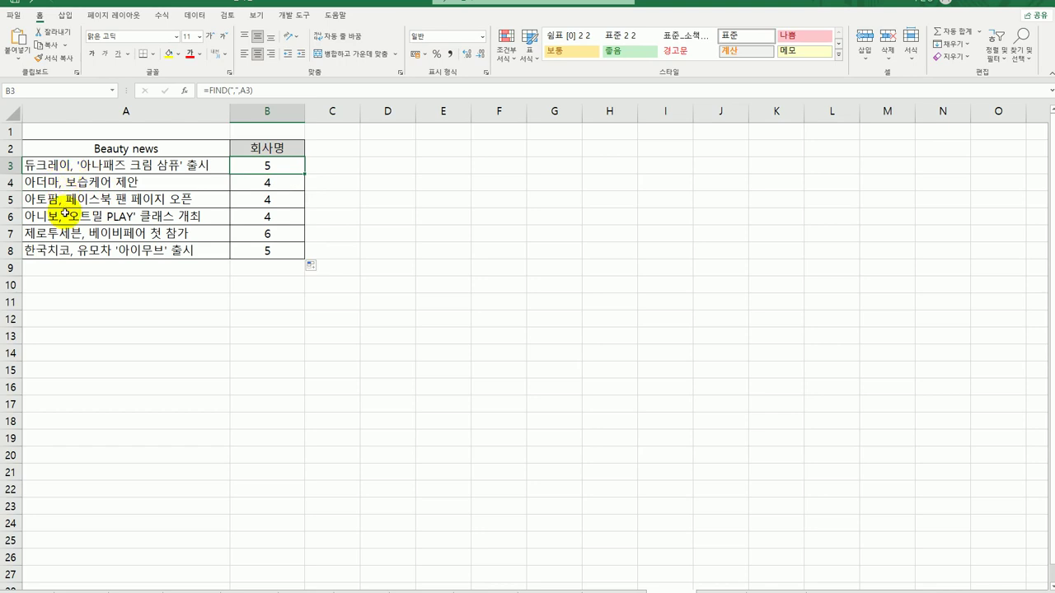
Step: Subtract 1 from the comma position in B3 as =FIND(",",A3)-1 and fill it down to B8
{"action": "double_click", "coordinate": [280, 169]}
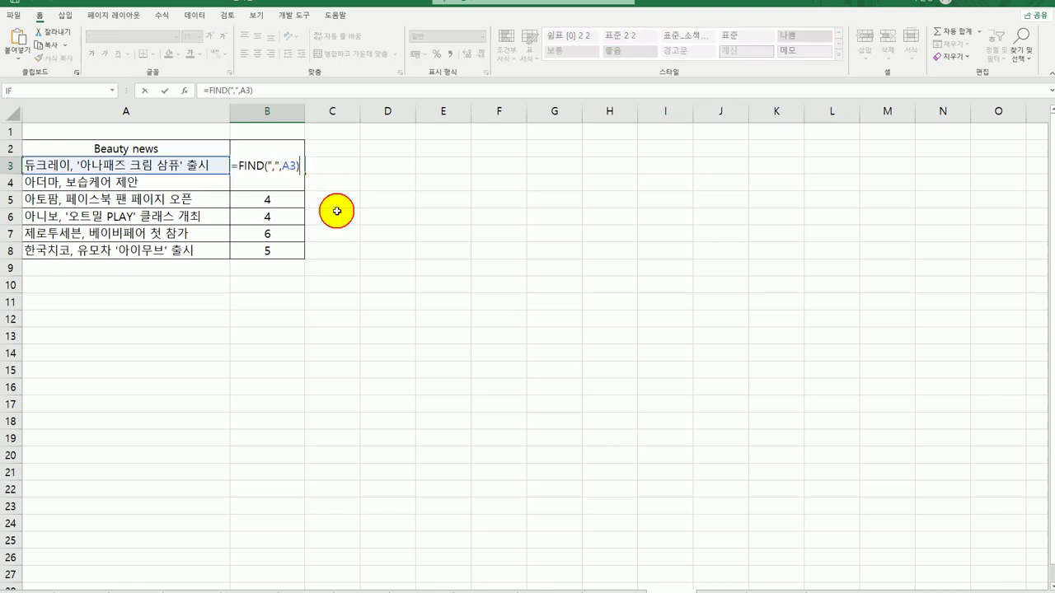
{"action": "type", "text": "-1"}
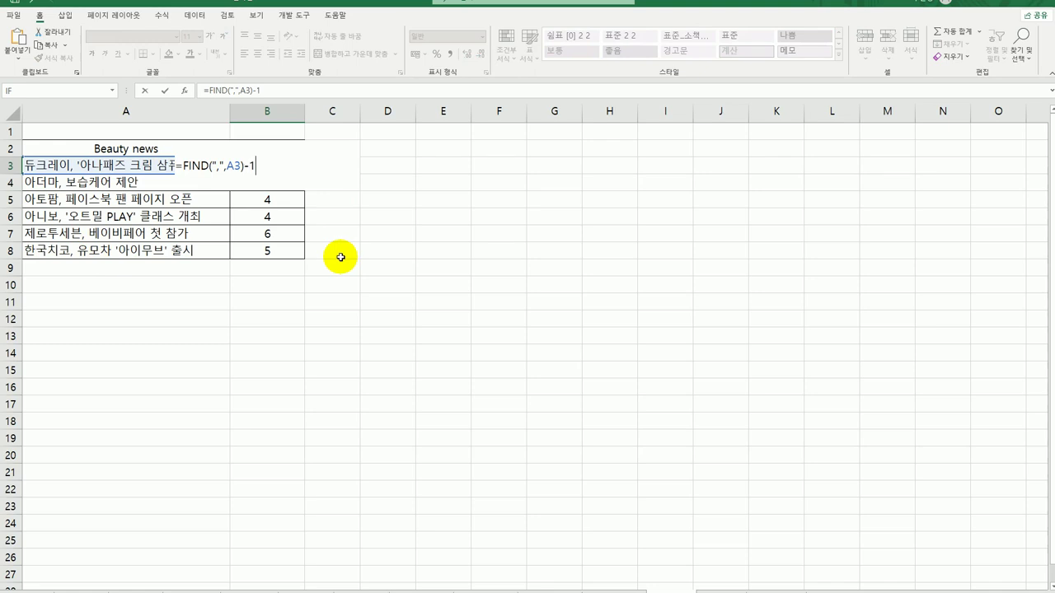
{"action": "key", "text": "Return"}
{"action": "left_click", "coordinate": [276, 169]}
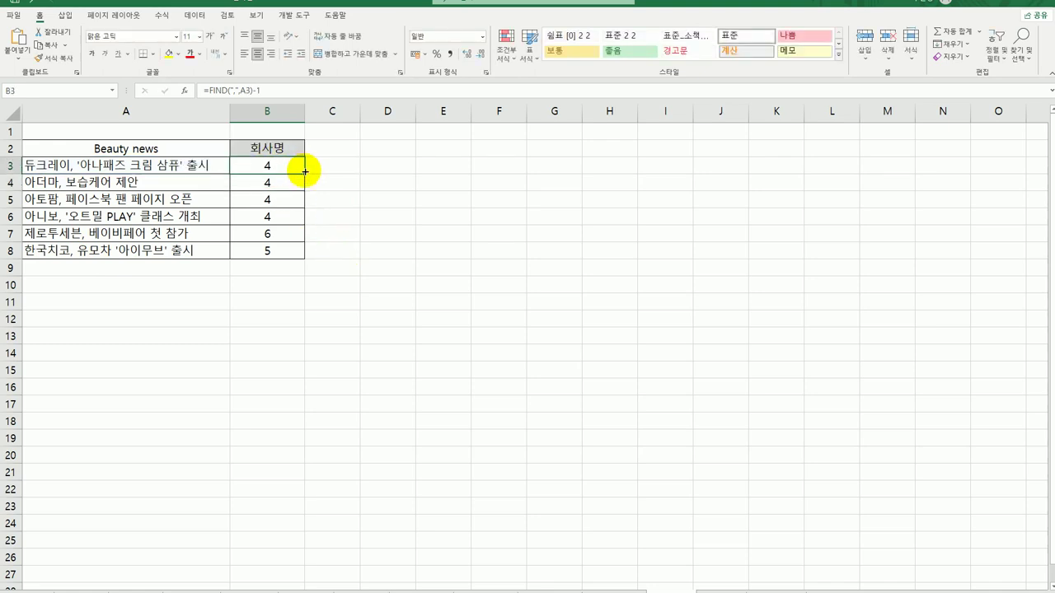
{"action": "left_click_drag", "start_coordinate": [304, 176], "coordinate": [294, 254]}
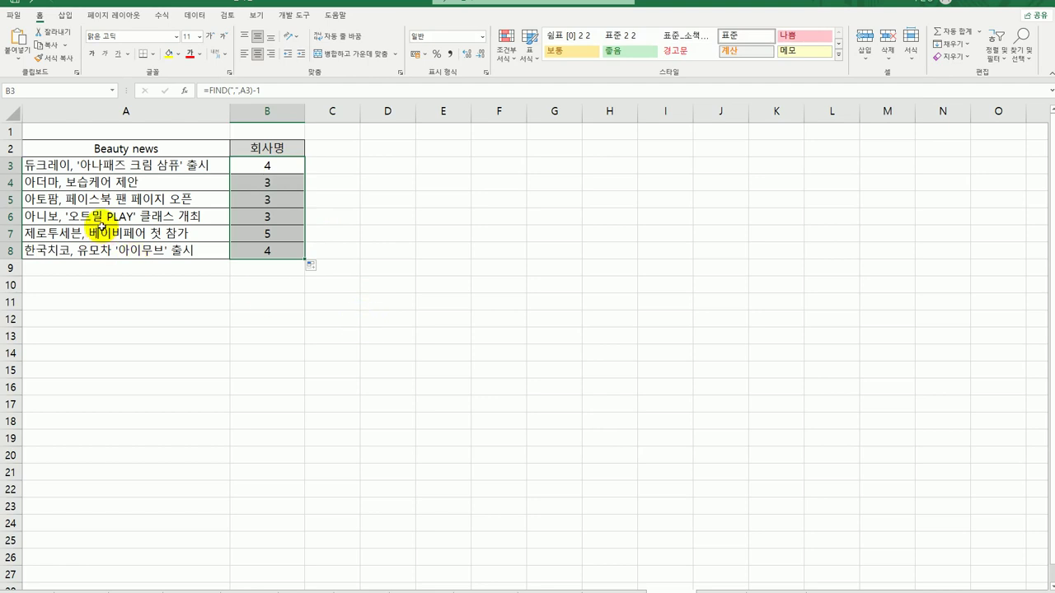
{"action": "left_click", "coordinate": [252, 170]}
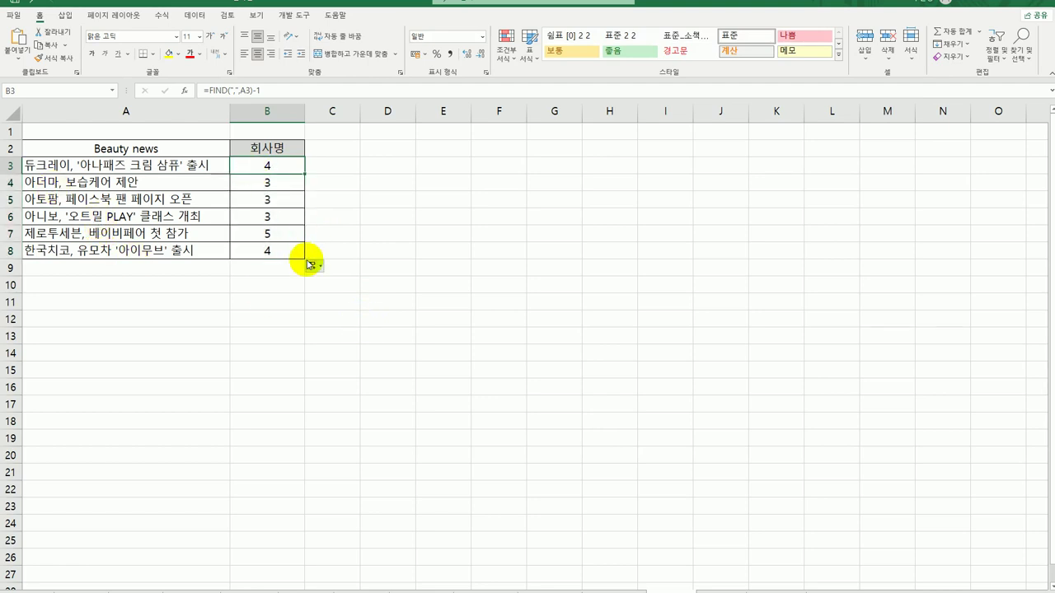
Step: Extend the B3 formula to =MID(A3,1,FIND(",",A3)-1) to extract the company name, and fill it down to B8
{"action": "double_click", "coordinate": [251, 163]}
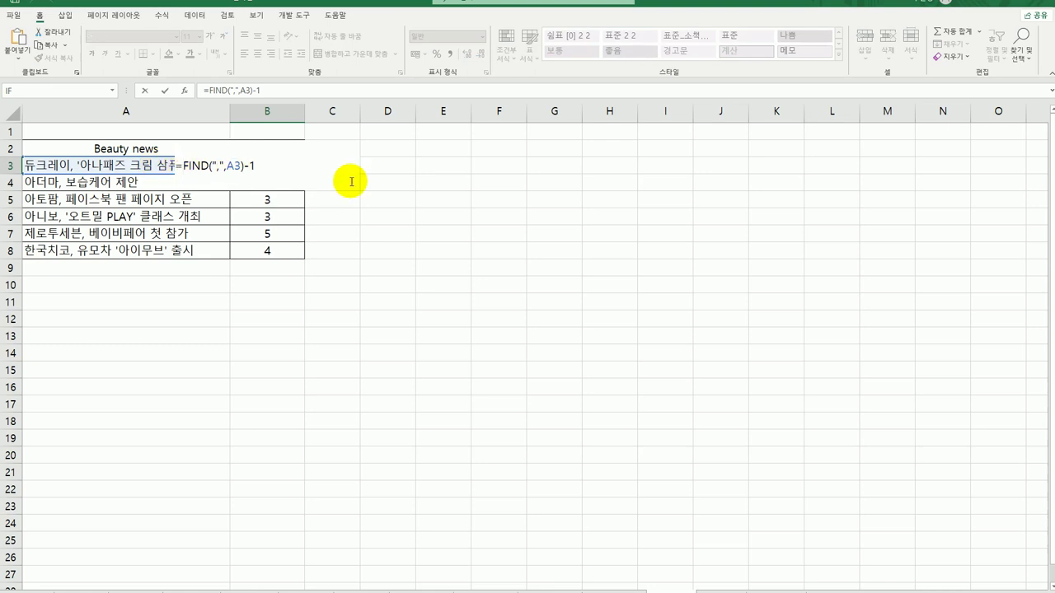
{"action": "type", "text": "m"}
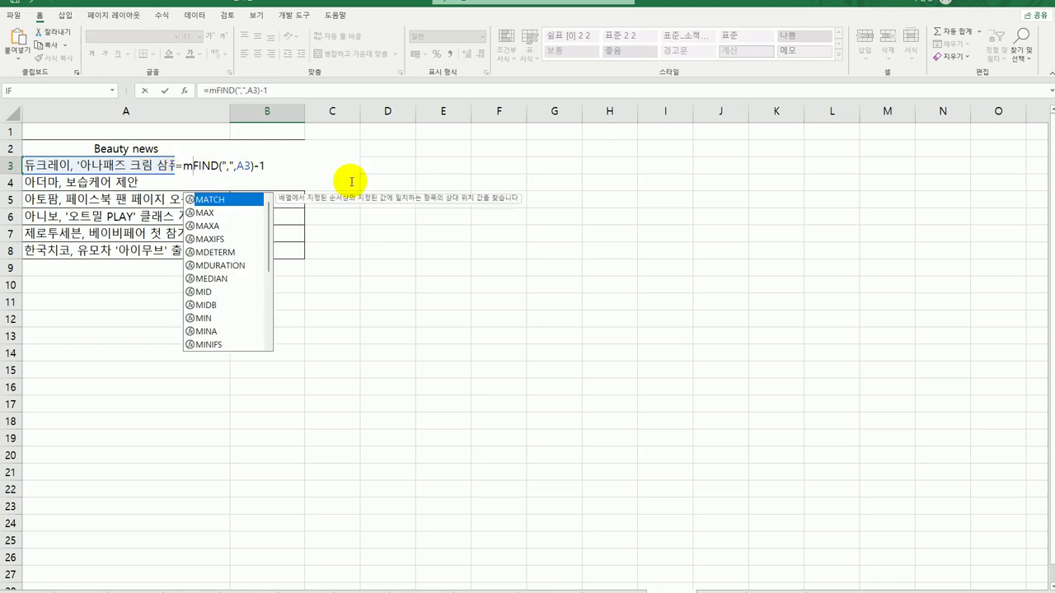
{"action": "type", "text": "i"}
{"action": "key", "text": "Tab"}
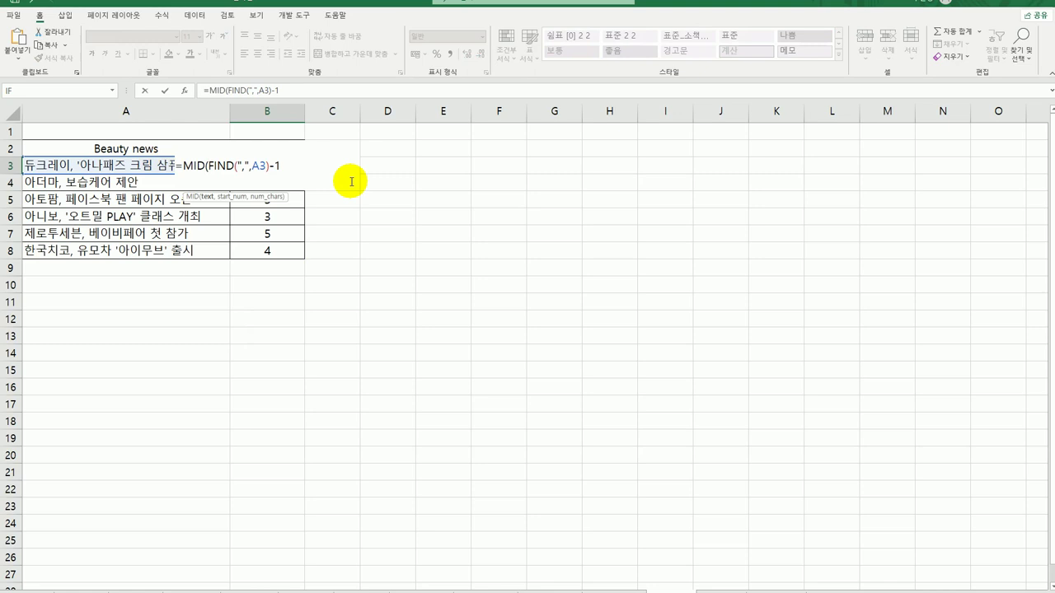
{"action": "left_click", "coordinate": [87, 163]}
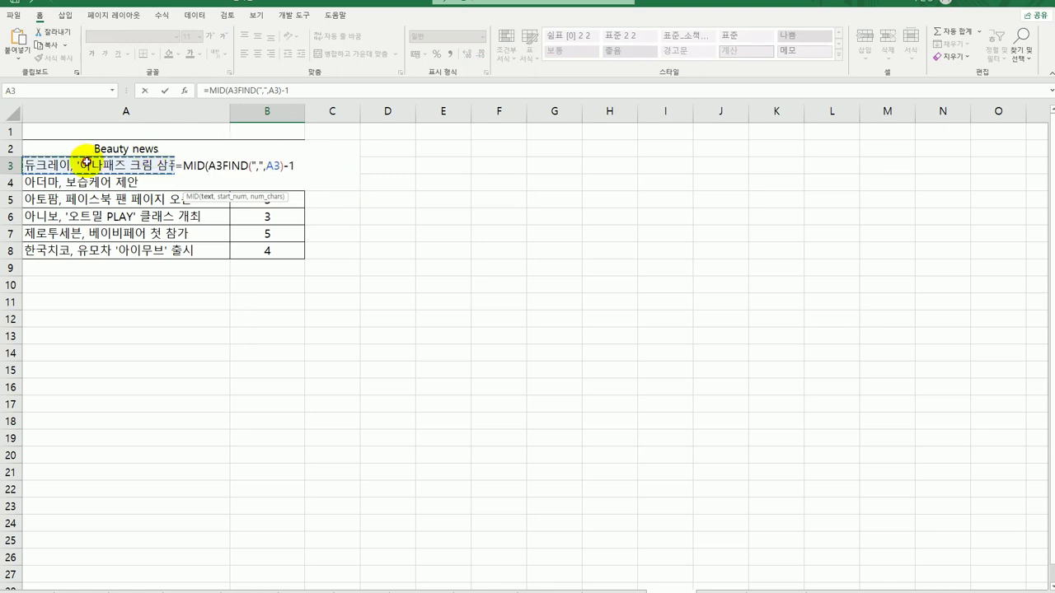
{"action": "type", "text": ","}
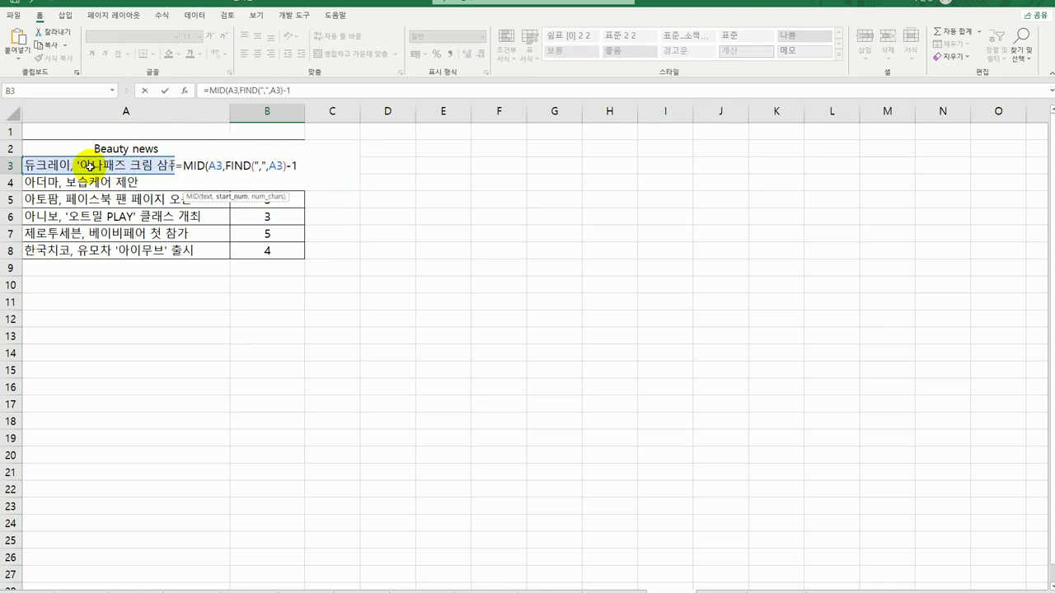
{"action": "type", "text": "1"}
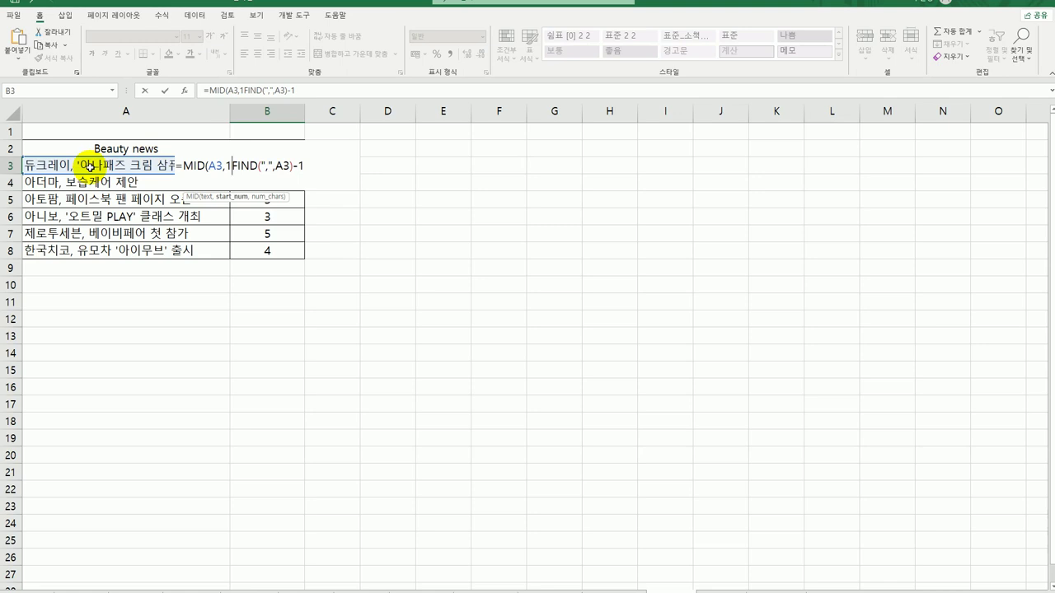
{"action": "type", "text": ","}
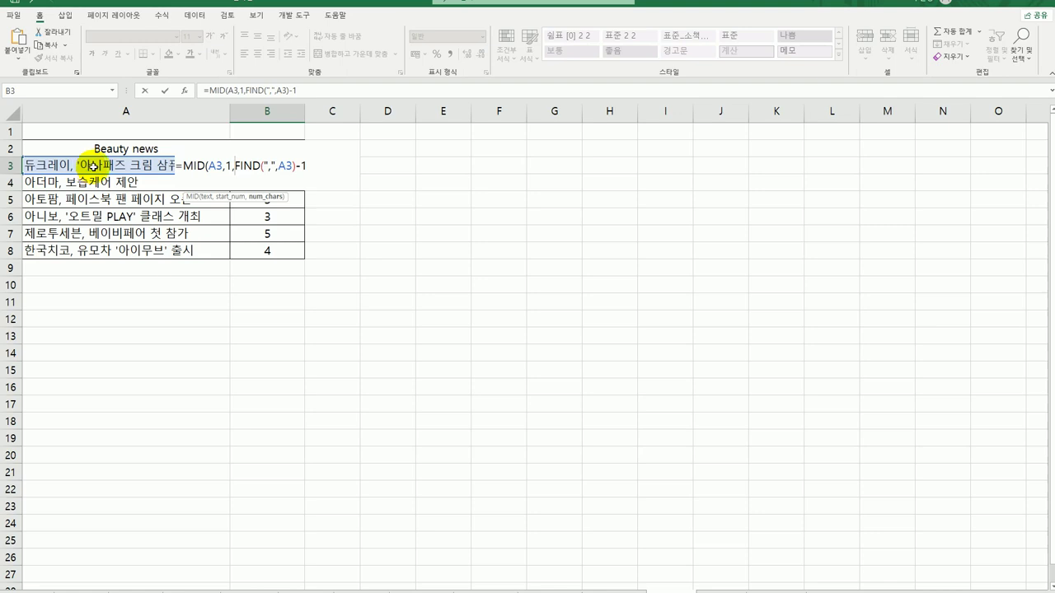
{"action": "left_click", "coordinate": [313, 166]}
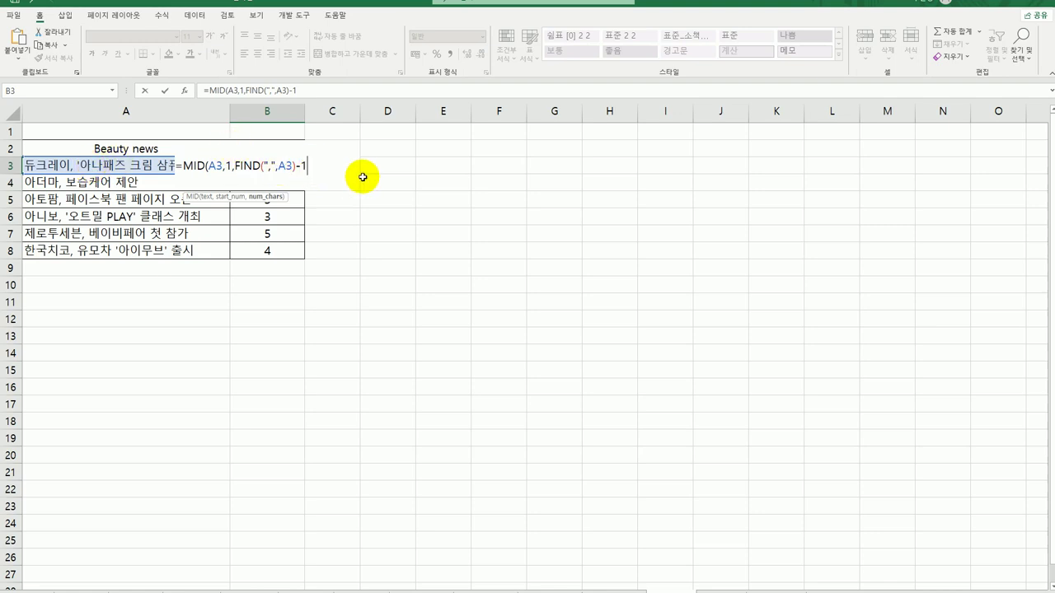
{"action": "type", "text": ")"}
{"action": "key", "text": "Return"}
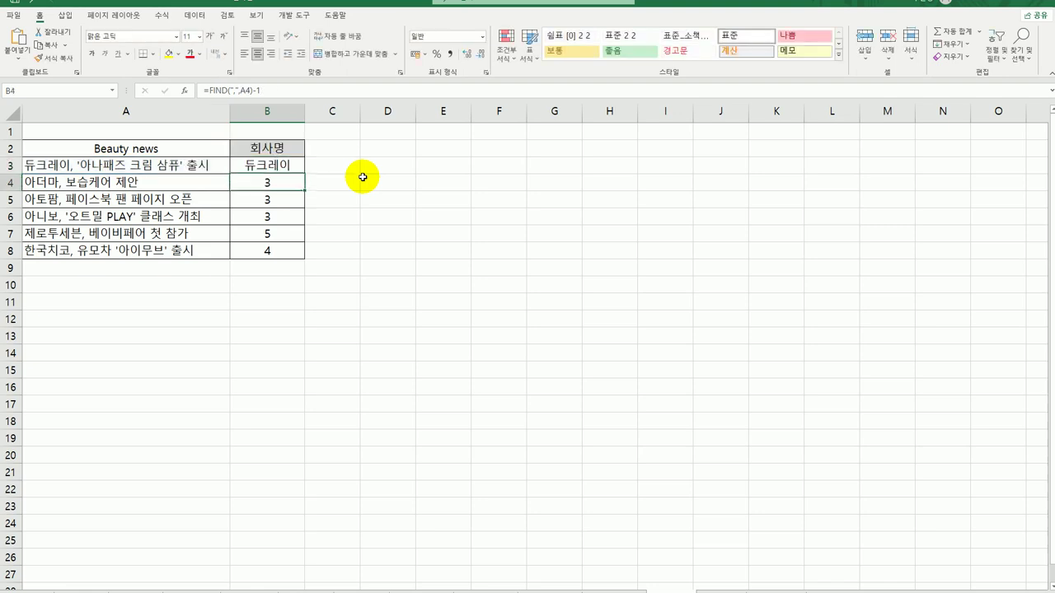
{"action": "left_click", "coordinate": [304, 166]}
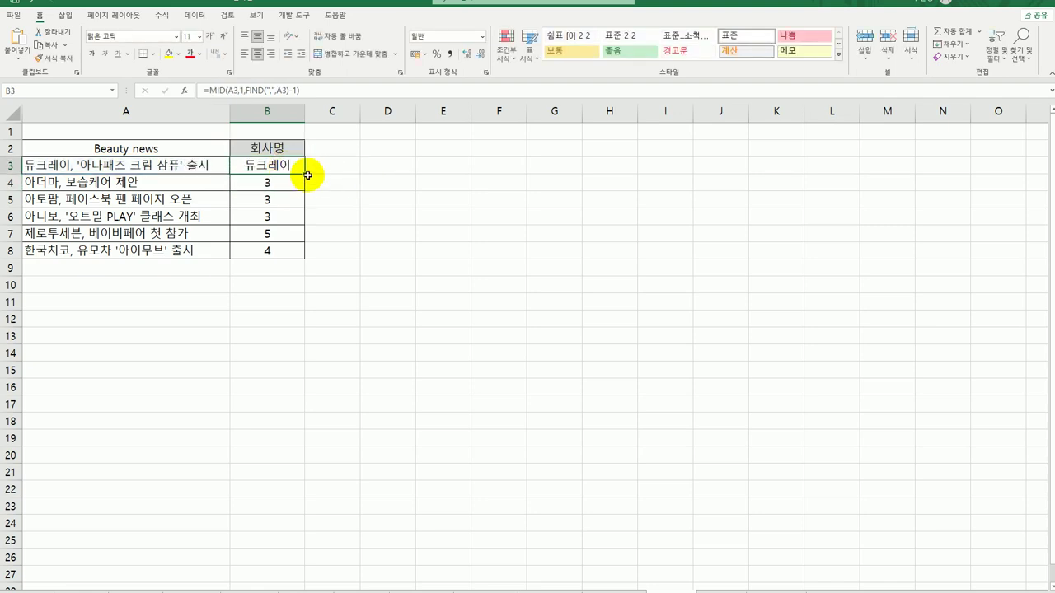
{"action": "left_click_drag", "start_coordinate": [305, 174], "coordinate": [305, 264]}
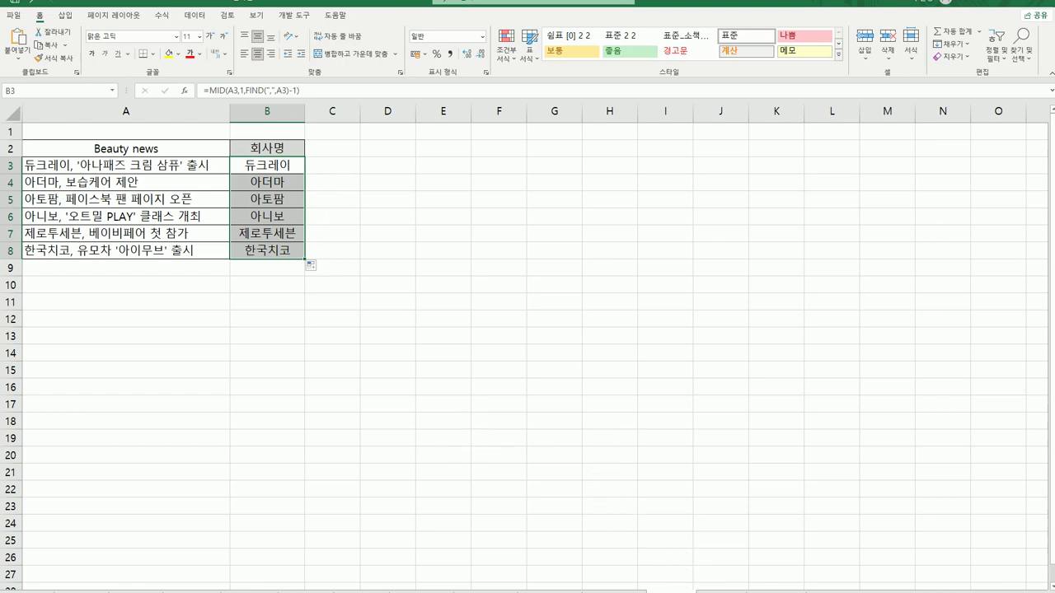
Step: Go to the sheet with the 엄마표 백일상 차리기 table and start a SEARCH formula in B3 of the 회사명 column
{"action": "left_click", "coordinate": [125, 131]}
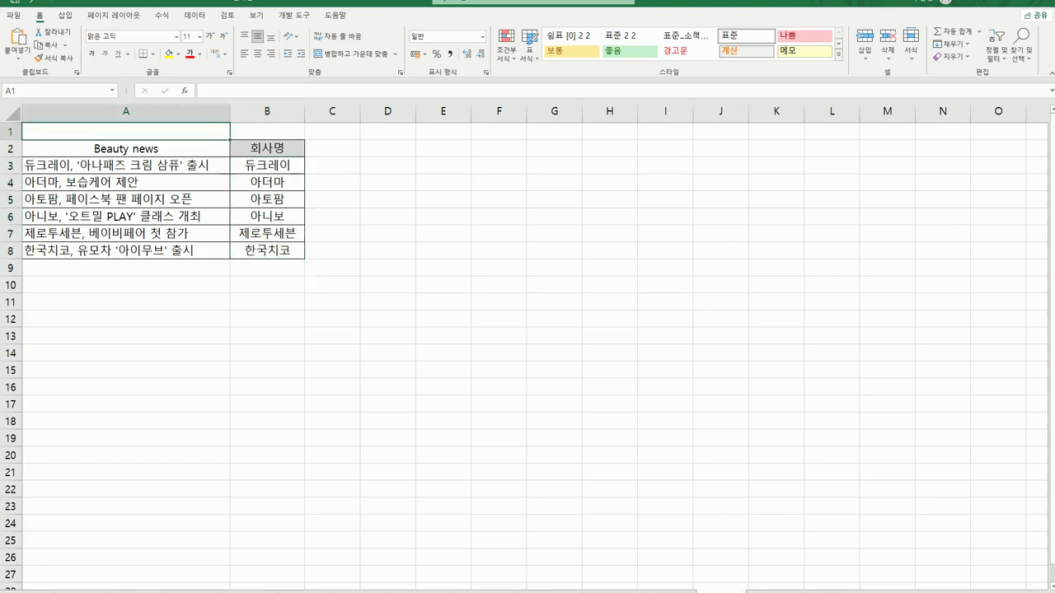
{"action": "left_click", "coordinate": [271, 587]}
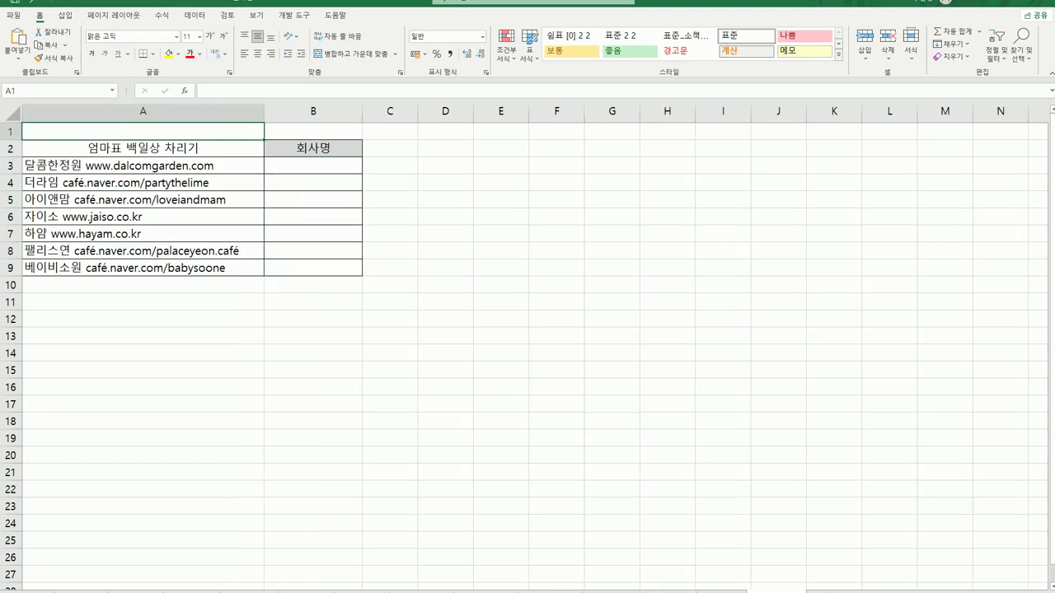
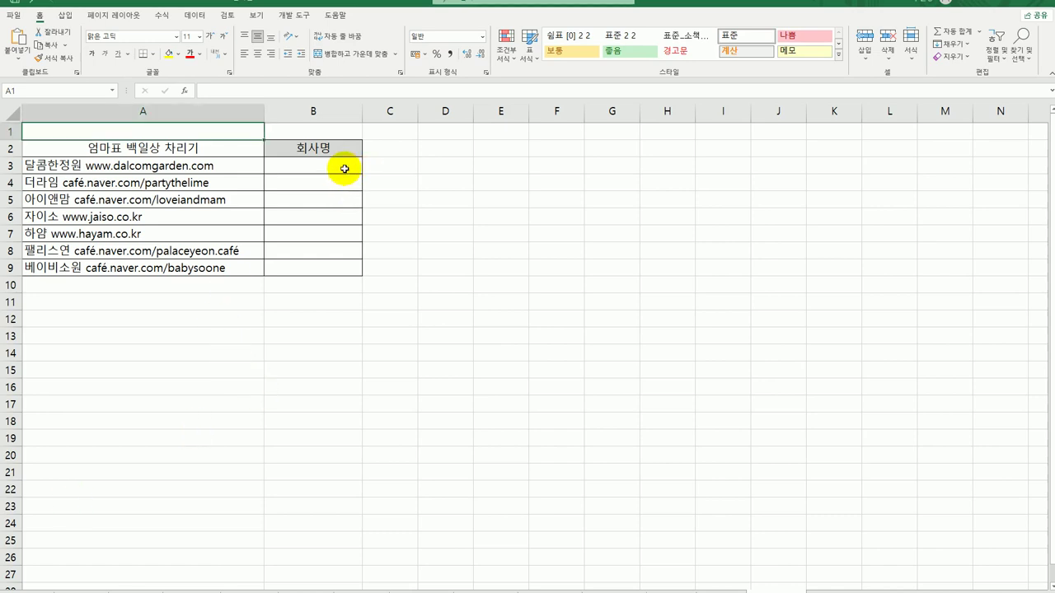
{"action": "left_click", "coordinate": [315, 164]}
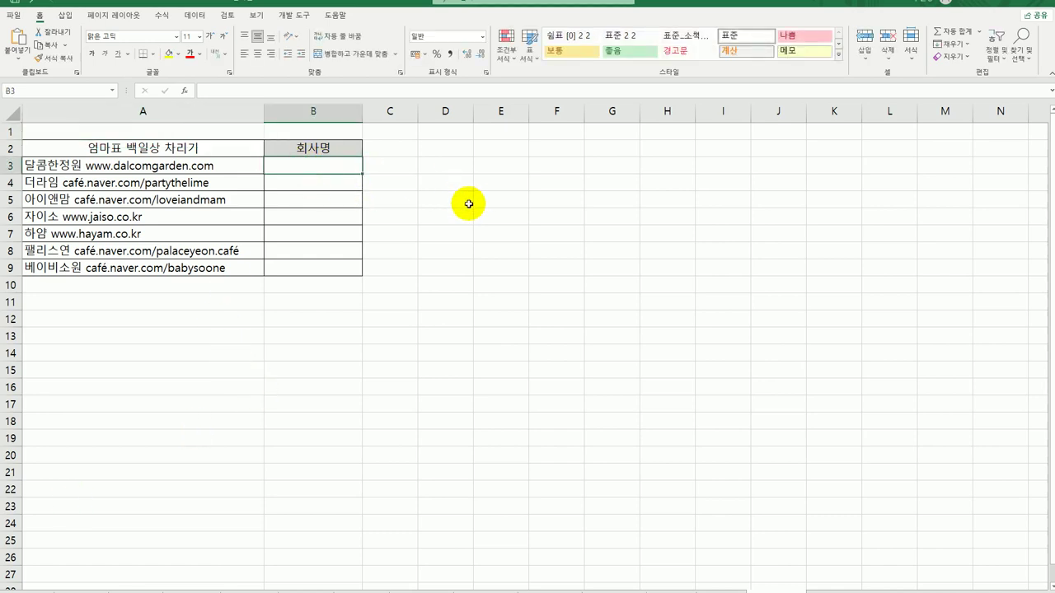
{"action": "type", "text": "="}
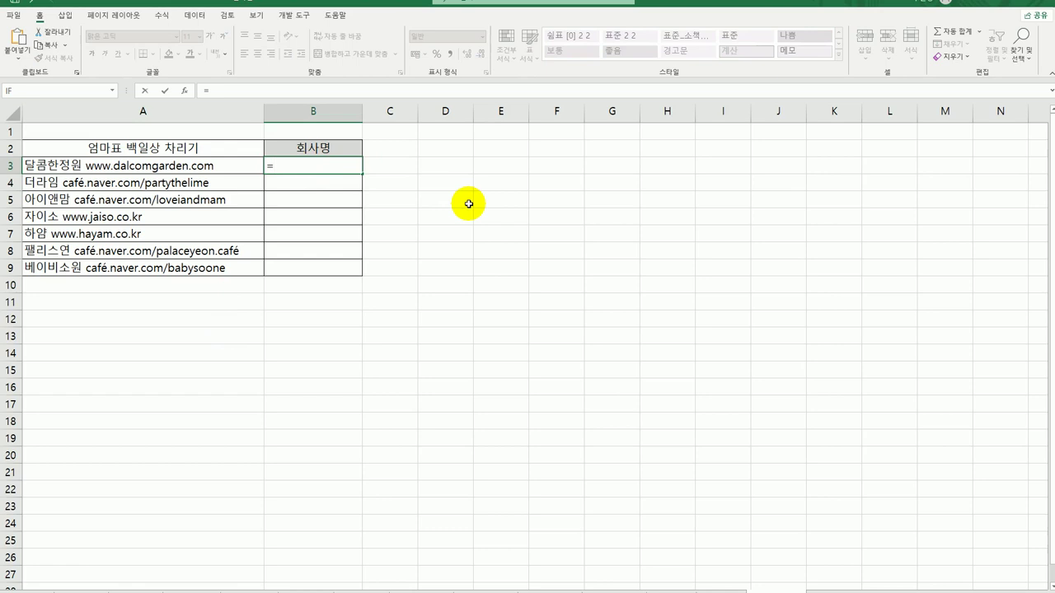
{"action": "type", "text": "s"}
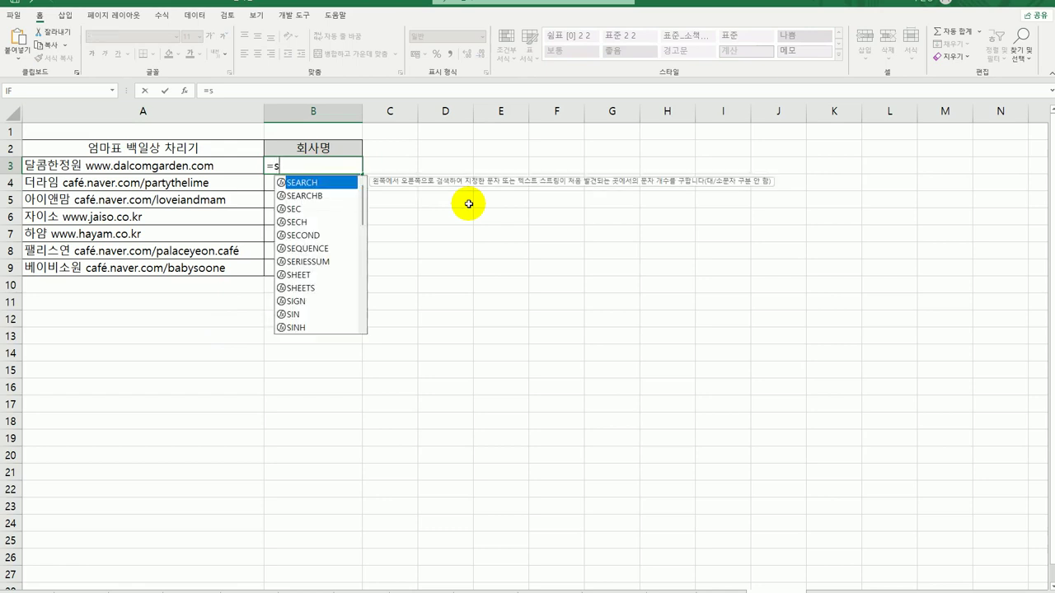
{"action": "double_click", "coordinate": [338, 182]}
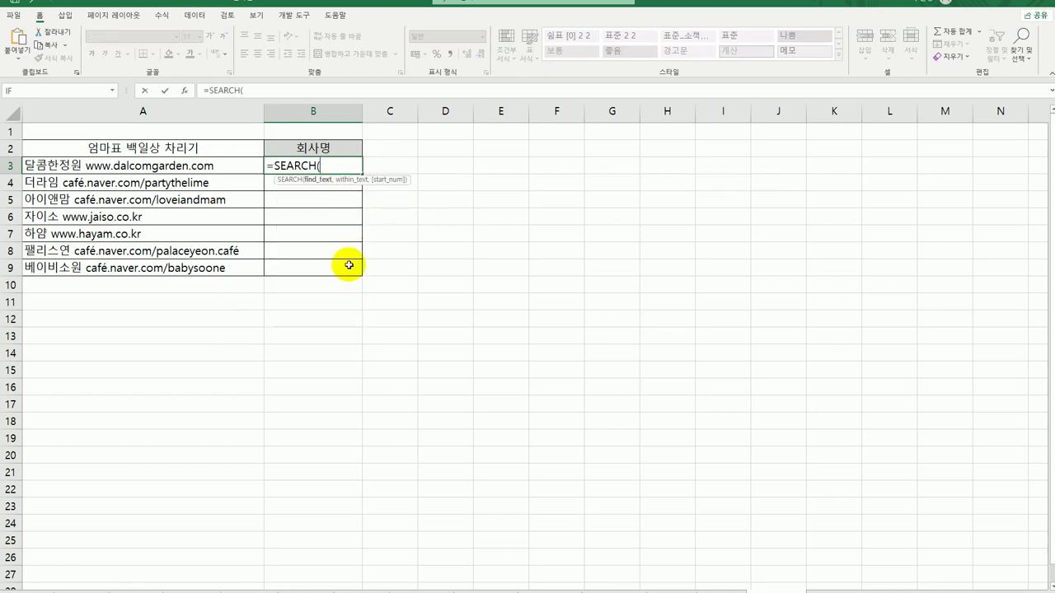
Step: Complete B3 as =SEARCH(" ",A3) through the function arguments, leaving Start_num empty, and fill it down to B9
{"action": "left_click", "coordinate": [185, 92]}
{"action": "left_click_drag", "start_coordinate": [544, 170], "coordinate": [545, 209]}
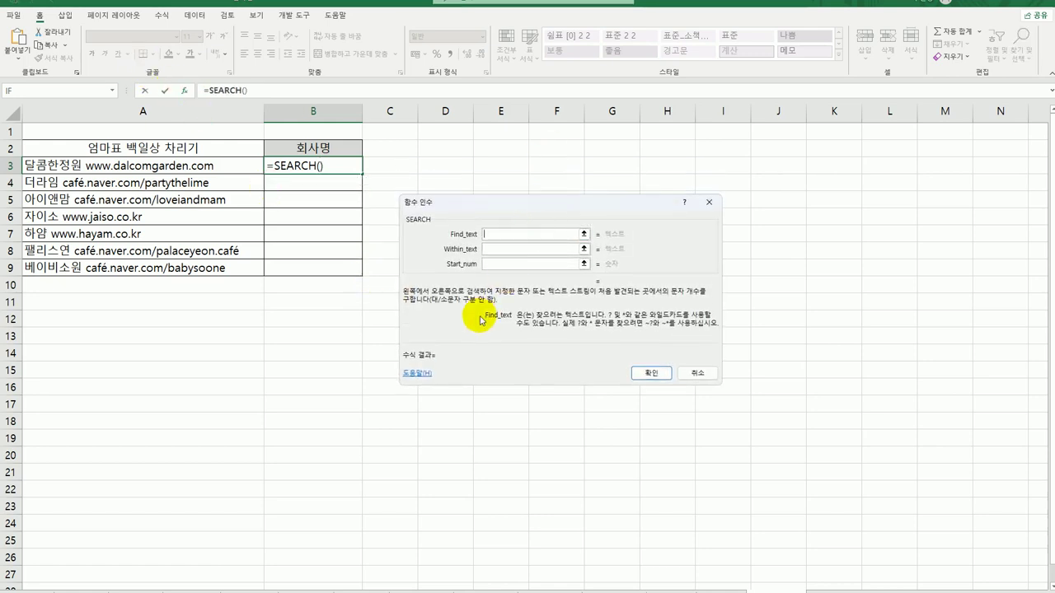
{"action": "type", "text": "\" \""}
{"action": "left_click", "coordinate": [530, 250]}
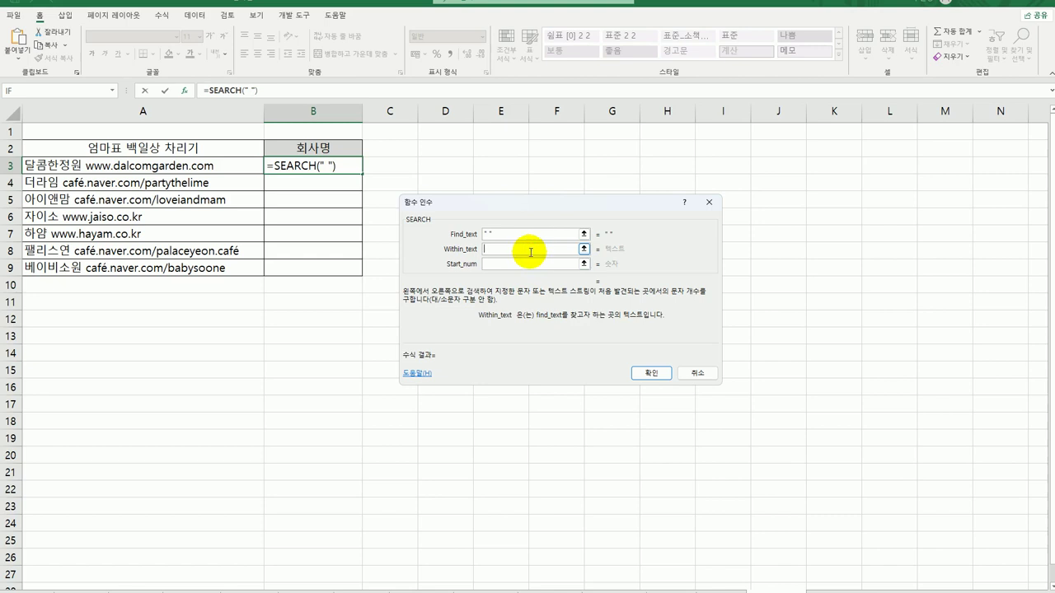
{"action": "left_click", "coordinate": [133, 167]}
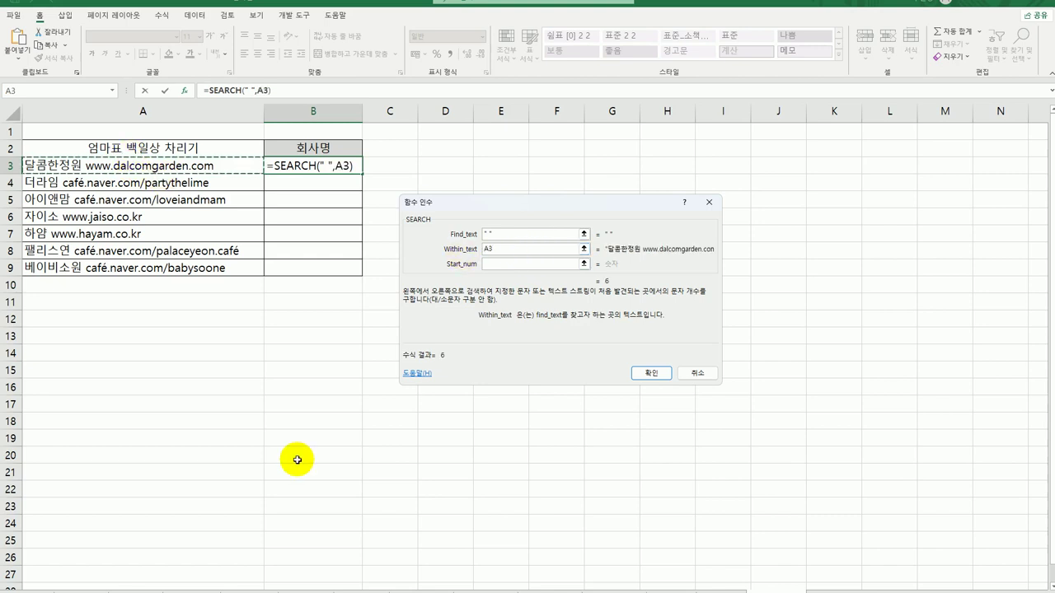
{"action": "left_click", "coordinate": [491, 266]}
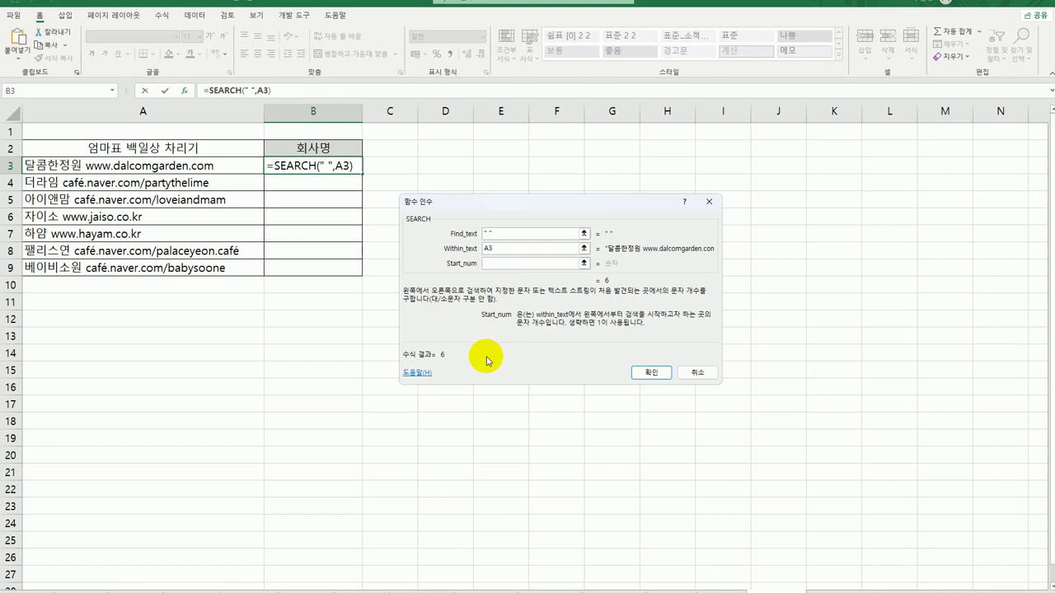
{"action": "type", "text": "1"}
{"action": "key", "text": "BackSpace"}
{"action": "left_click", "coordinate": [649, 372]}
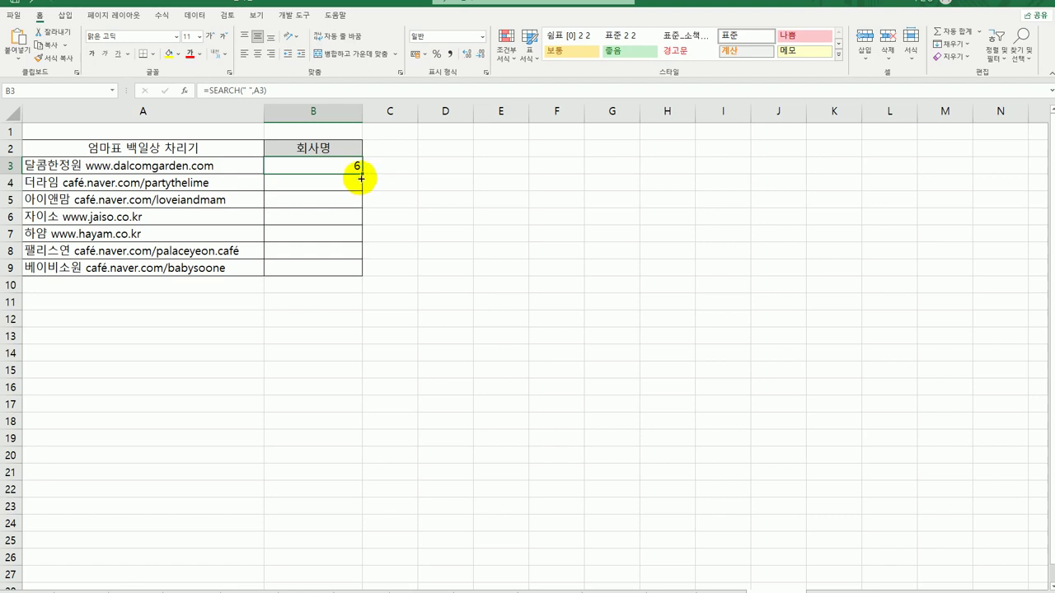
{"action": "left_click_drag", "start_coordinate": [363, 176], "coordinate": [348, 287]}
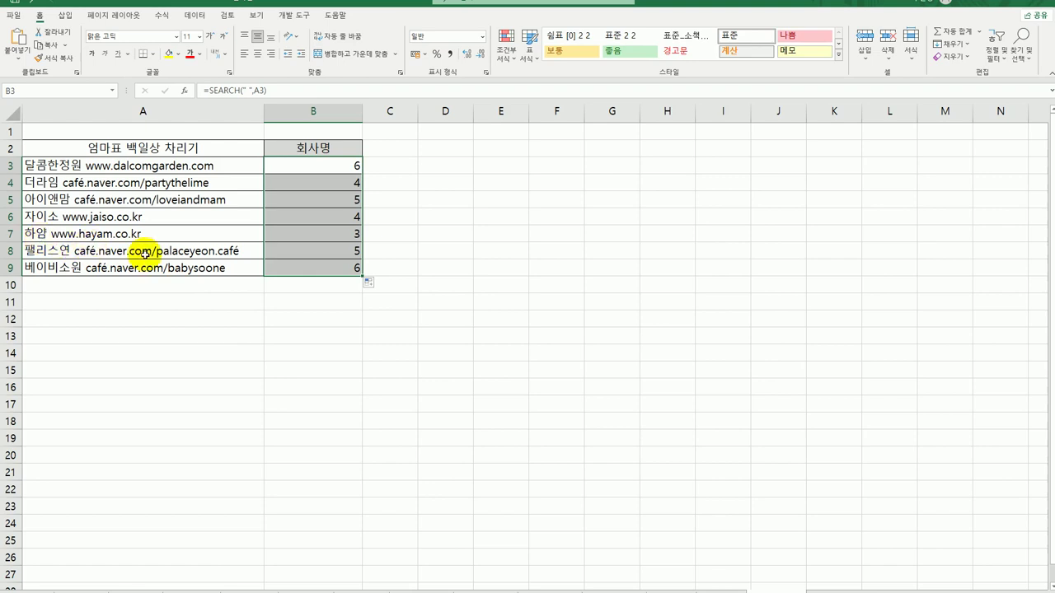
Step: Subtract 1 from the space position in B3 as =SEARCH(" ",A3)-1 and fill it down to B9
{"action": "left_click", "coordinate": [335, 162]}
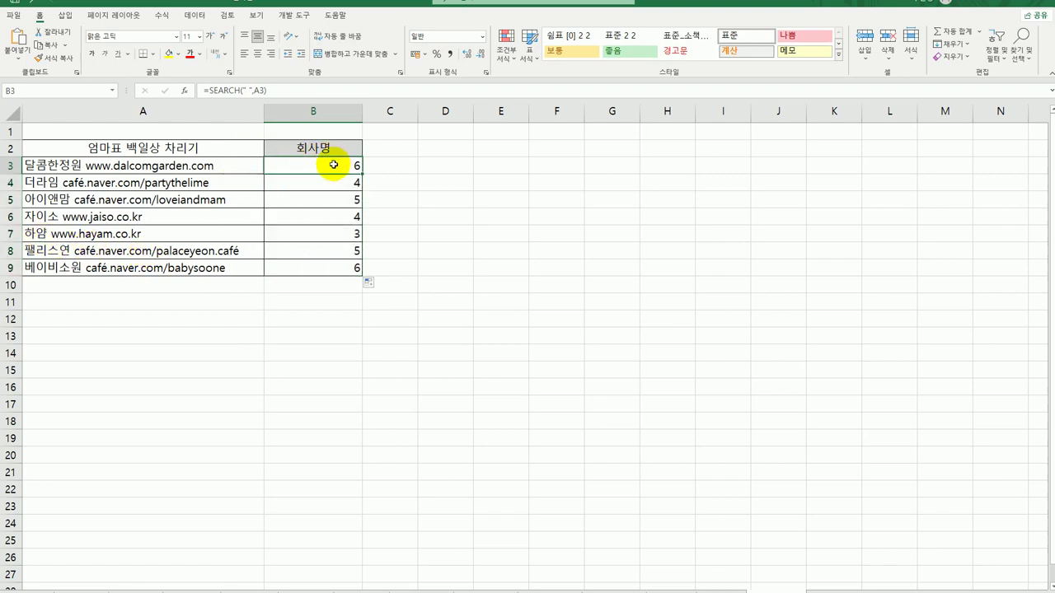
{"action": "double_click", "coordinate": [334, 165]}
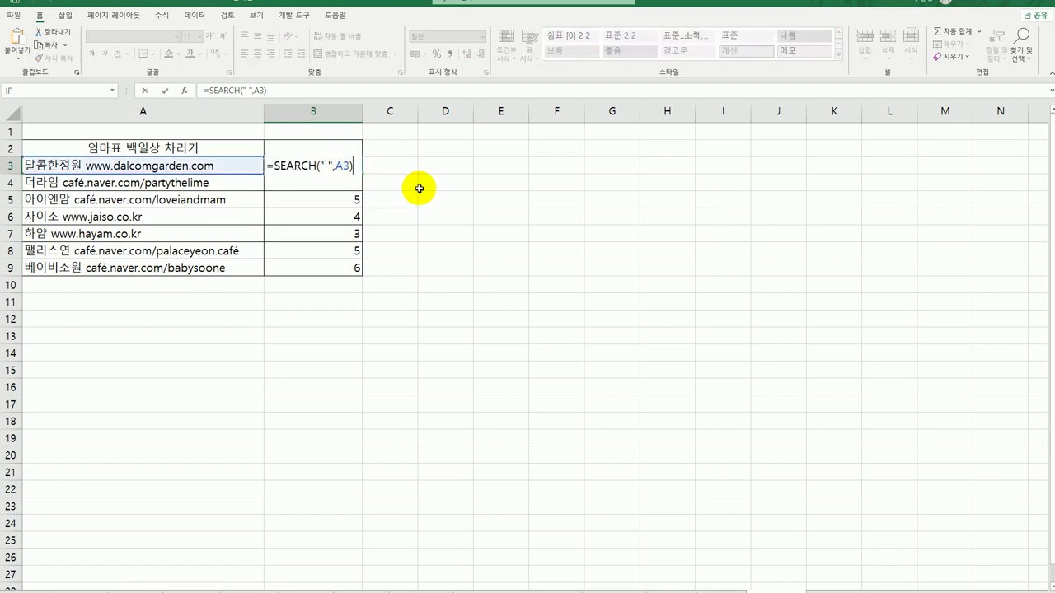
{"action": "type", "text": "-1"}
{"action": "key", "text": "Return"}
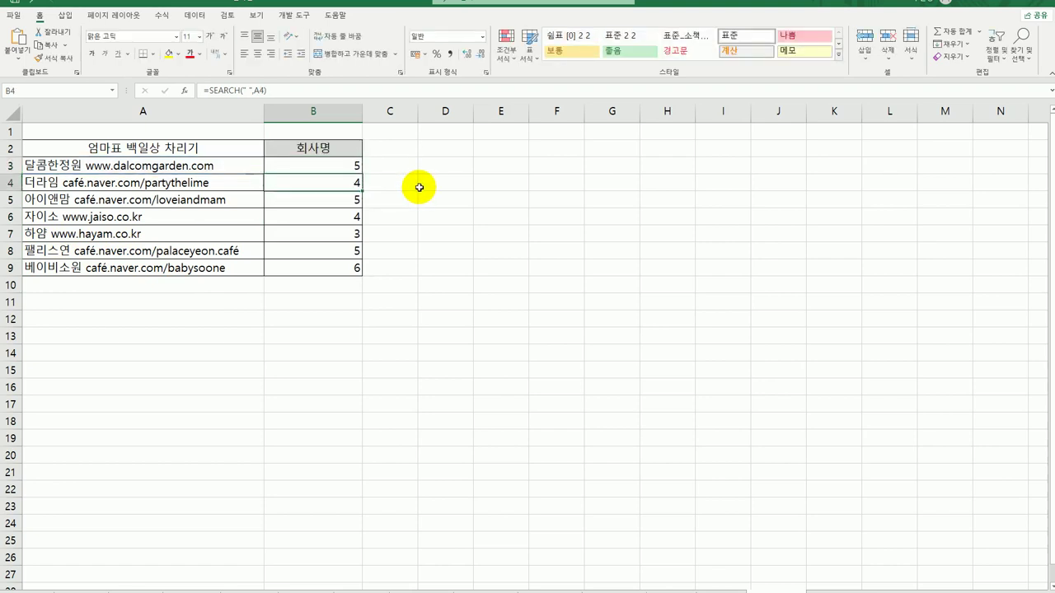
{"action": "left_click", "coordinate": [354, 166]}
{"action": "left_click_drag", "start_coordinate": [364, 175], "coordinate": [367, 280]}
Step: Extend the B3 formula to =LEFT(A3,SEARCH(" ",A3)-1) to extract the company name before the space
{"action": "left_click", "coordinate": [314, 168]}
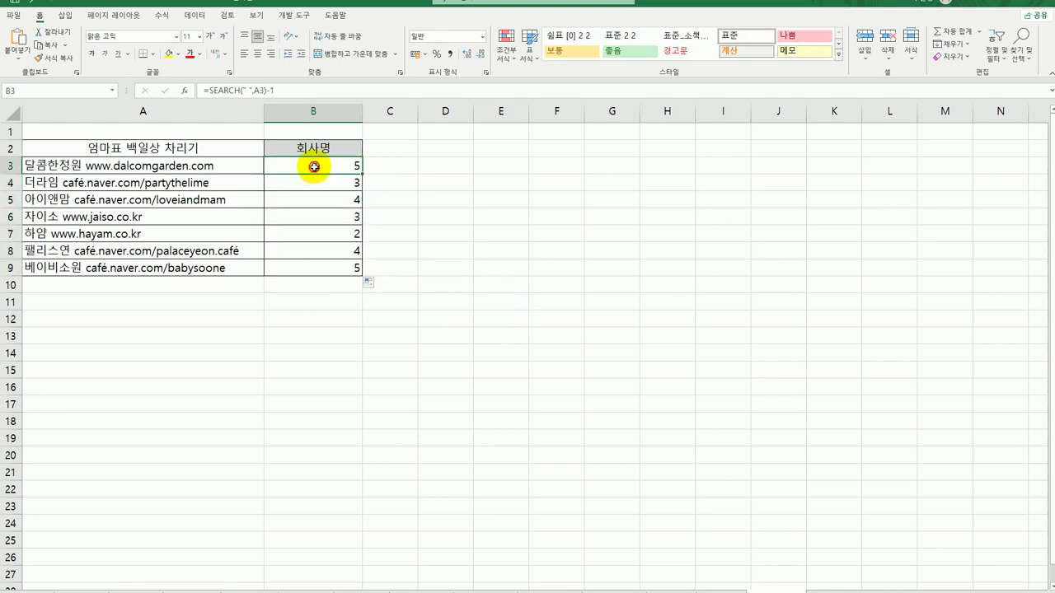
{"action": "double_click", "coordinate": [313, 168]}
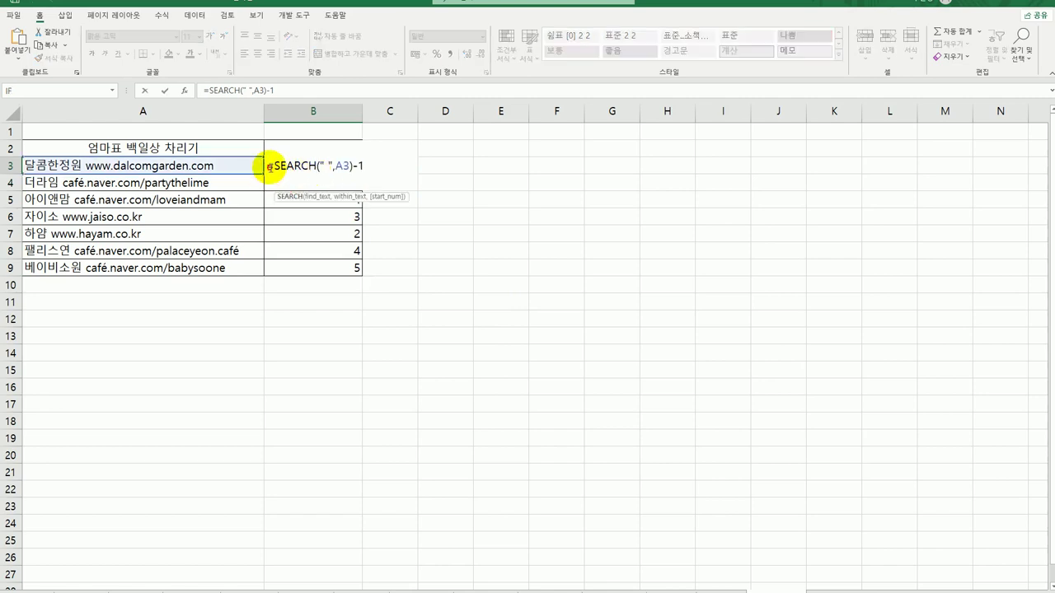
{"action": "key", "text": "Right"}
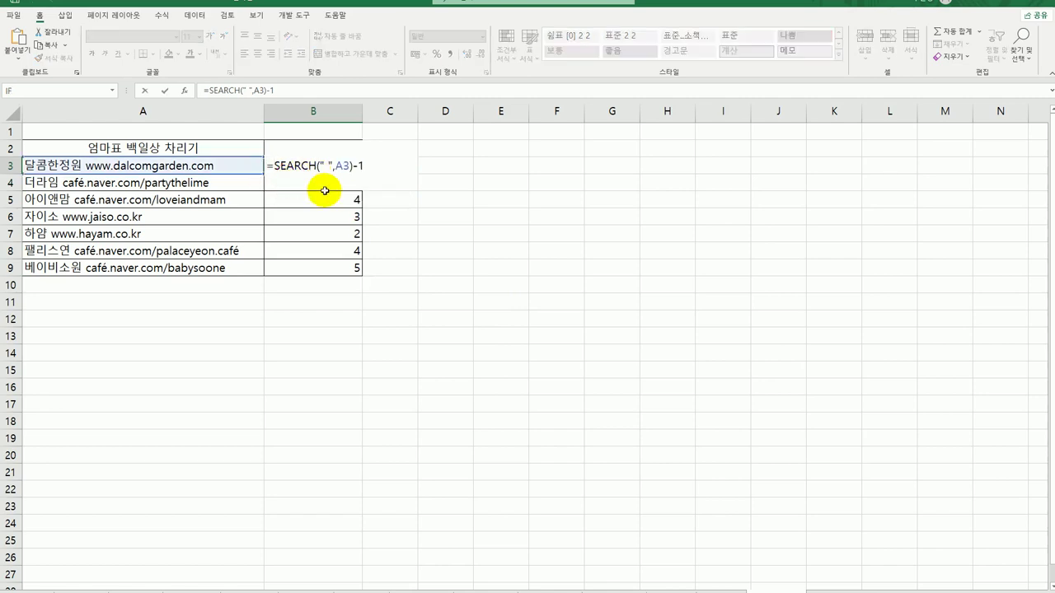
{"action": "type", "text": "left"}
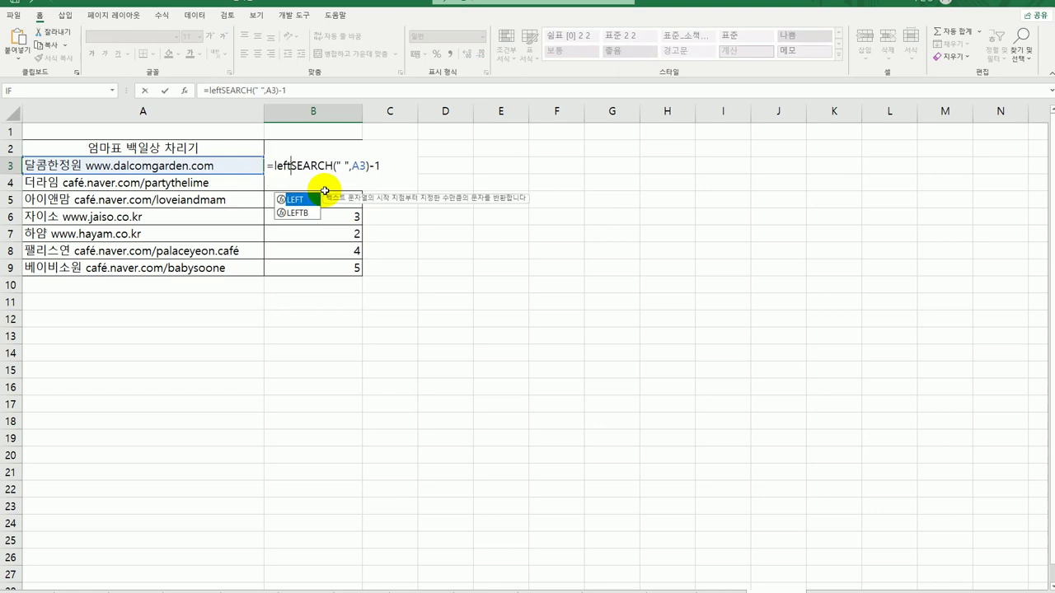
{"action": "double_click", "coordinate": [311, 198]}
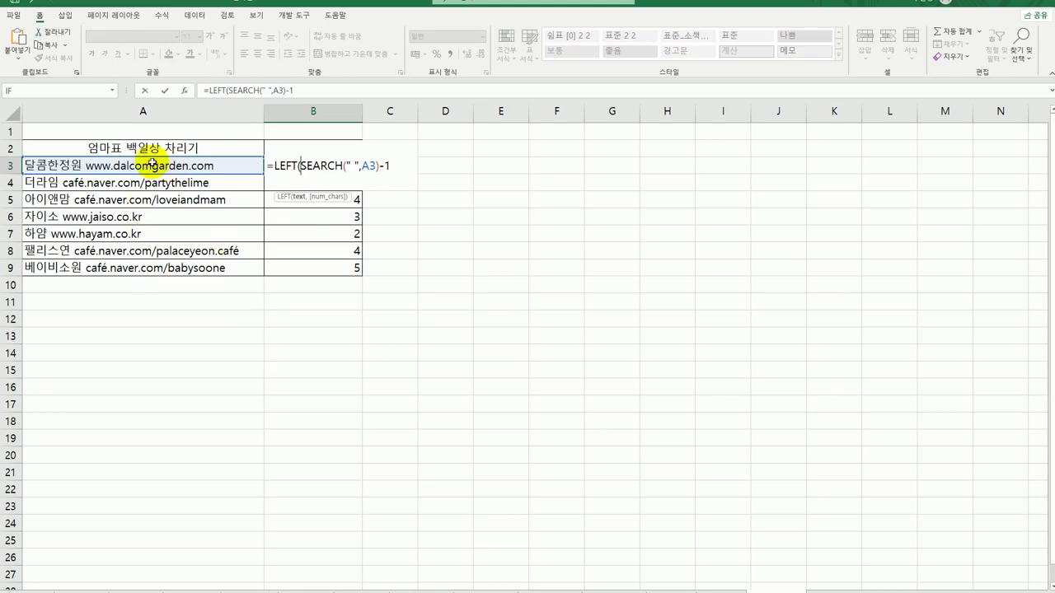
{"action": "left_click", "coordinate": [142, 166]}
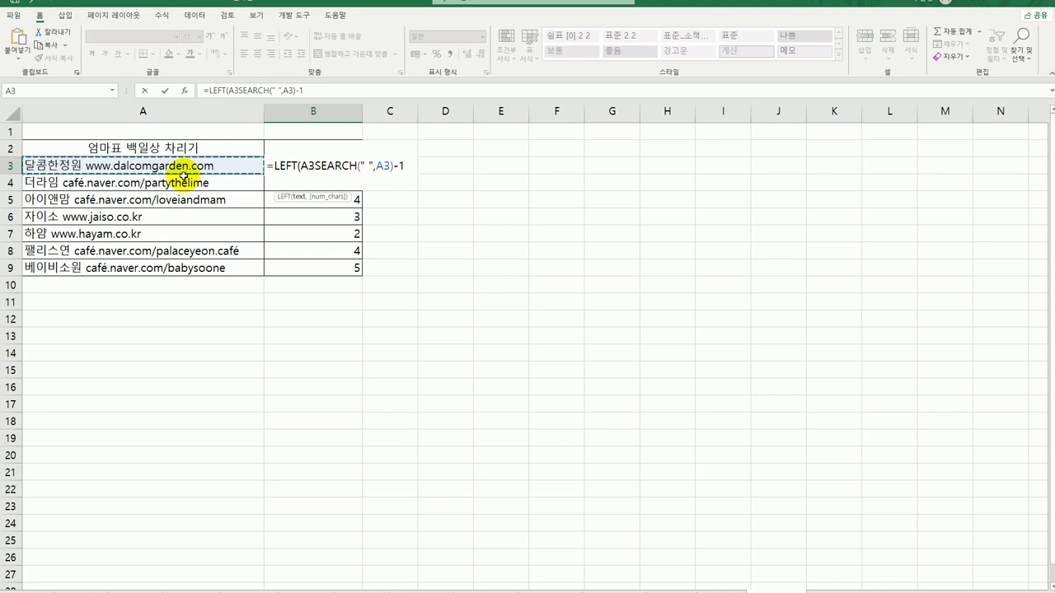
{"action": "type", "text": ","}
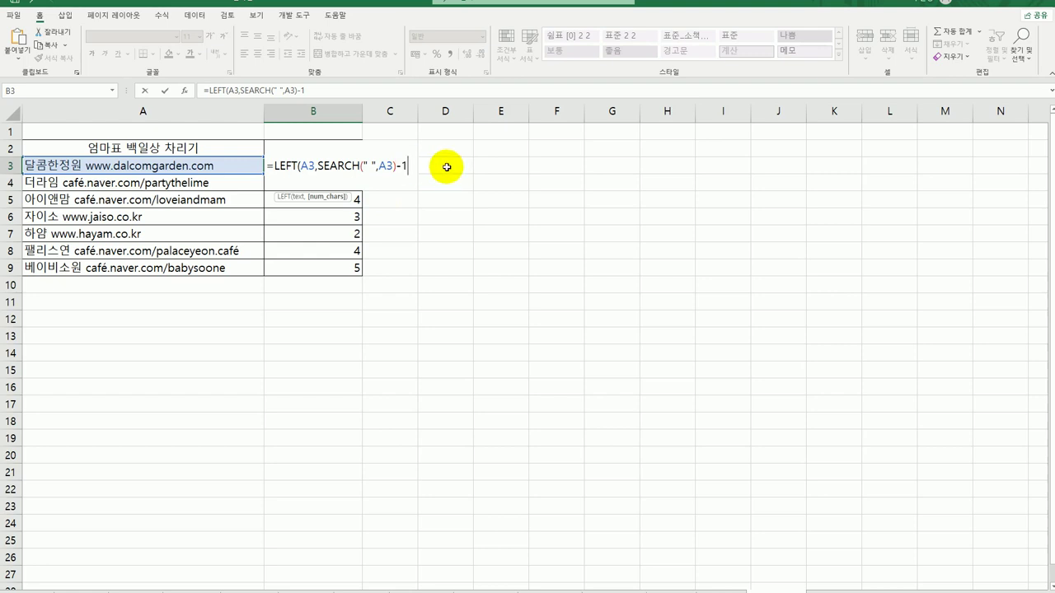
{"action": "type", "text": ")"}
{"action": "key", "text": "Return"}
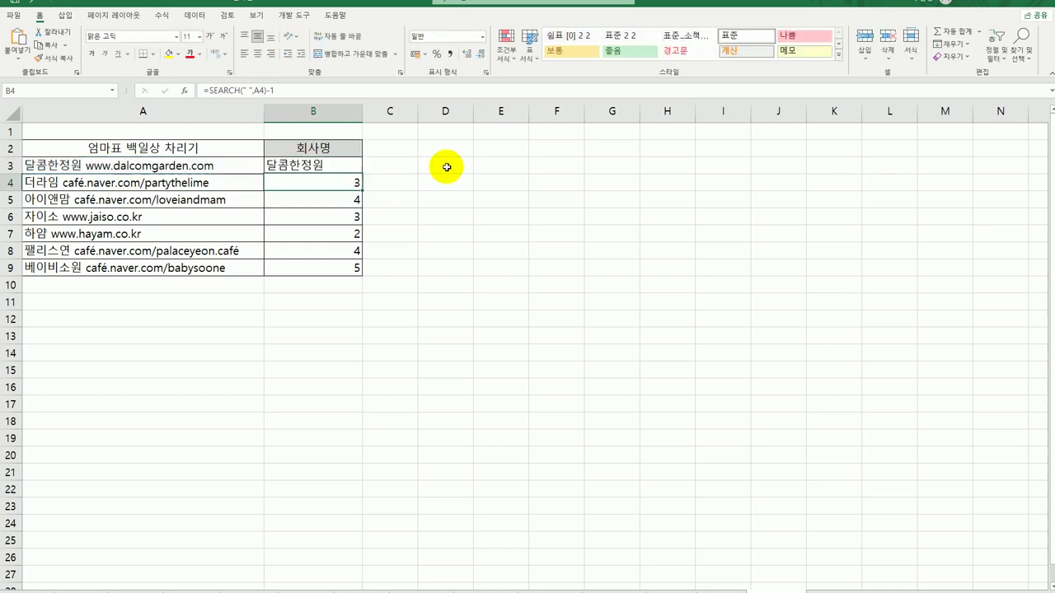
Step: Fill the LEFT and SEARCH formula in B3 down to B9 to extract every company name in the 회사명 column
{"action": "left_click", "coordinate": [357, 167]}
{"action": "left_click_drag", "start_coordinate": [362, 174], "coordinate": [370, 274]}
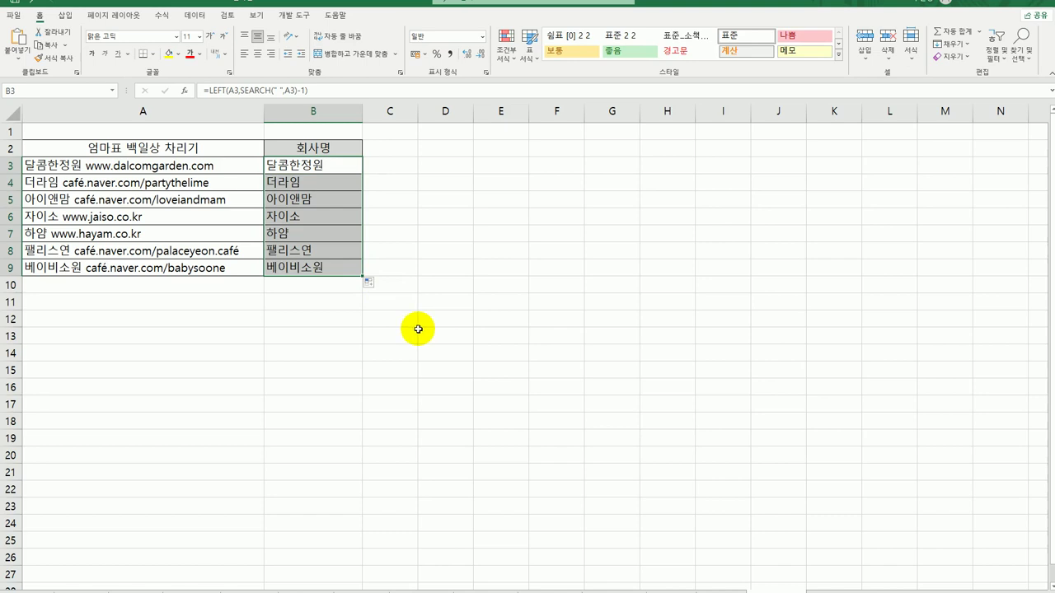
{"action": "left_click", "coordinate": [332, 266]}
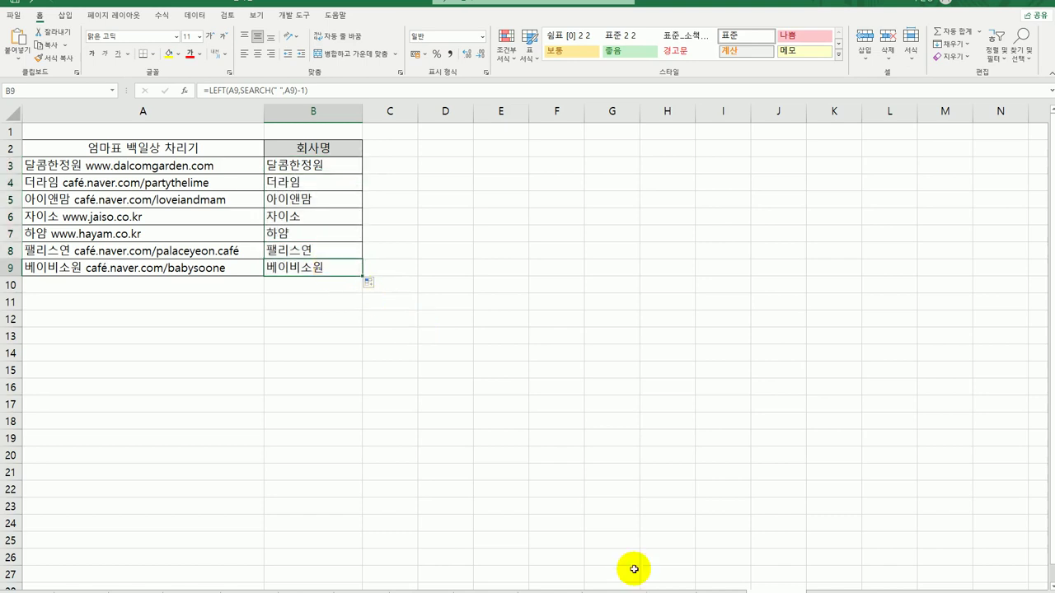
{"action": "left_click", "coordinate": [143, 131]}
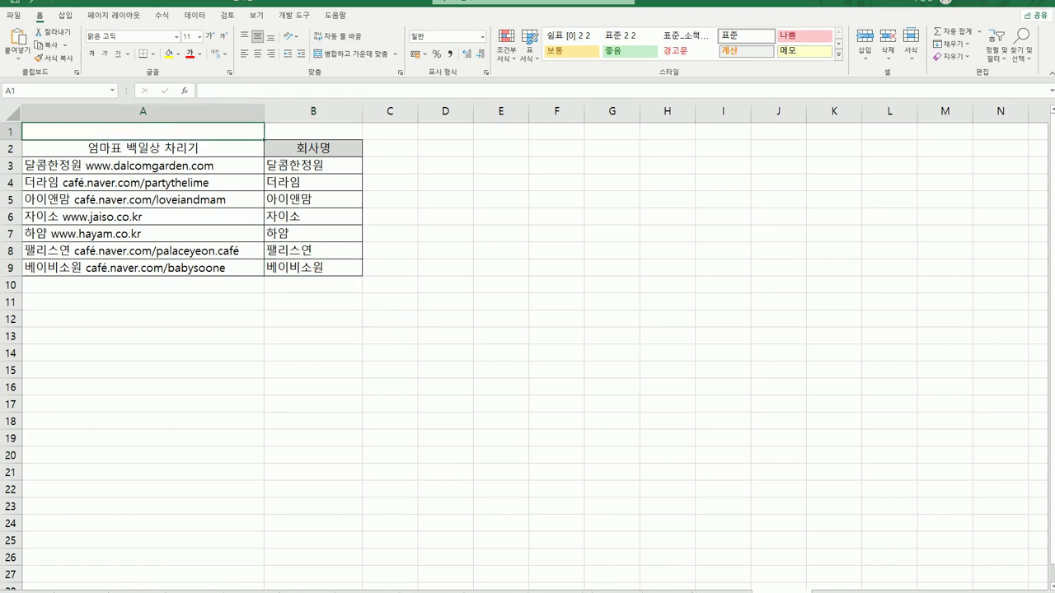
Step: Look at the completed 초과강의명 and 강의기호 sheet and go to its practice copy with the empty 강의기호 column
{"action": "left_click", "coordinate": [796, 591]}
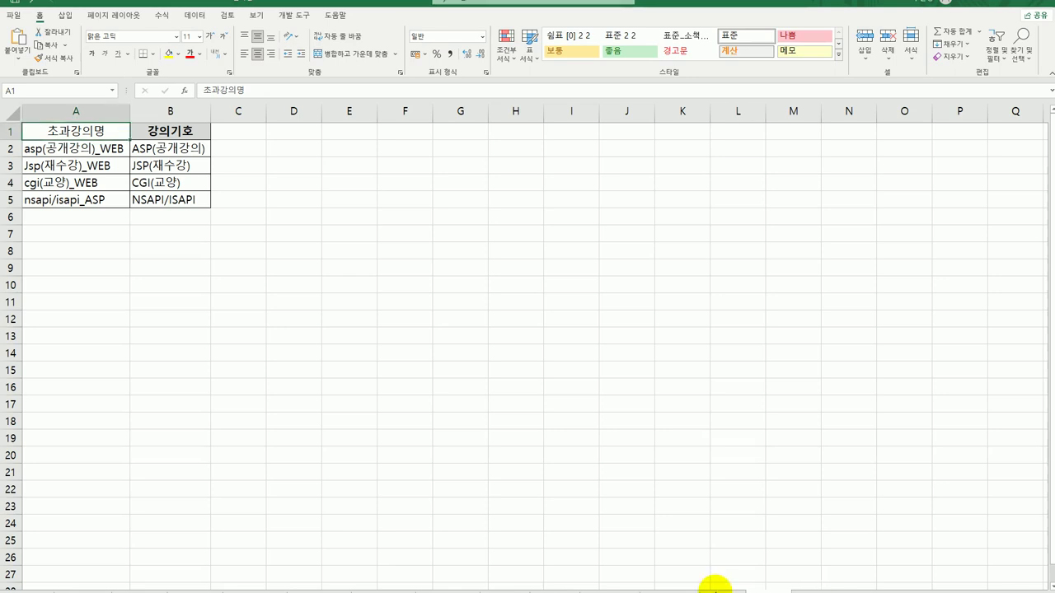
{"action": "left_click", "coordinate": [711, 586]}
{"action": "left_click", "coordinate": [714, 587]}
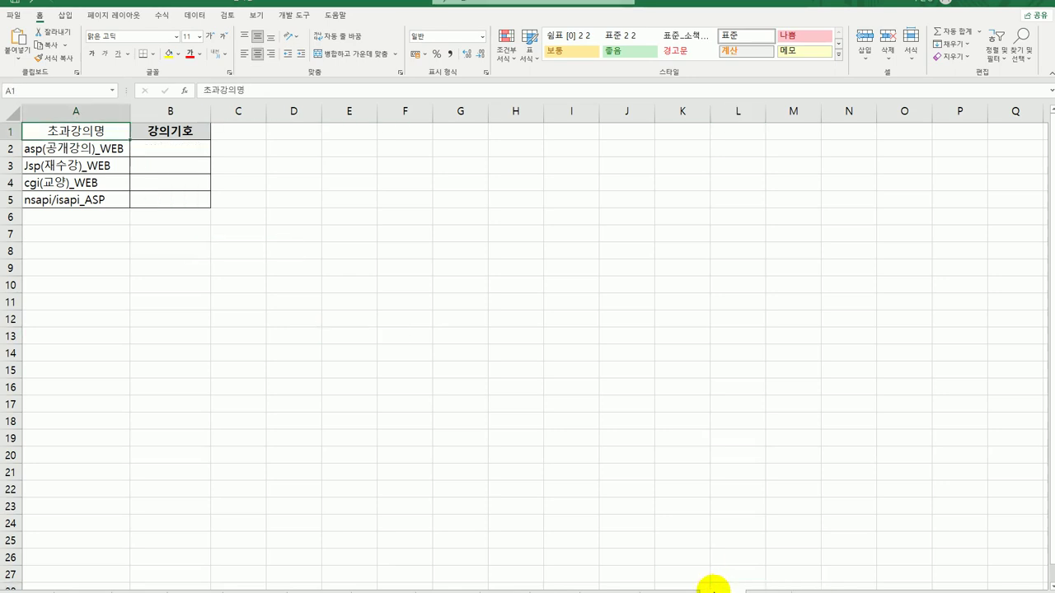
{"action": "left_click", "coordinate": [669, 587]}
{"action": "key", "text": "ctrl+Page_Down"}
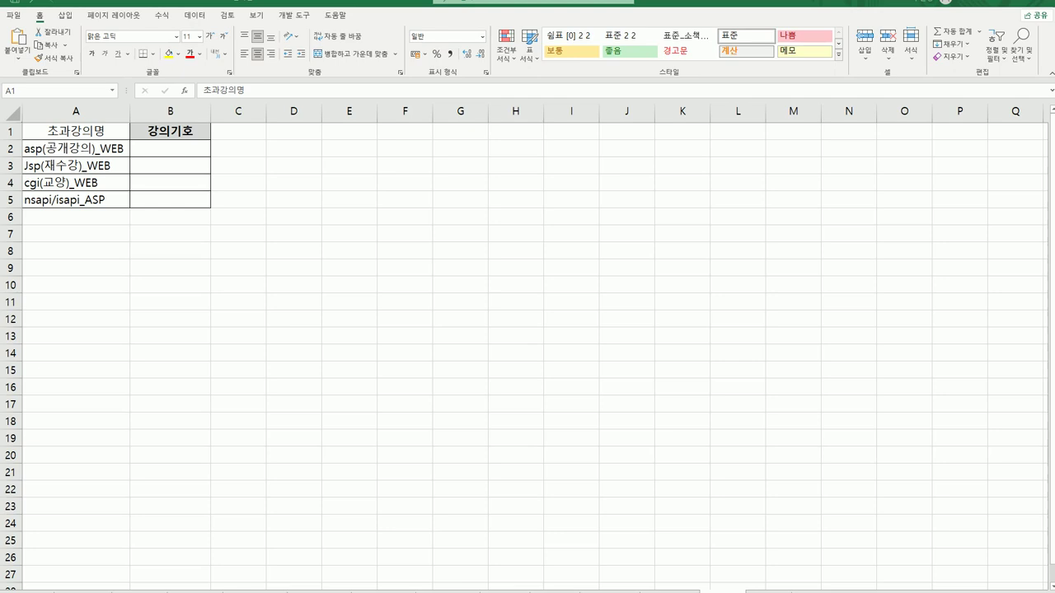
{"action": "left_click", "coordinate": [756, 586]}
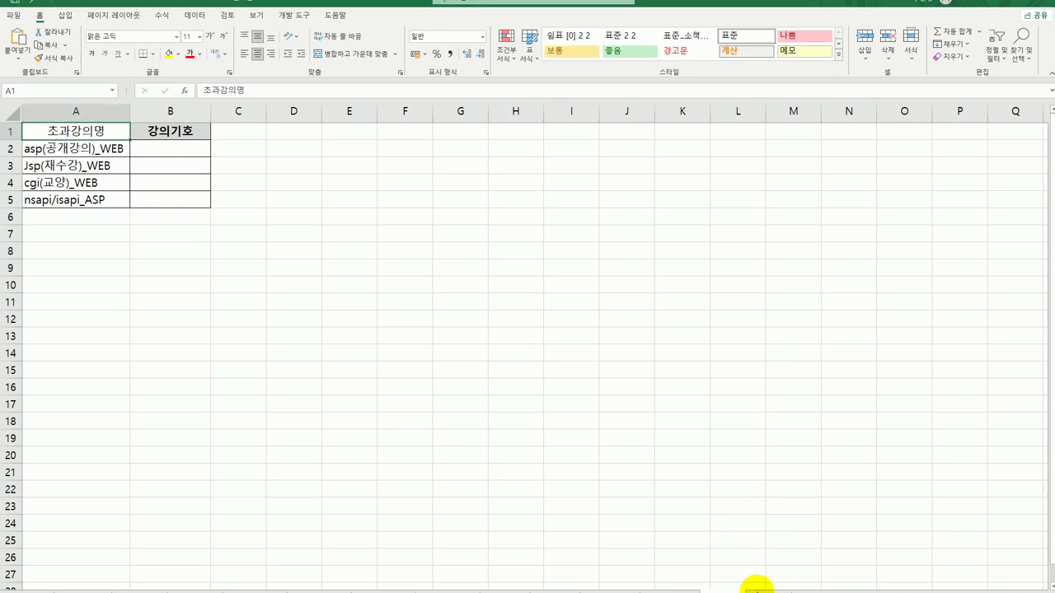